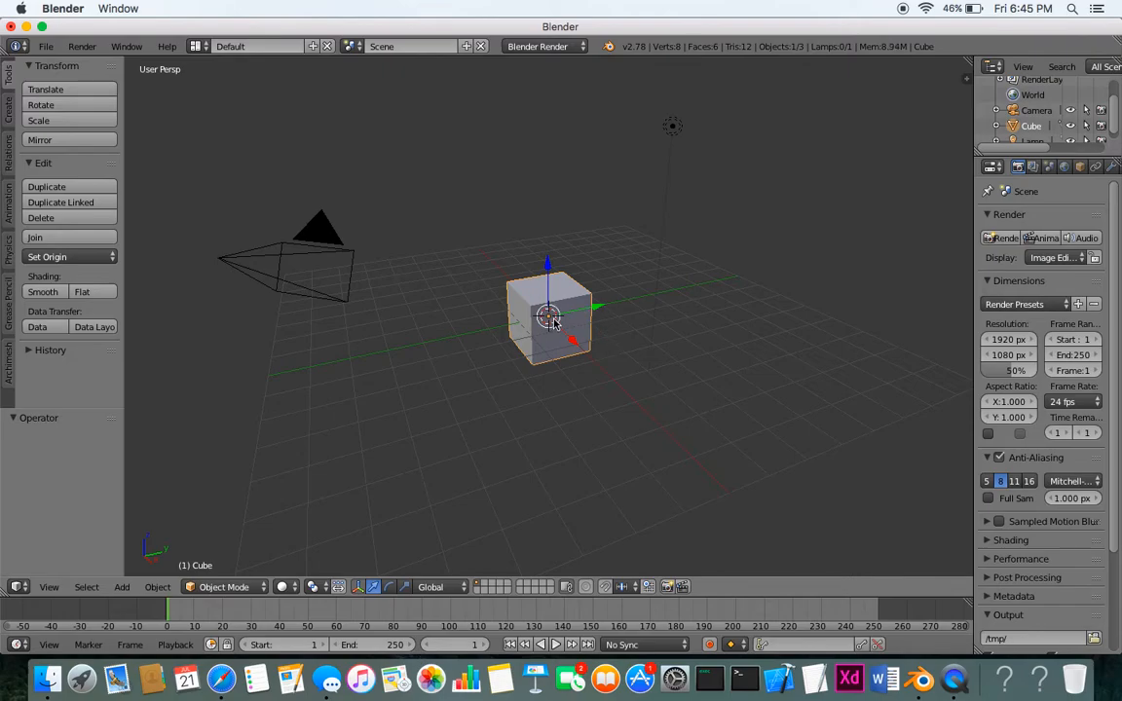
# Step: Delete the default cube and place the 3D cursor at the centre of the grid
pyautogui.press('x')
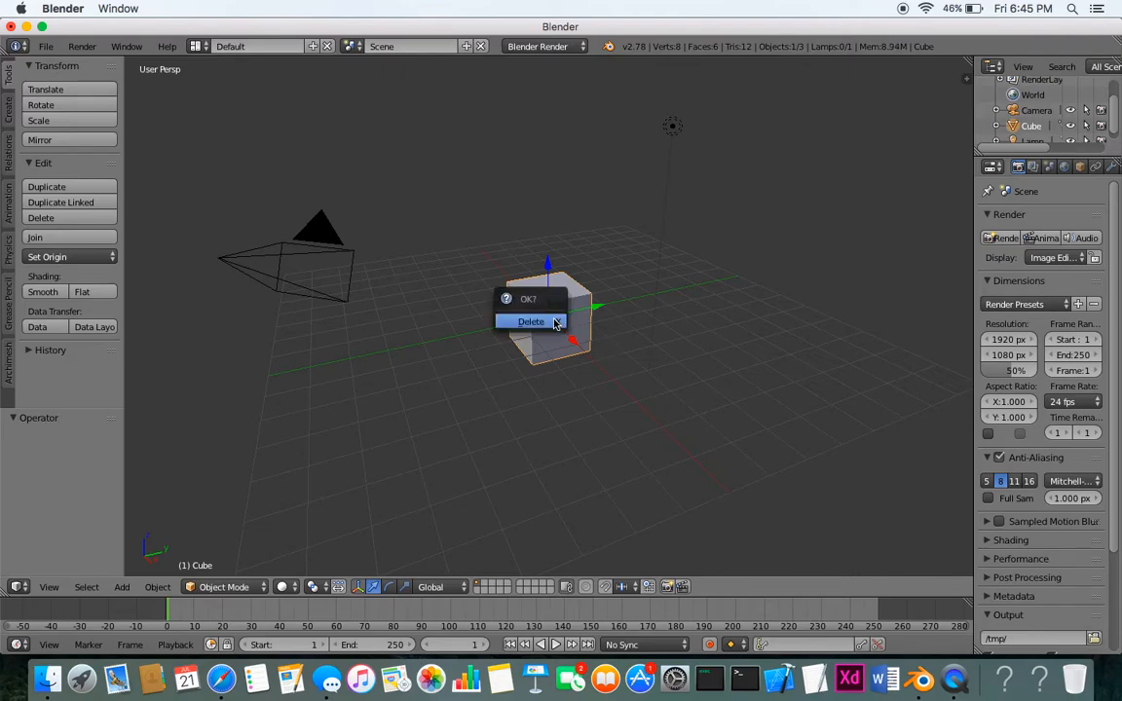
pyautogui.click(531, 324)
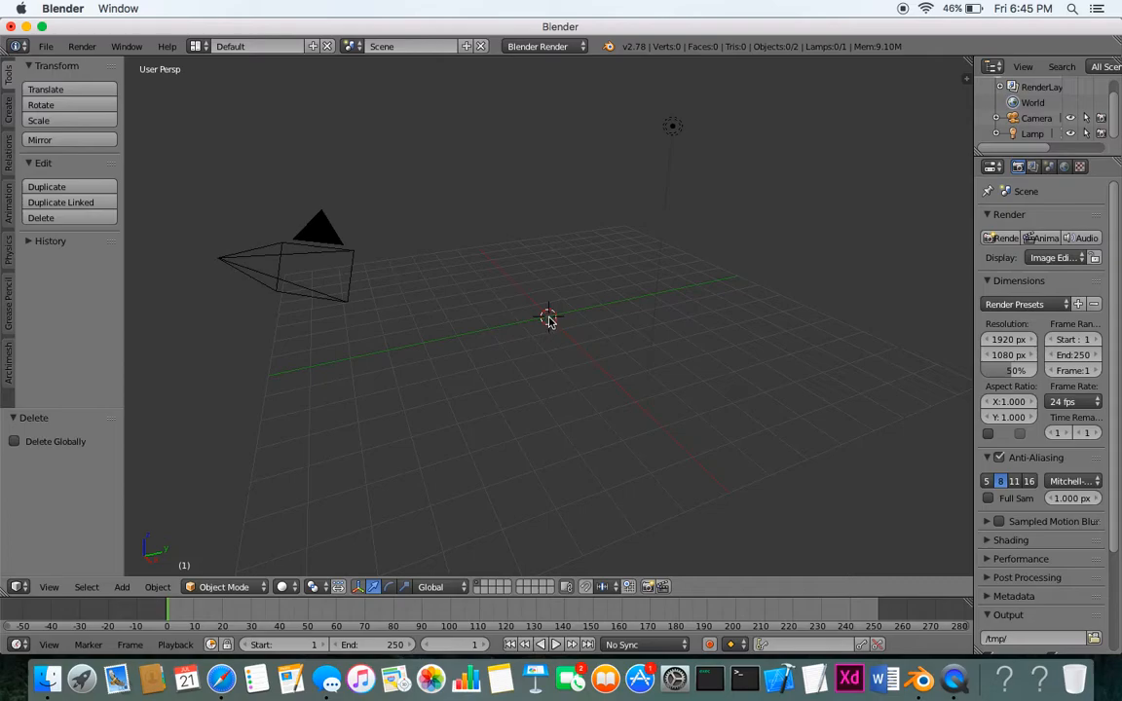
pyautogui.scroll(1, 550, 320)
pyautogui.scroll(2, 548, 318)
pyautogui.scroll(1, 550, 317)
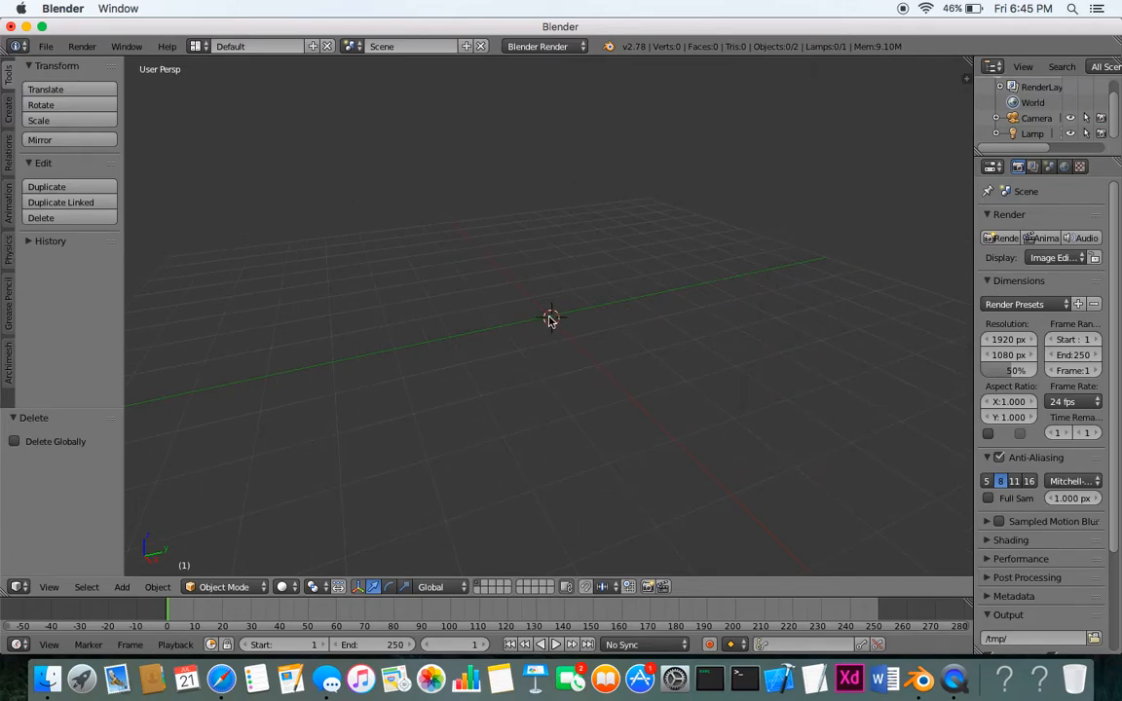
pyautogui.click(854, 196)
pyautogui.click(548, 319)
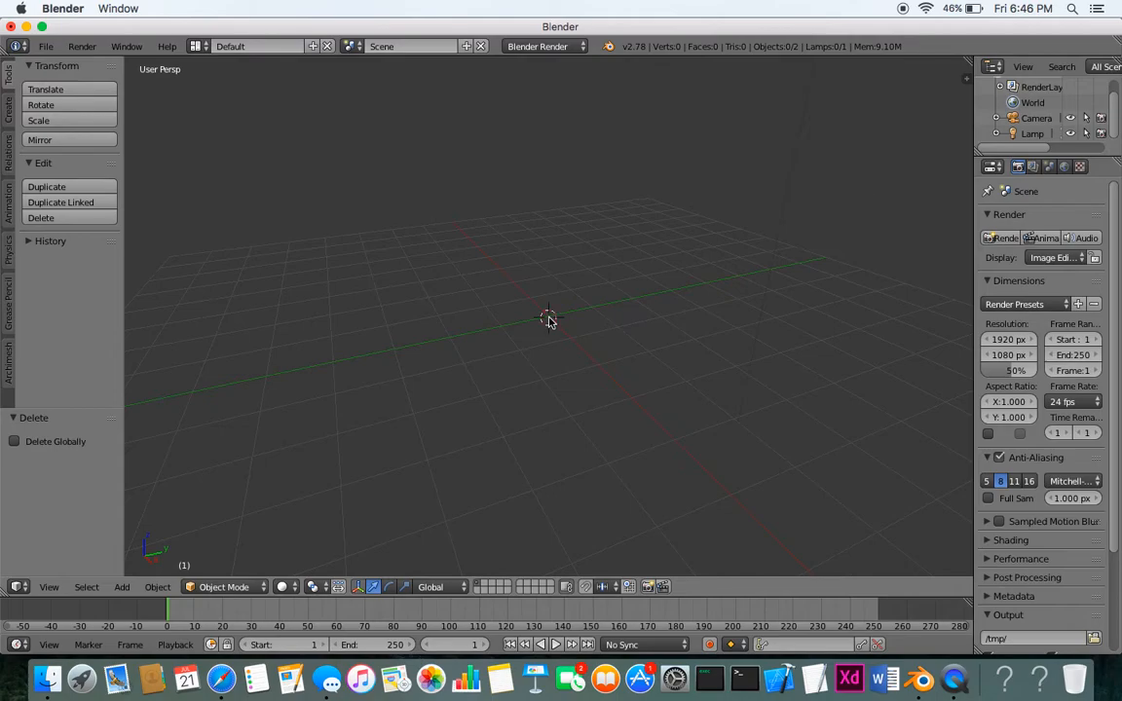
# Step: Add a mesh cylinder at the 3D cursor with 8 vertices
pyautogui.click(125, 587)
pyautogui.moveTo(146, 569)
pyautogui.click(287, 307)
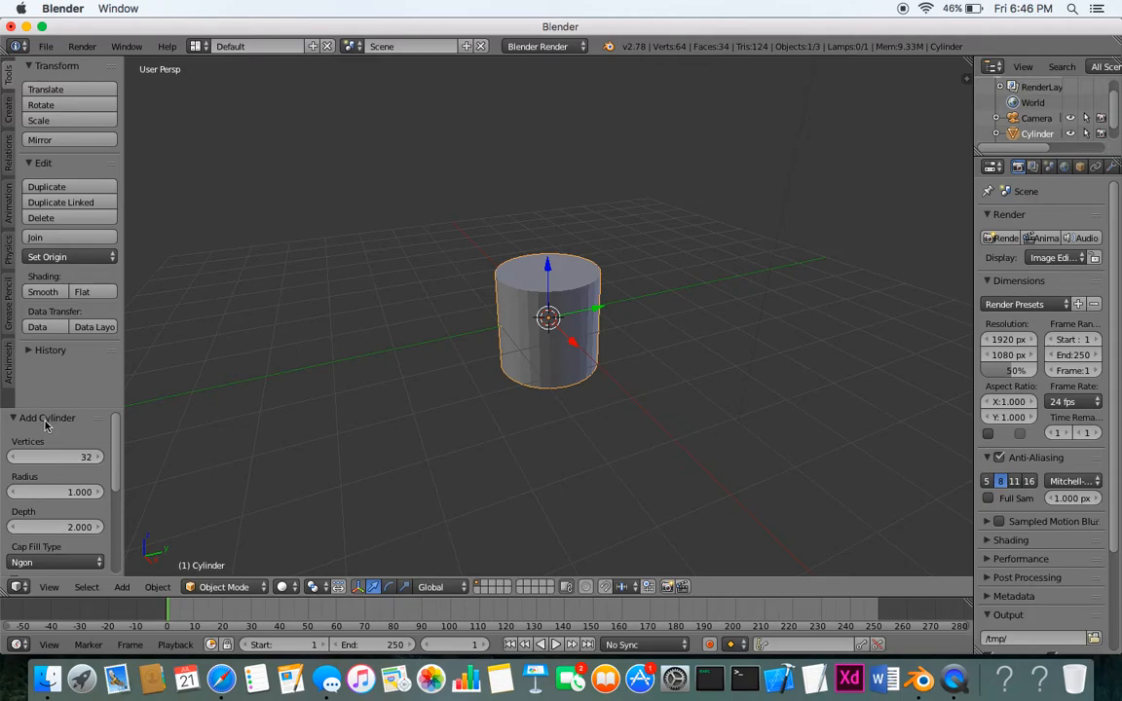
pyautogui.click(56, 457)
pyautogui.write('8')
pyautogui.press('Return')
# Step: Set the new cylinder's radius to 12 and its depth to 20
pyautogui.click(52, 492)
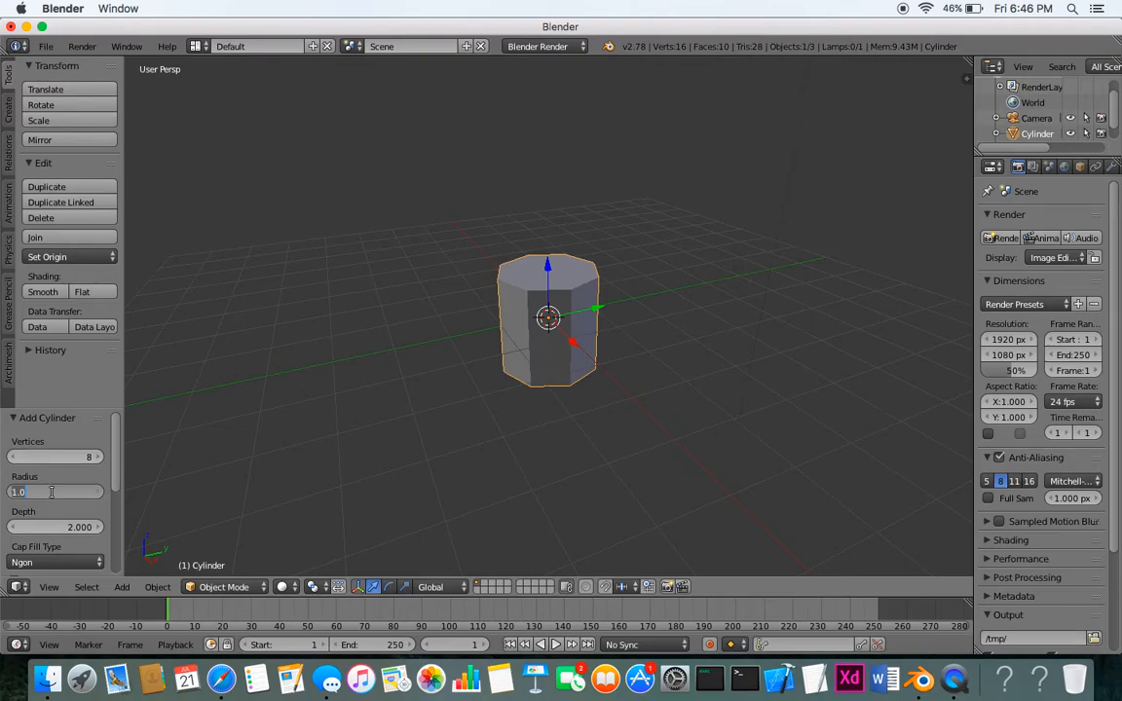
pyautogui.write('12')
pyautogui.press('Return')
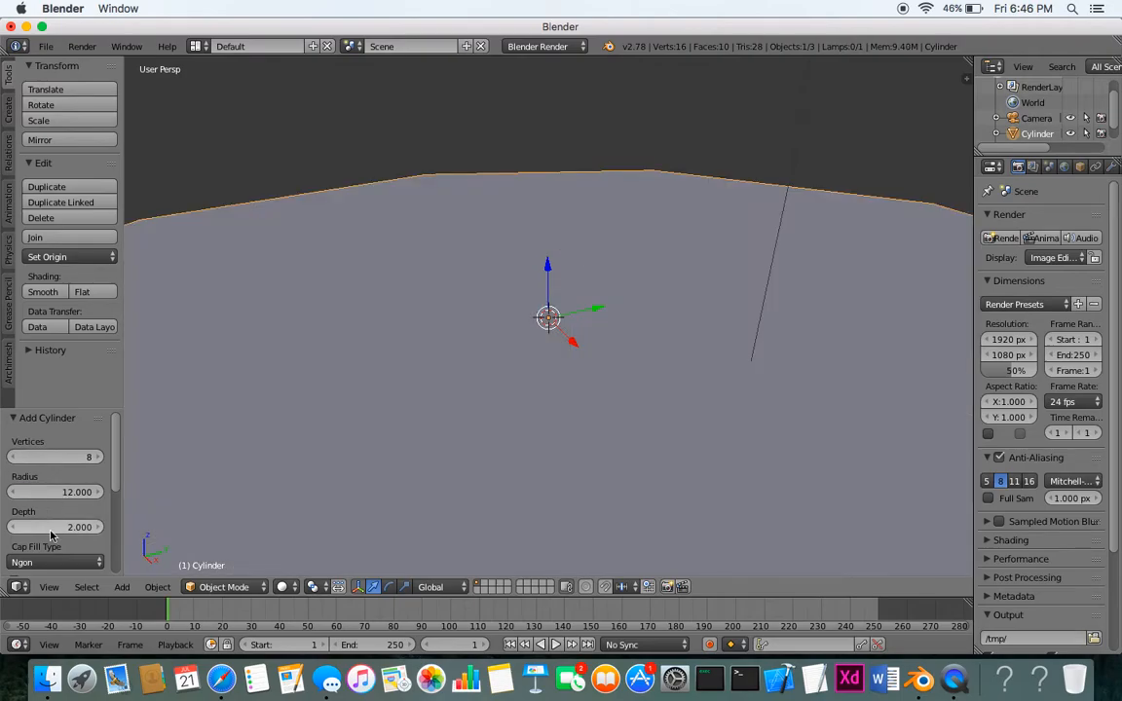
pyautogui.click(47, 527)
pyautogui.write('20')
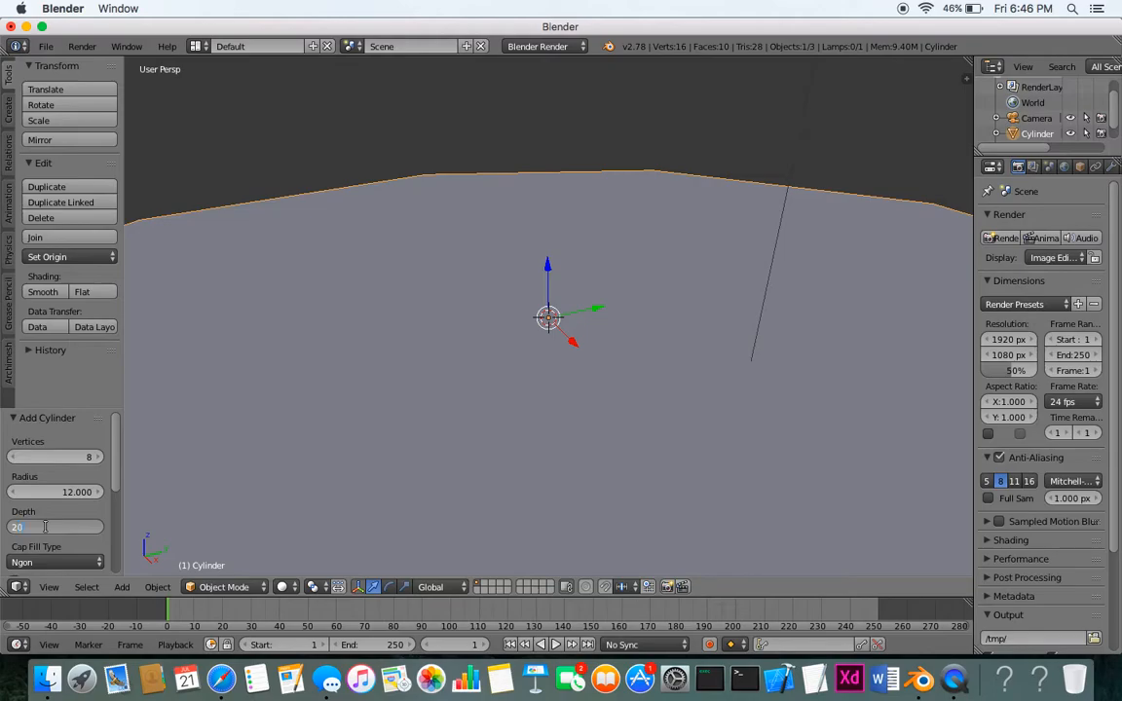
pyautogui.press('Return')
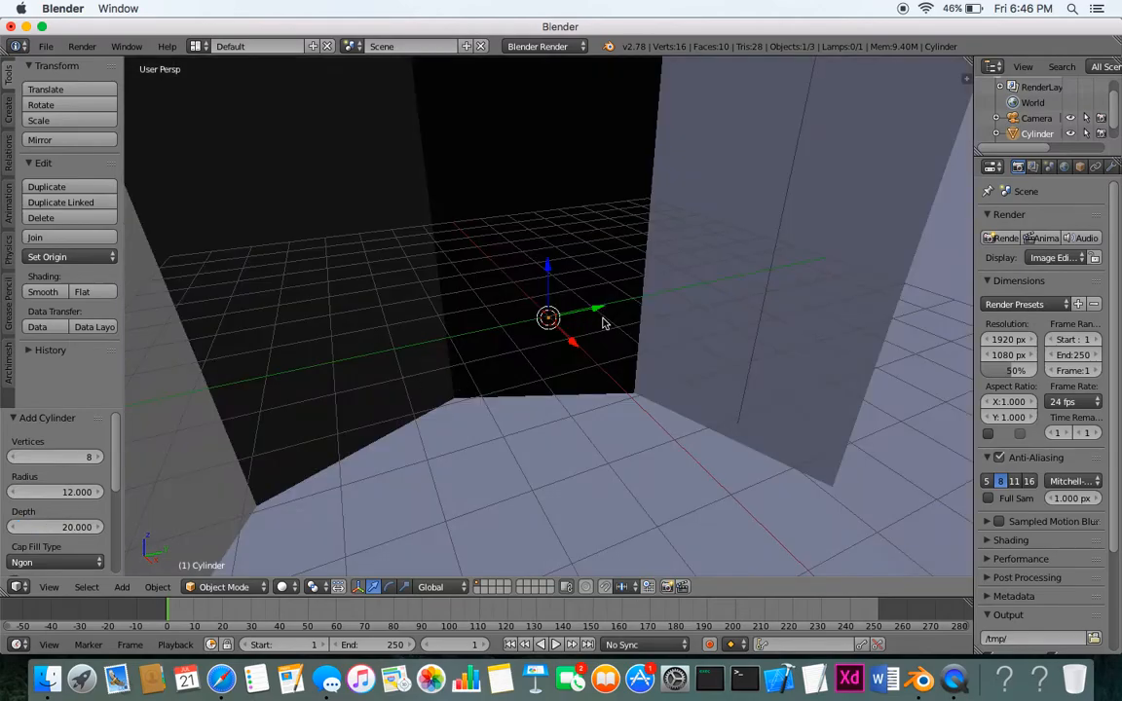
pyautogui.scroll(-5, 571, 331)
pyautogui.scroll(-4, 571, 334)
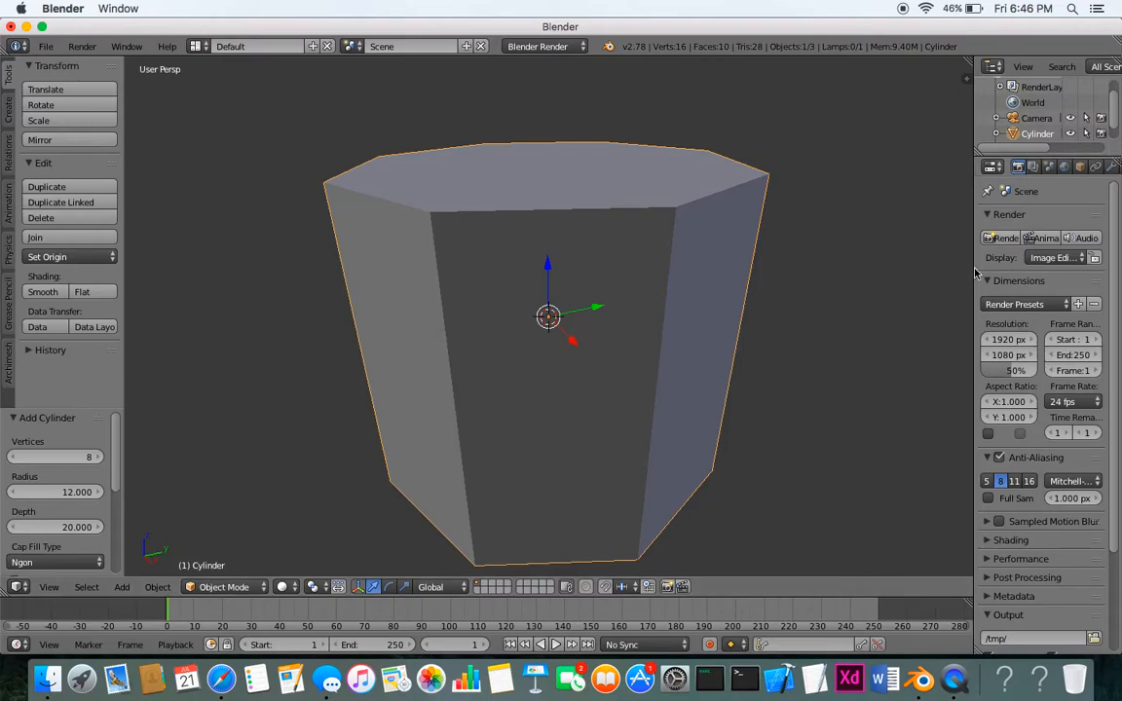
# Step: Widen the Properties editor and rename the cylinder object MugBody
pyautogui.moveTo(975, 273); pyautogui.dragTo(870, 268)
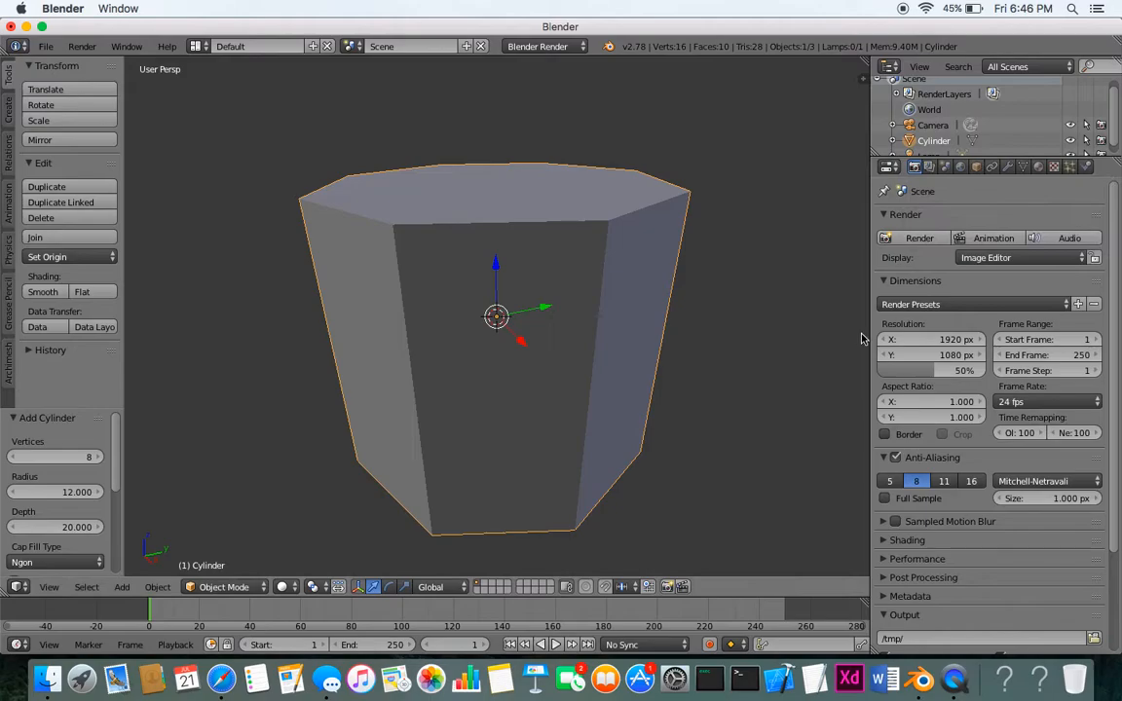
pyautogui.moveTo(868, 330); pyautogui.dragTo(1022, 291)
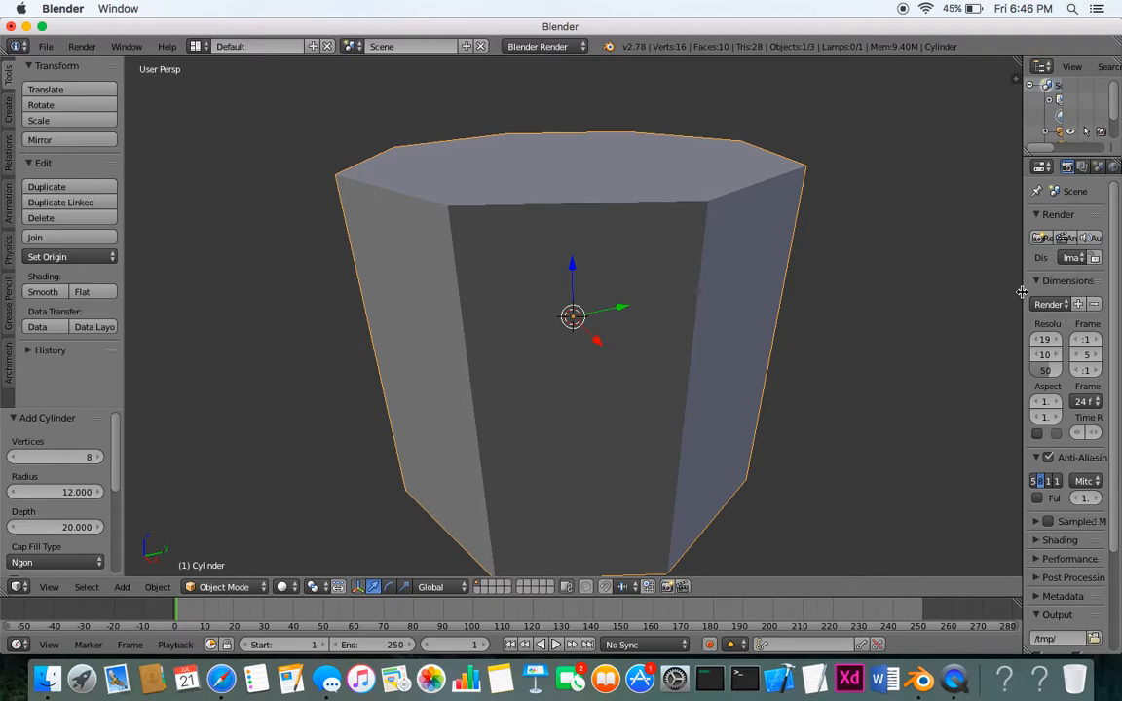
pyautogui.moveTo(1021, 291); pyautogui.dragTo(839, 284)
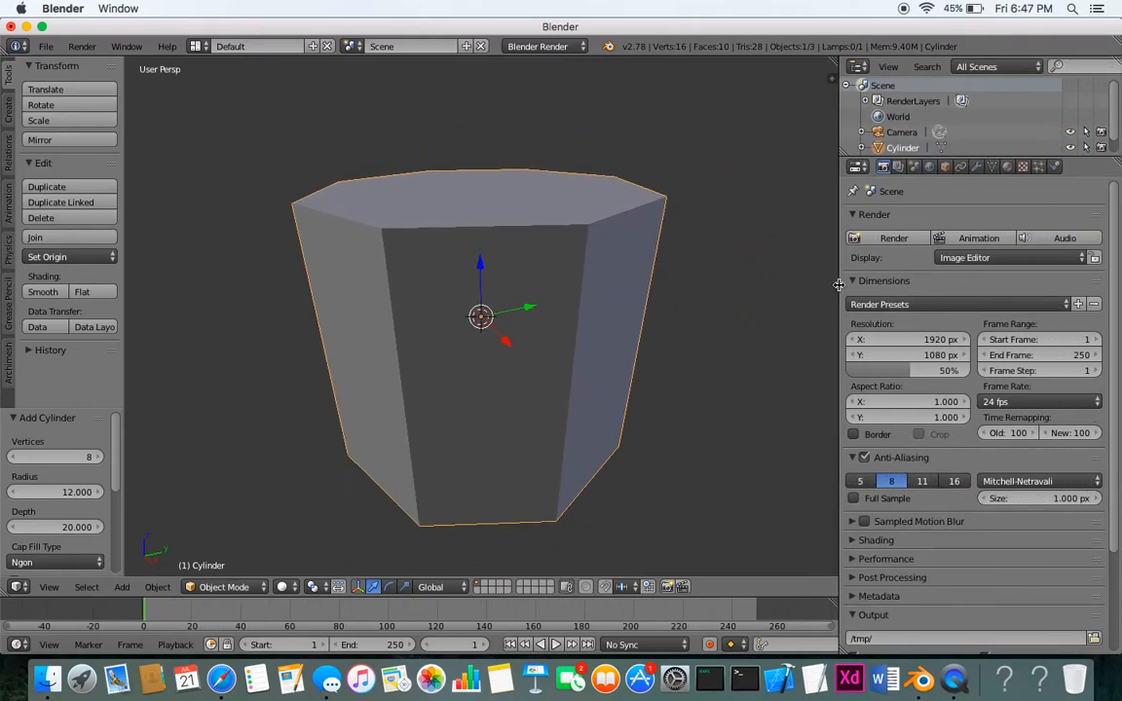
pyautogui.click(945, 167)
pyautogui.click(931, 218)
pyautogui.write('MugBody')
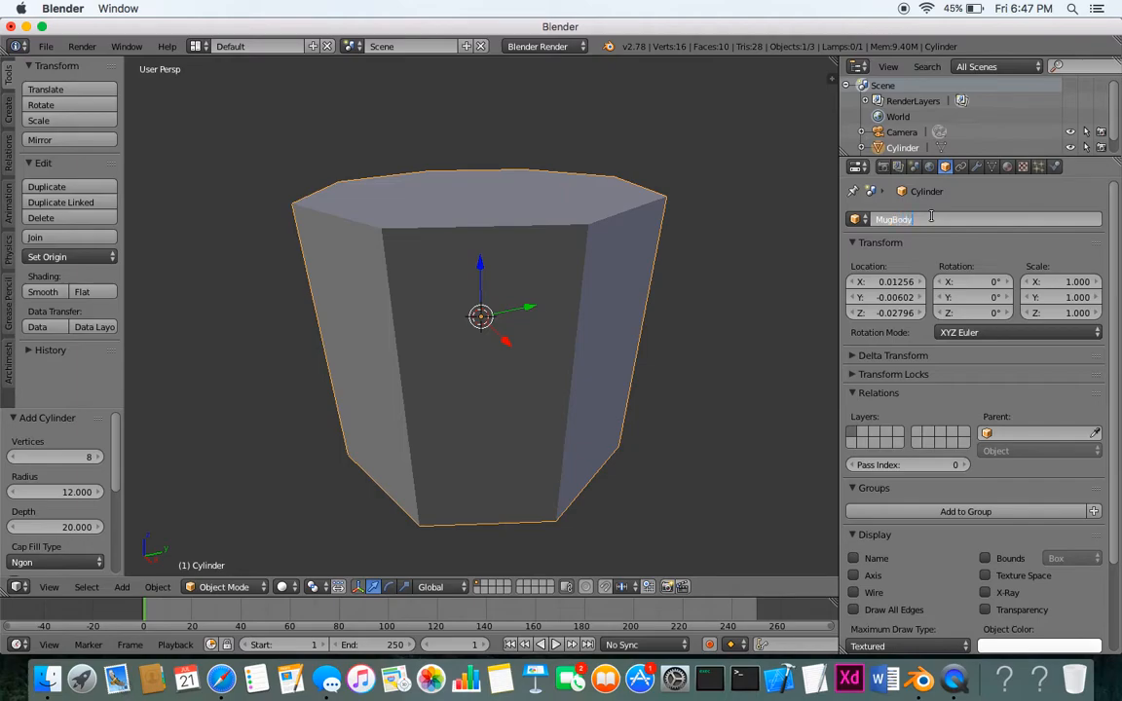
pyautogui.press('Return')
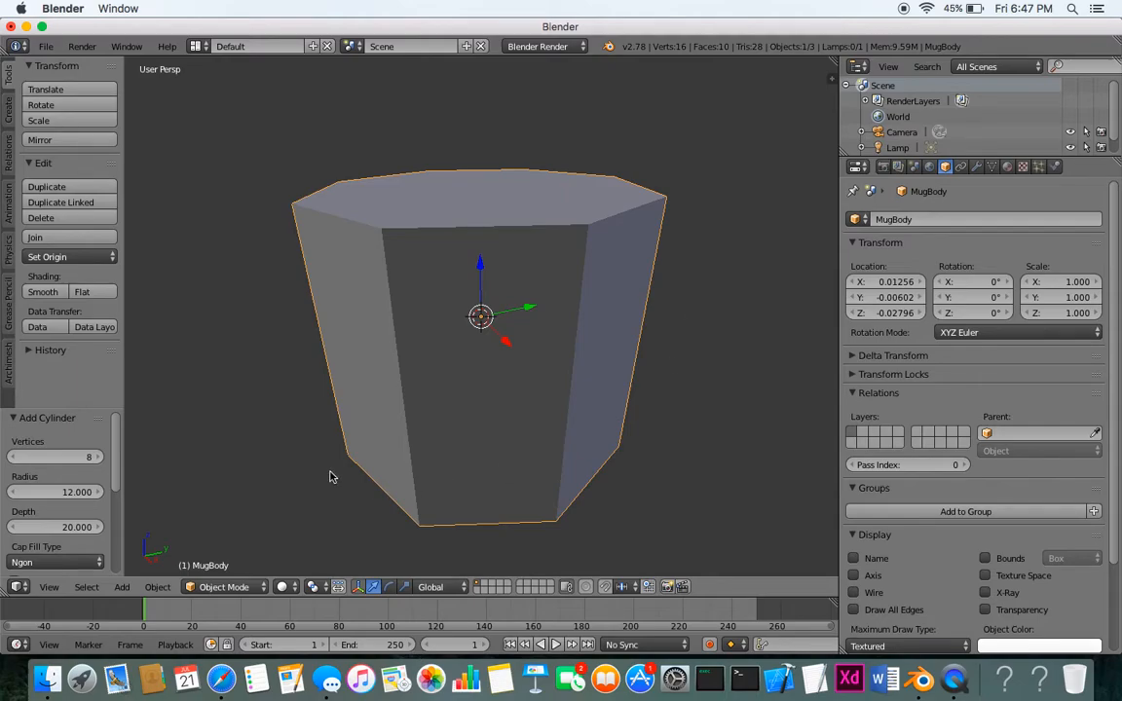
# Step: Centre the 3D cursor on the world origin and fit all objects in the view
pyautogui.click(50, 588)
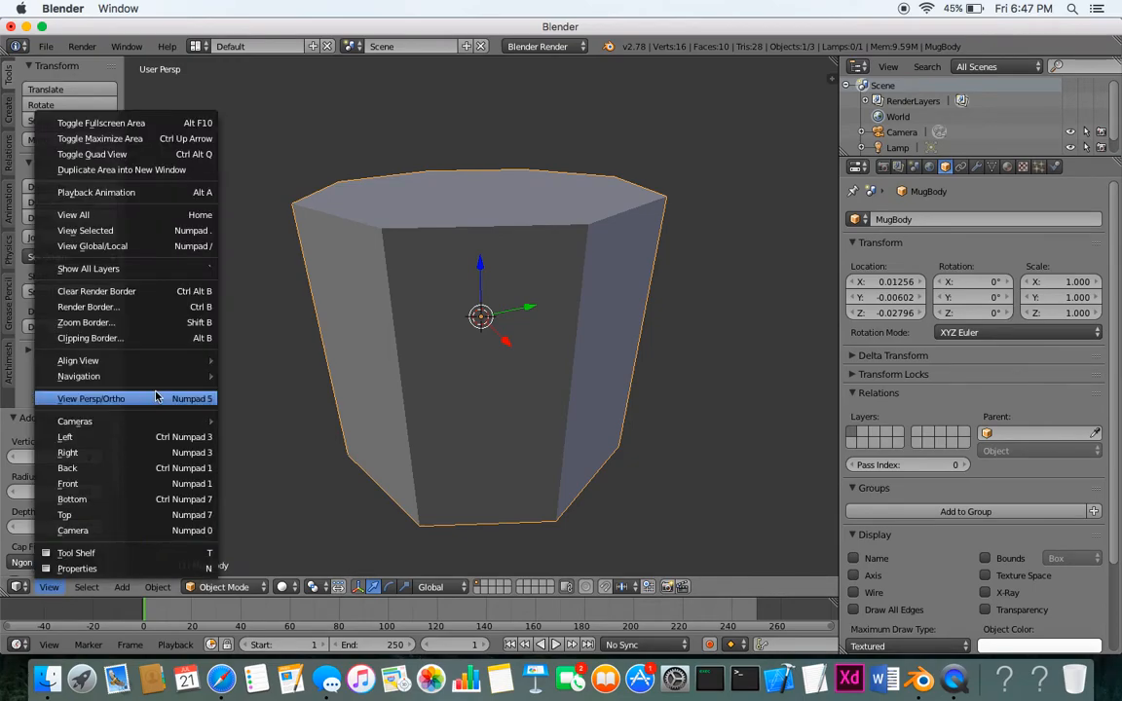
pyautogui.moveTo(136, 361)
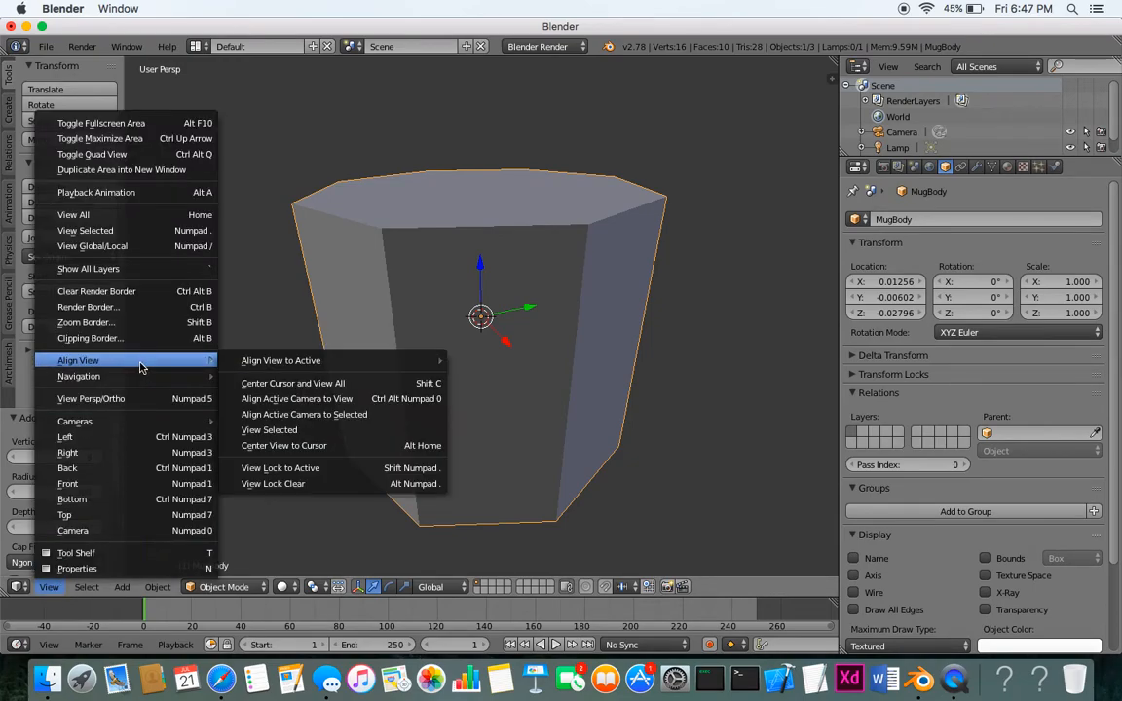
pyautogui.click(272, 383)
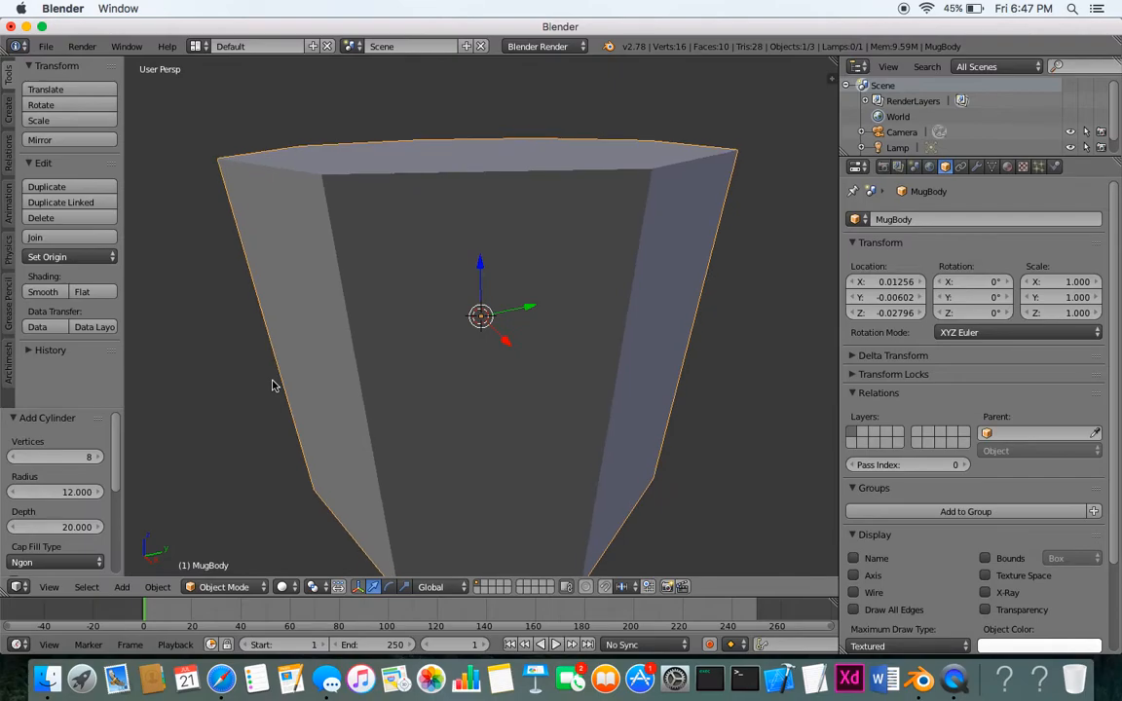
# Step: Show MugBody from the front in orthographic projection
pyautogui.click(49, 588)
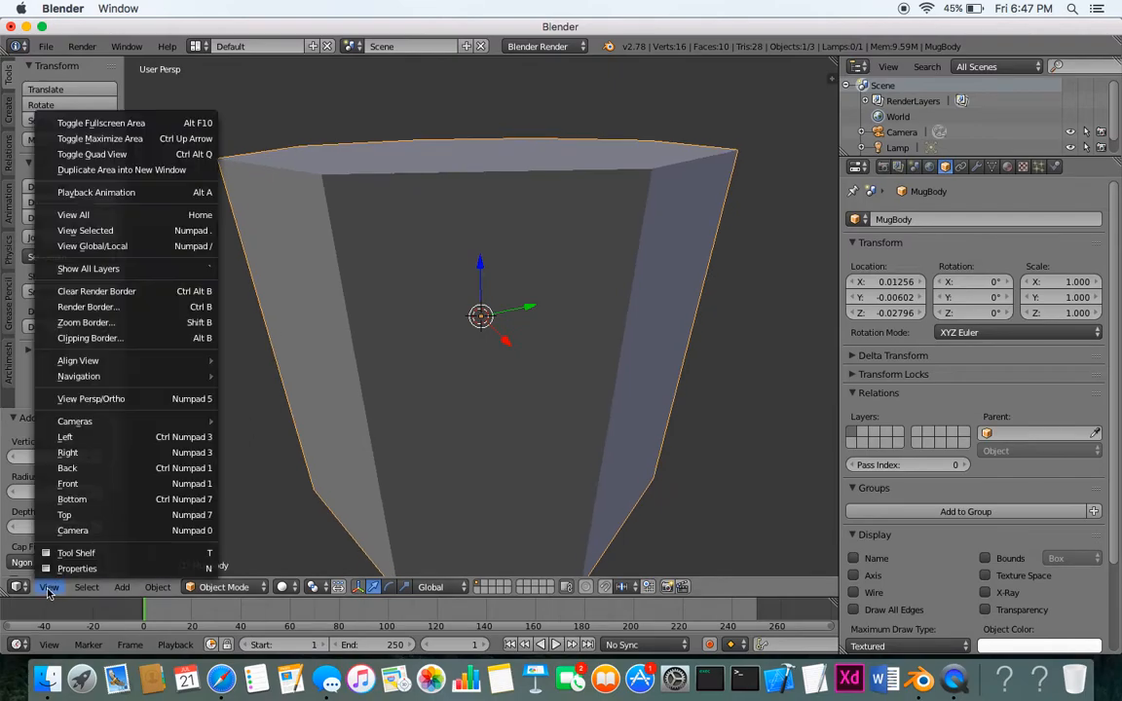
pyautogui.click(70, 483)
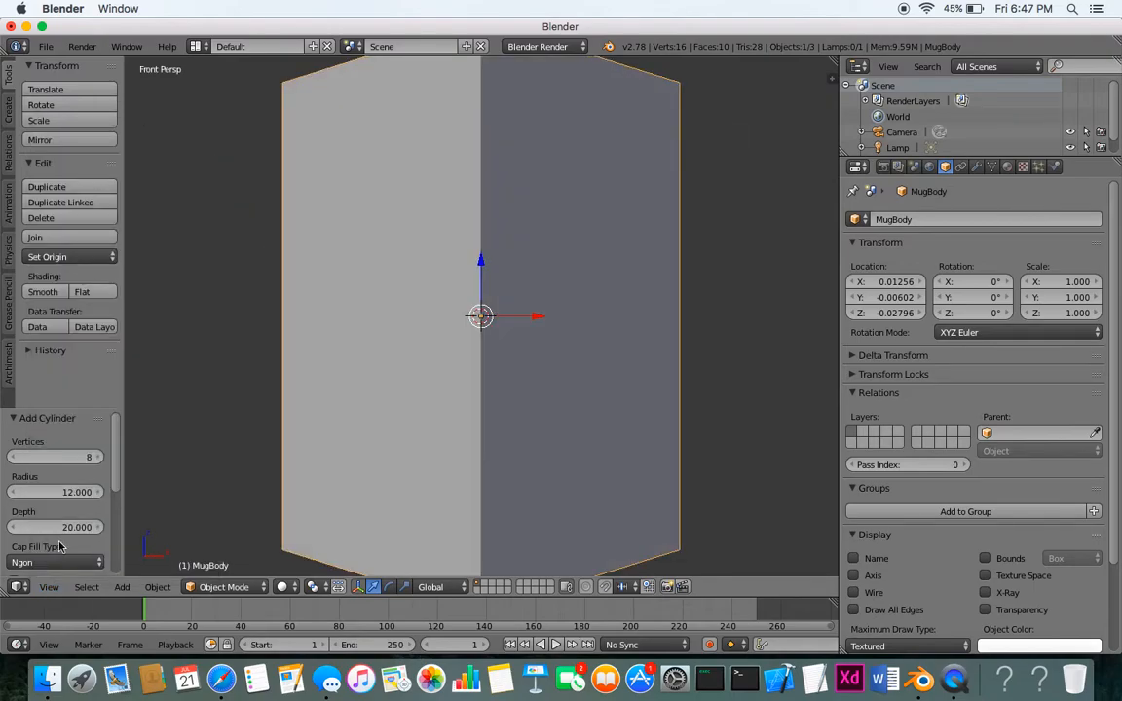
pyautogui.click(50, 587)
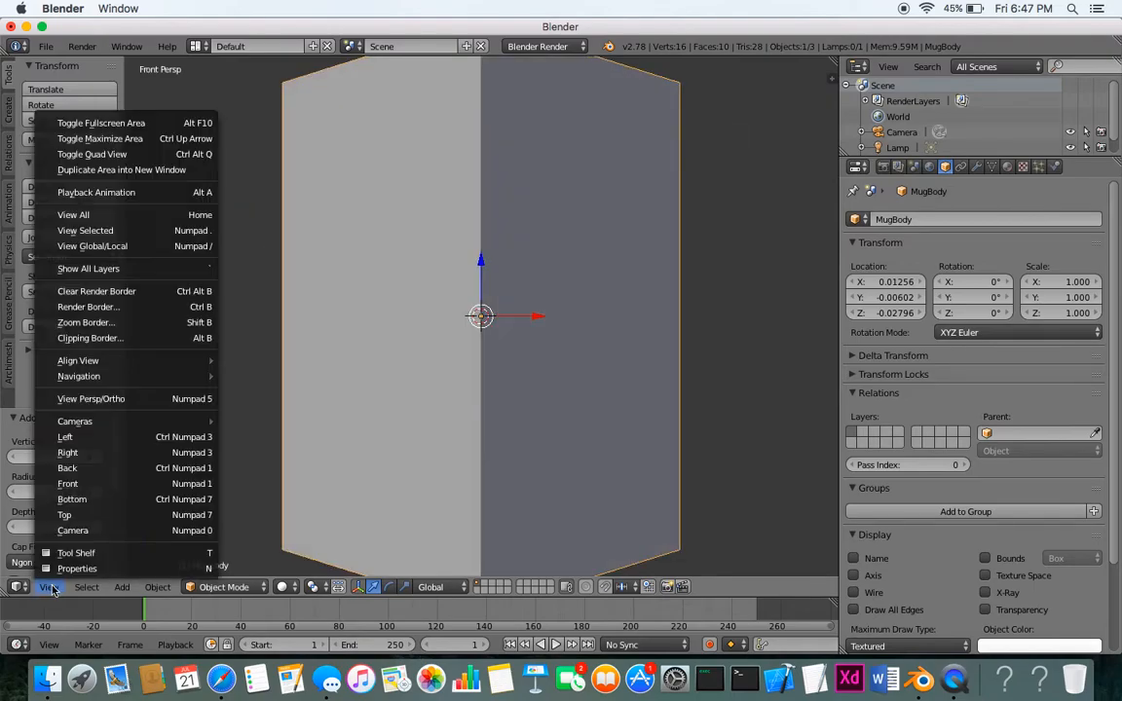
pyautogui.click(113, 400)
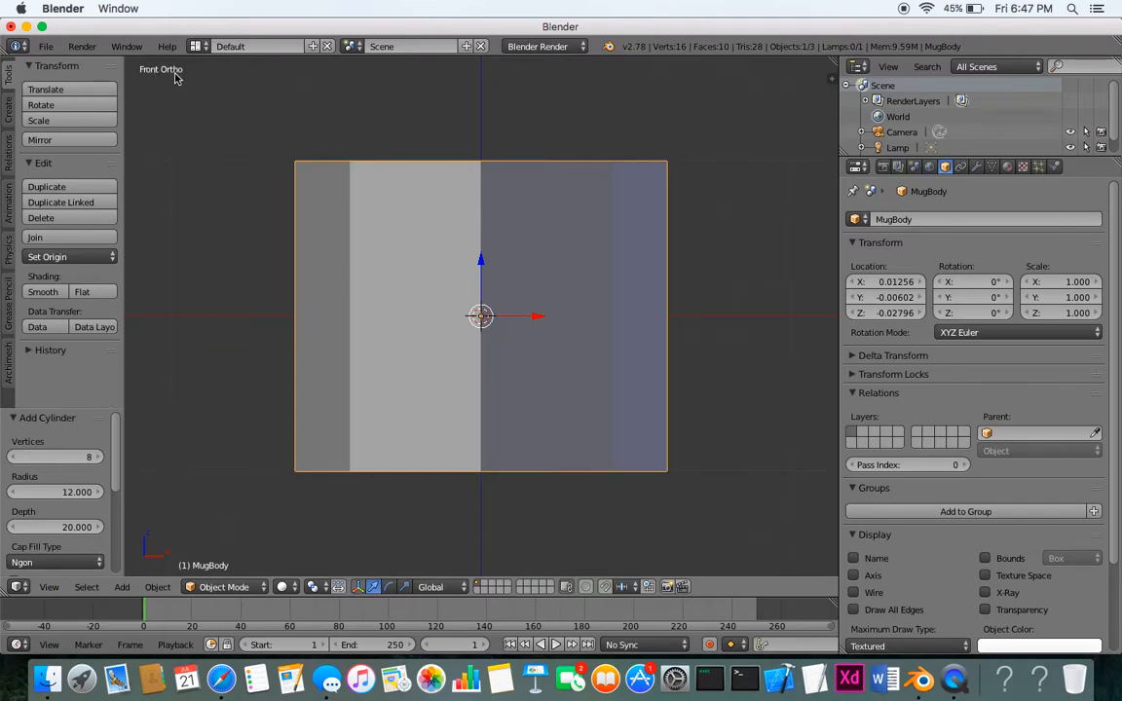
# Step: Switch the front view to perspective projection and back to orthographic
pyautogui.click(49, 586)
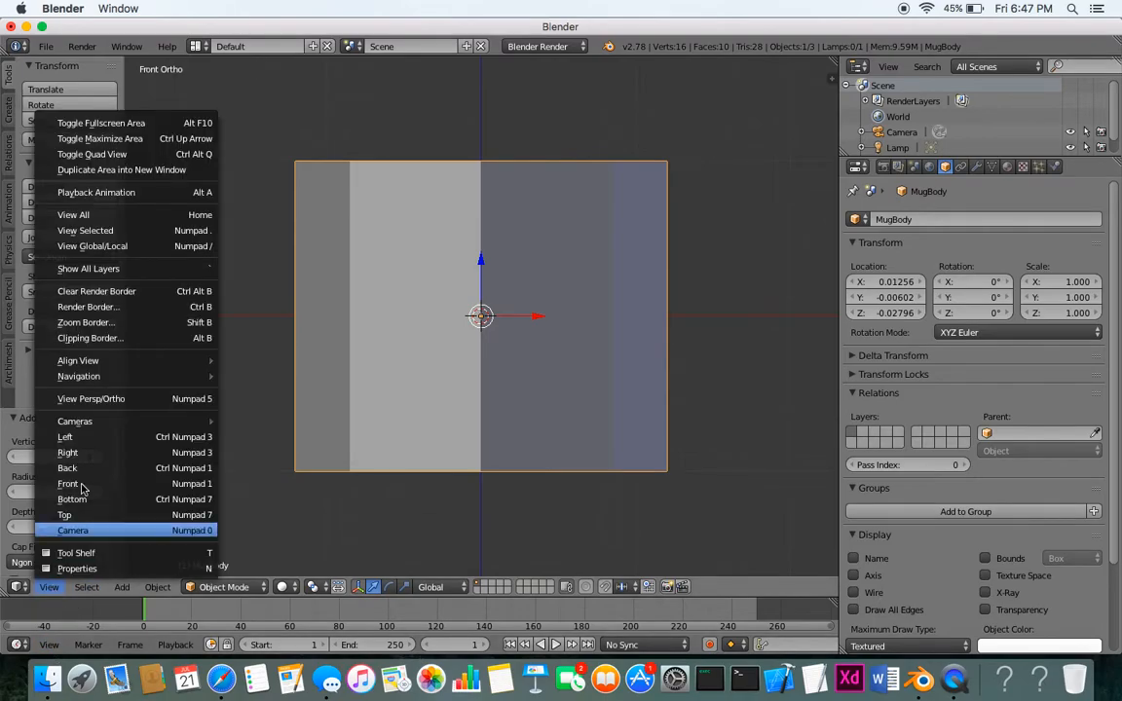
pyautogui.click(111, 399)
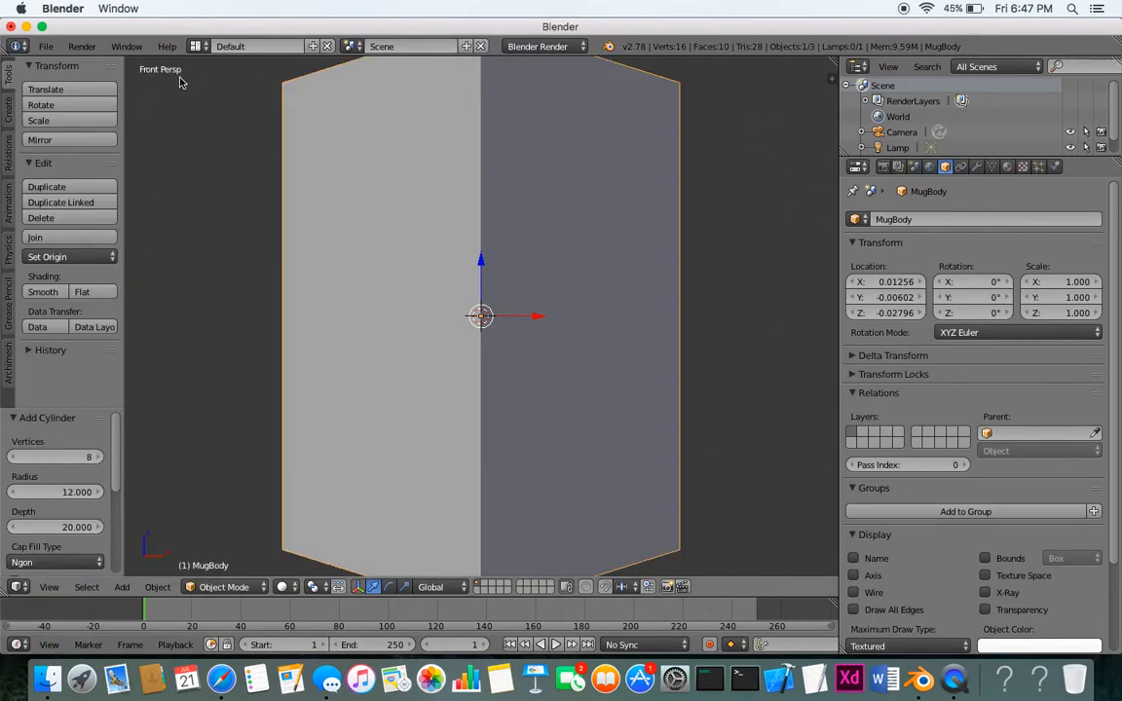
pyautogui.click(49, 586)
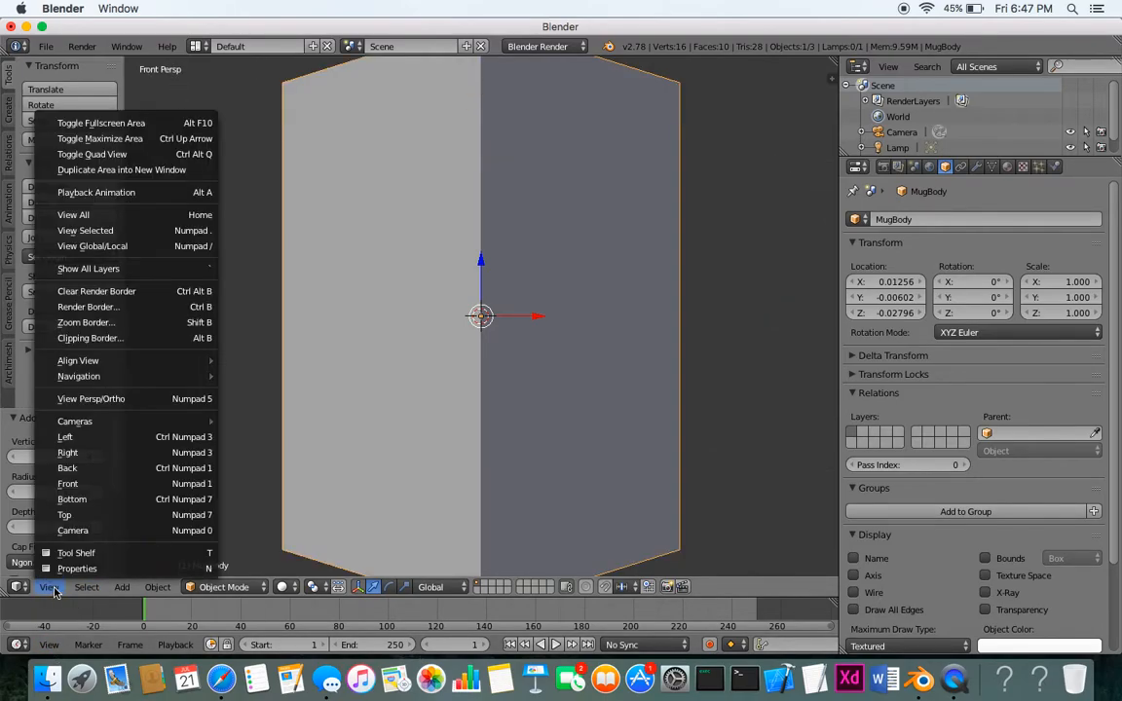
pyautogui.click(111, 399)
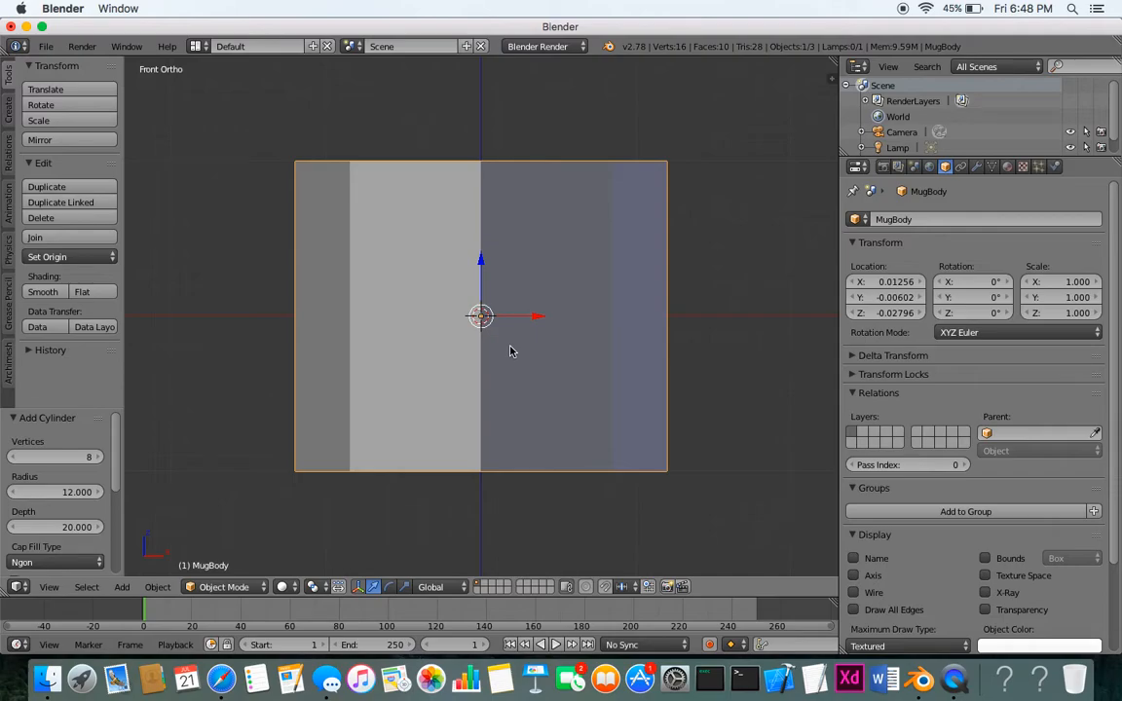
# Step: Set the viewport shading to Wireframe and add a mesh cube at the 3D cursor
pyautogui.click(286, 589)
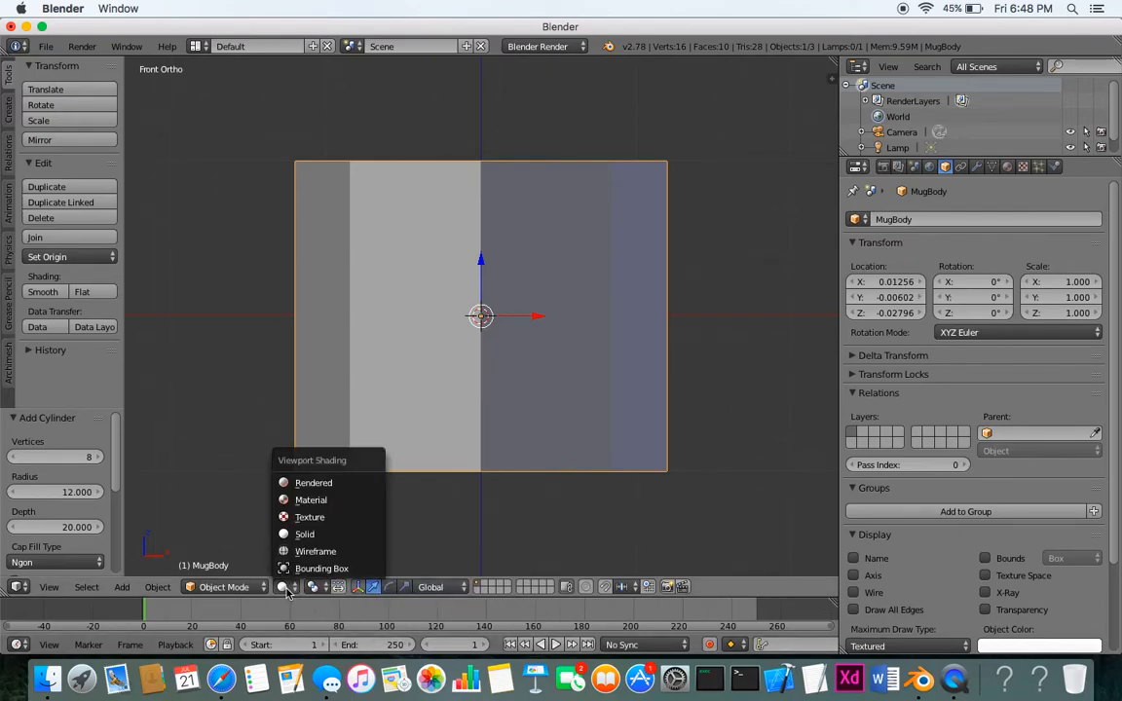
pyautogui.click(310, 552)
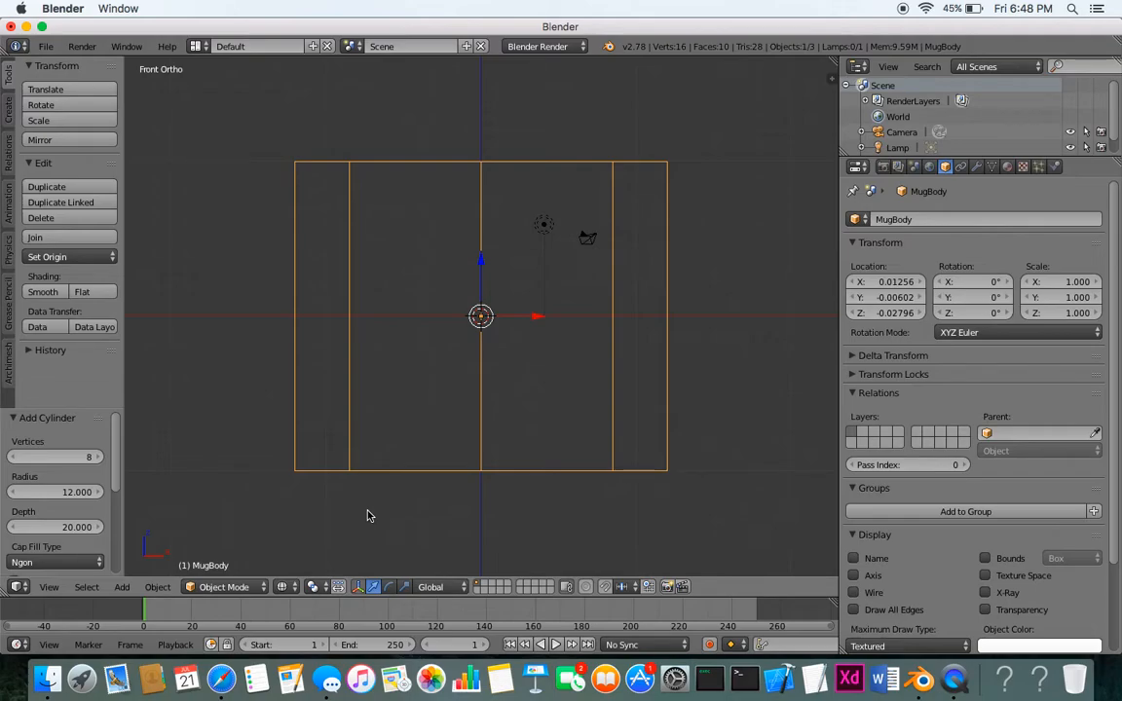
pyautogui.click(121, 586)
pyautogui.moveTo(142, 568)
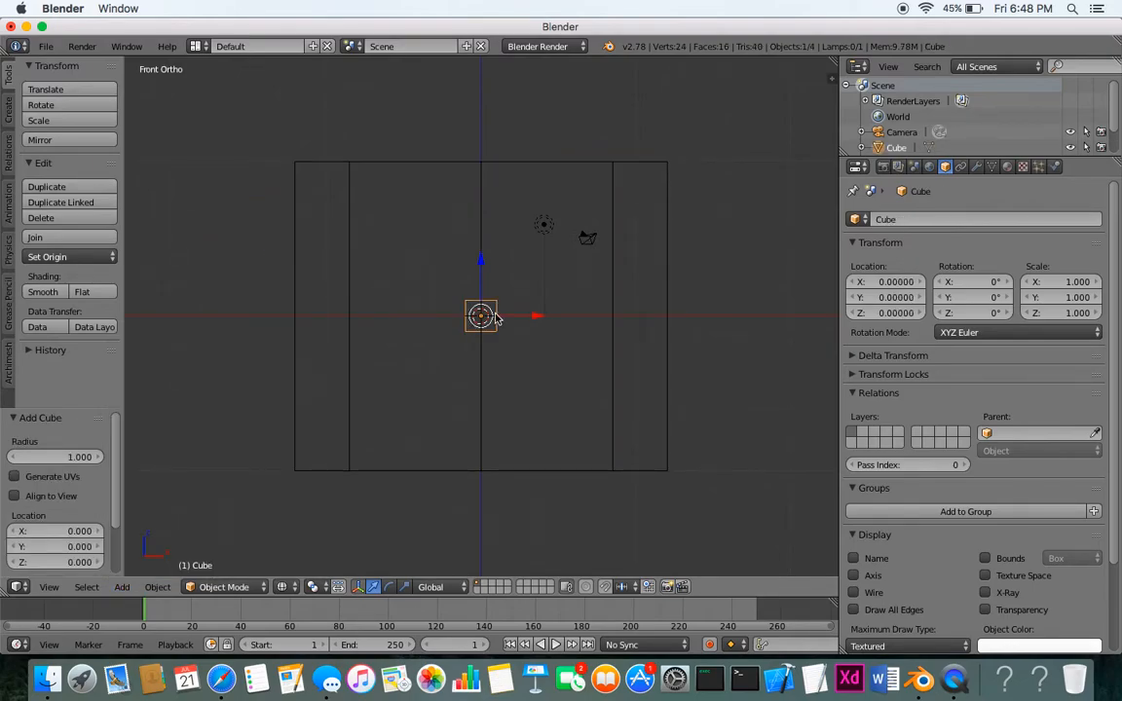
# Step: Rename the new cube object Handle
pyautogui.click(923, 220)
pyautogui.write('Handle')
pyautogui.press('Return')
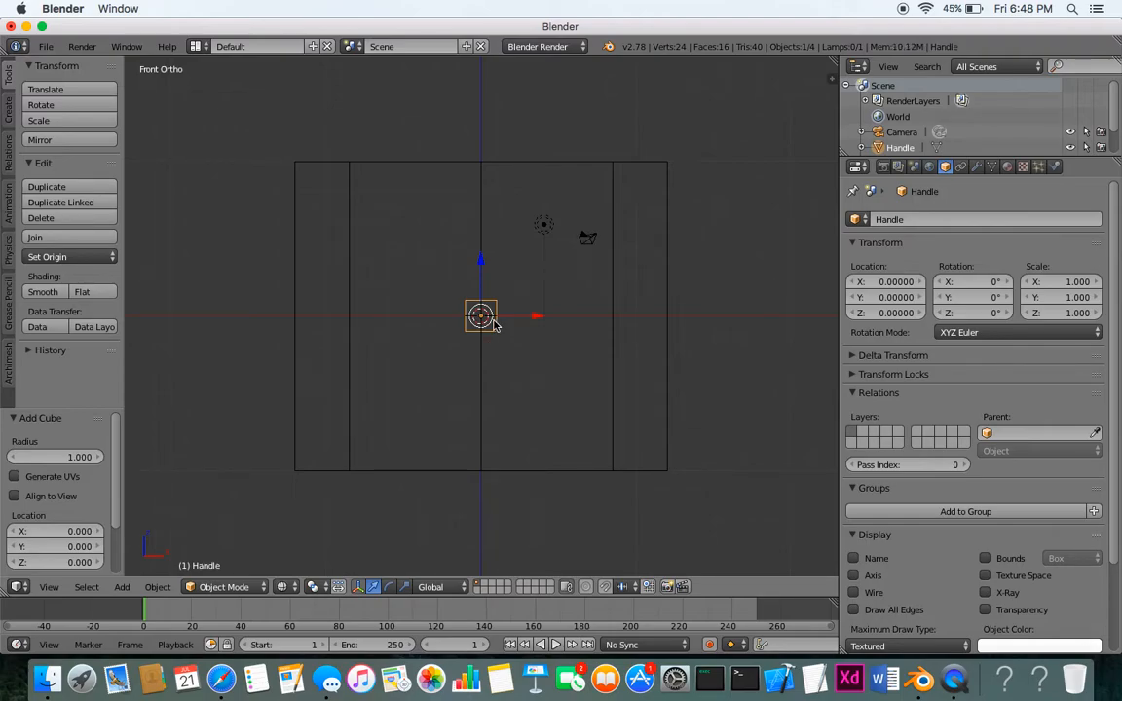
# Step: Move the Handle cube inside MugBody's lower positive-X corner, to about X 10.16 and Z -8.15, and rotate it 45° in the front view
pyautogui.press('g')
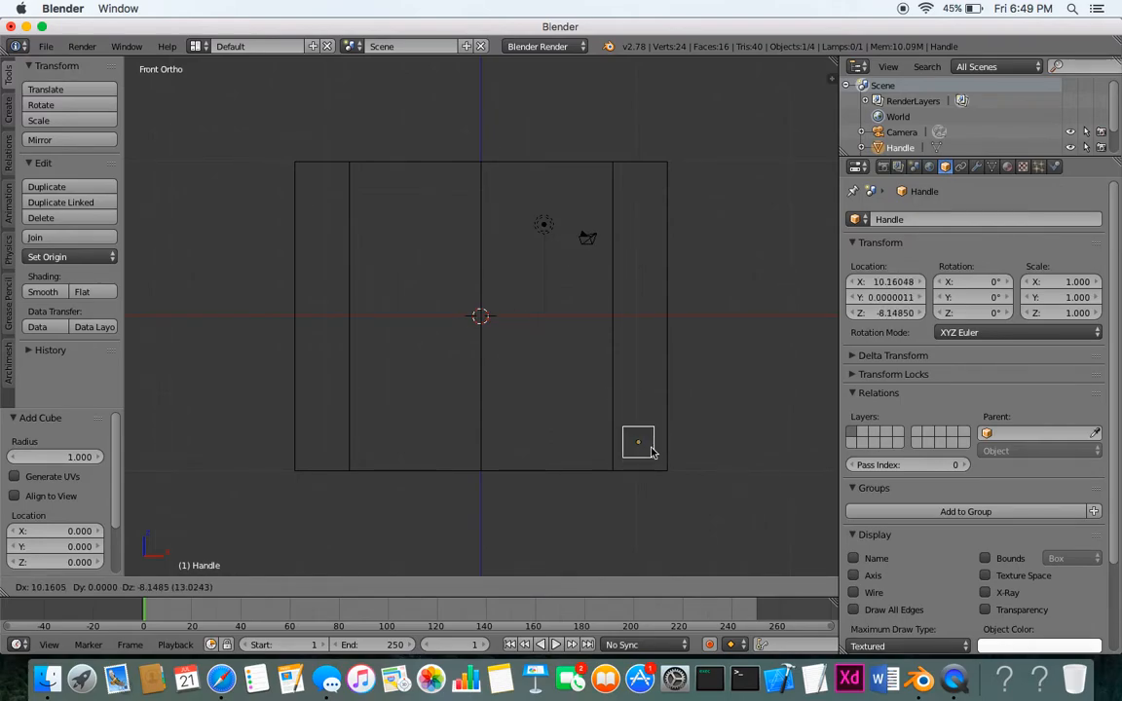
pyautogui.click(651, 451)
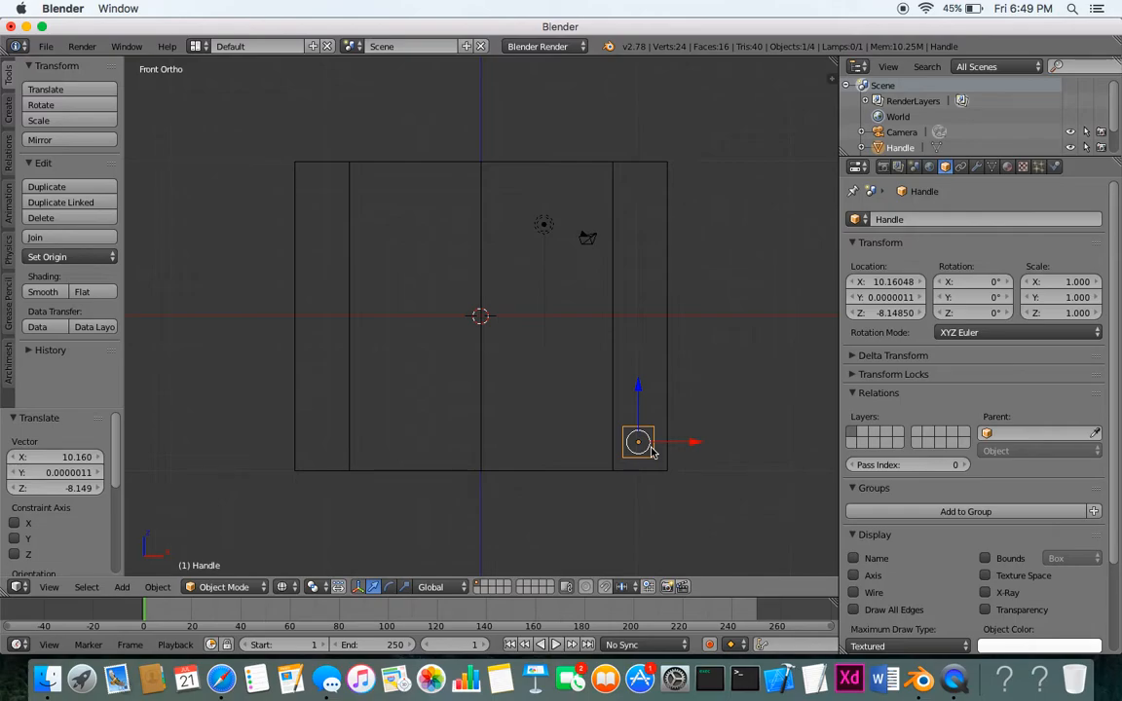
pyautogui.write('r45')
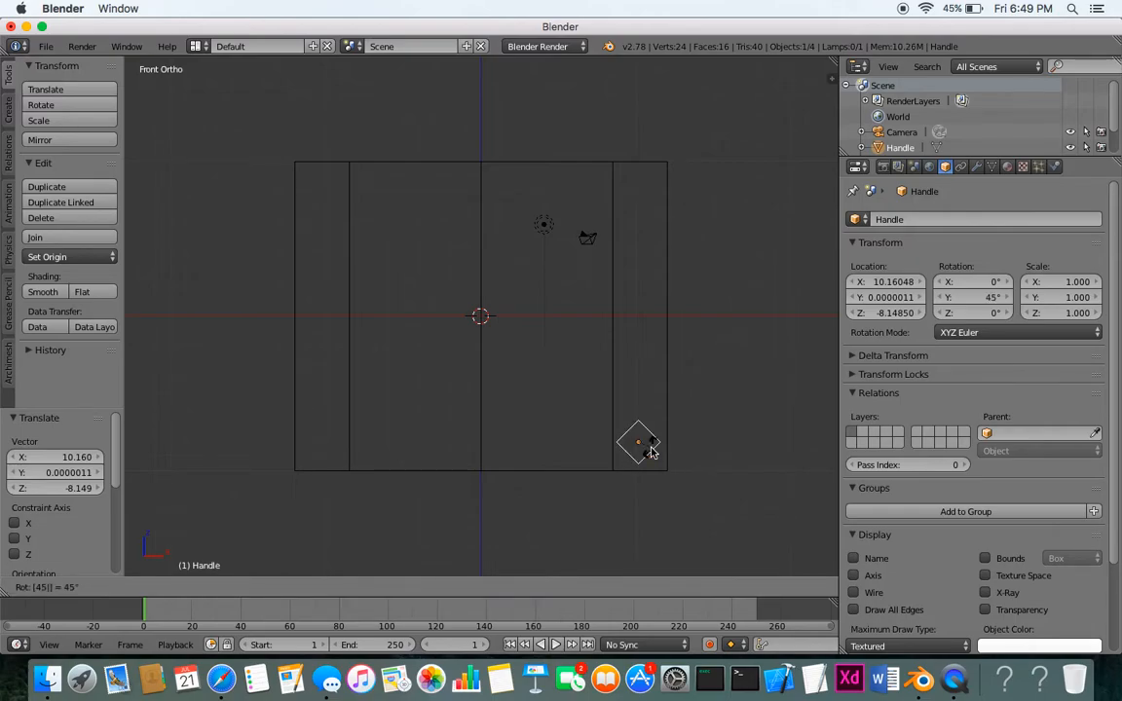
pyautogui.press('Return')
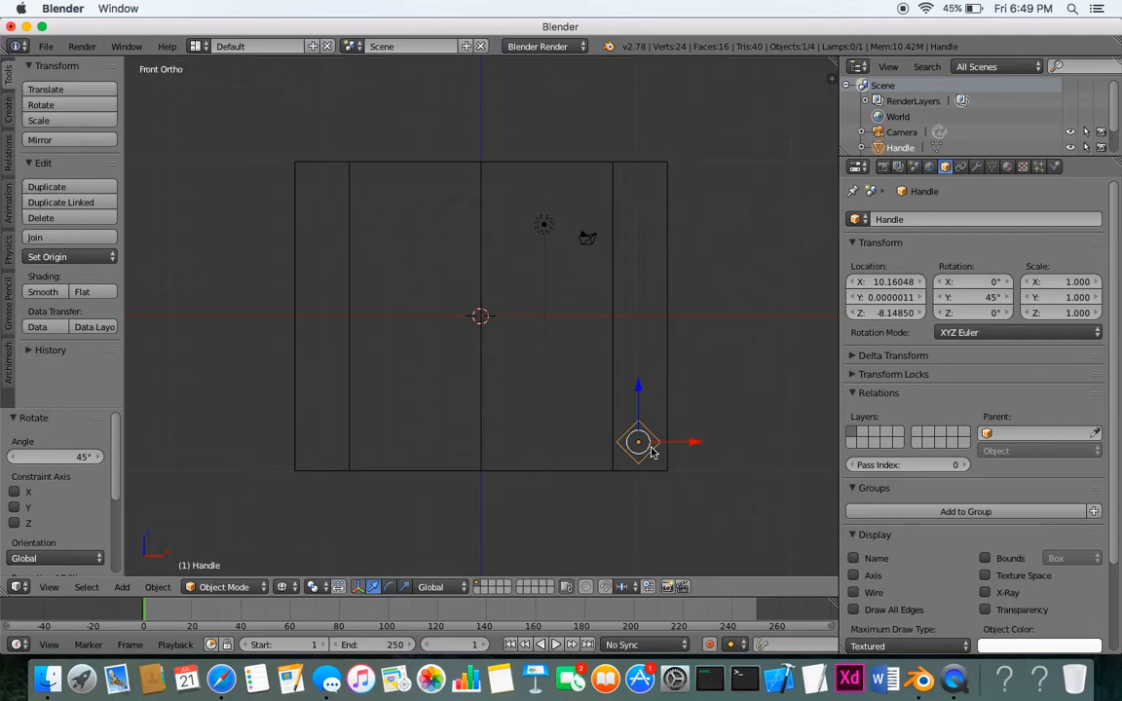
# Step: Switch Handle to Edit Mode, clear the selection and circle-select the four vertices of its face pointing up and toward positive X
pyautogui.click(240, 587)
pyautogui.click(244, 552)
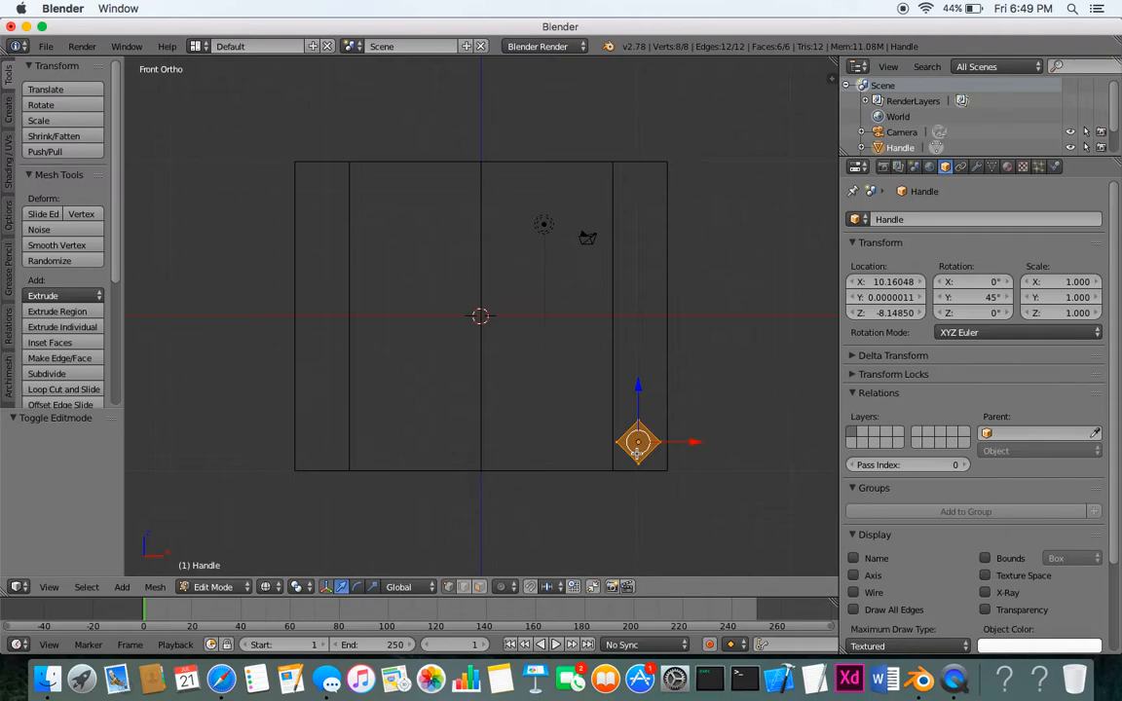
pyautogui.press('a')
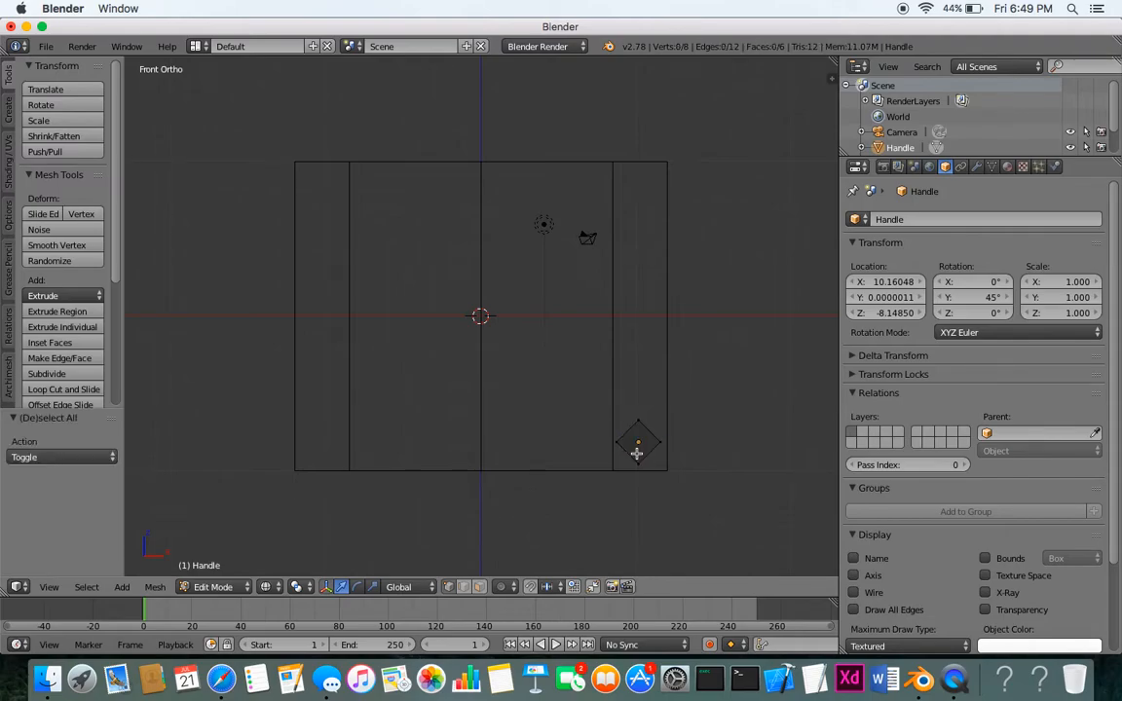
pyautogui.press('a')
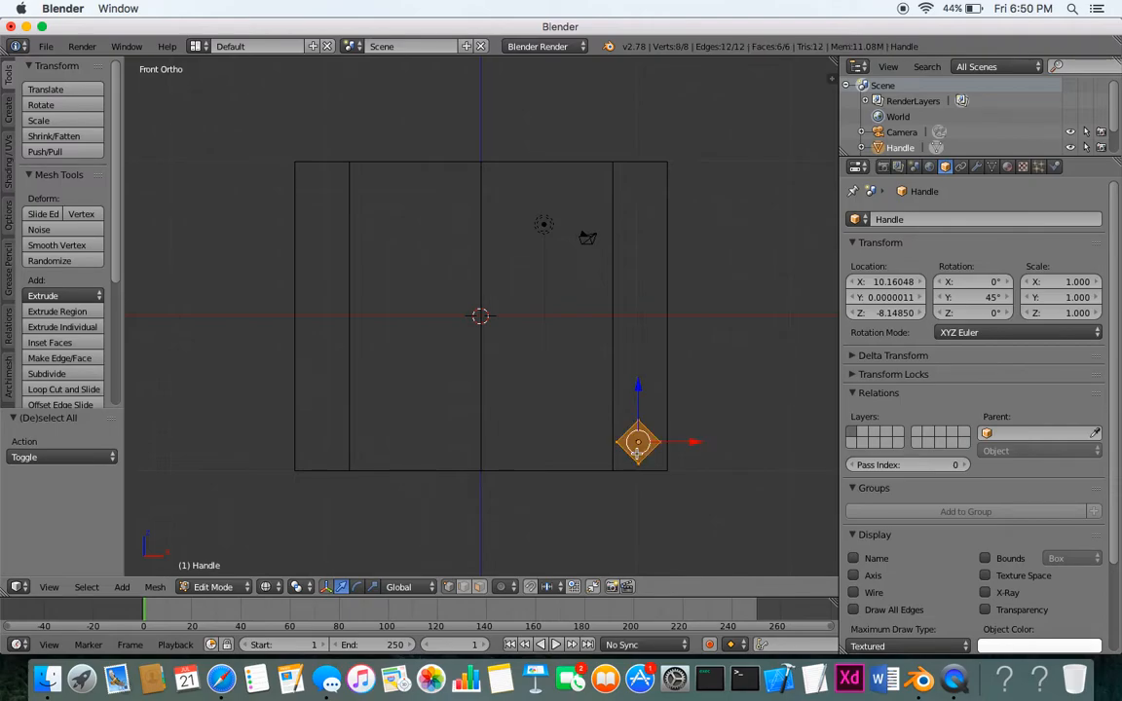
pyautogui.press('a')
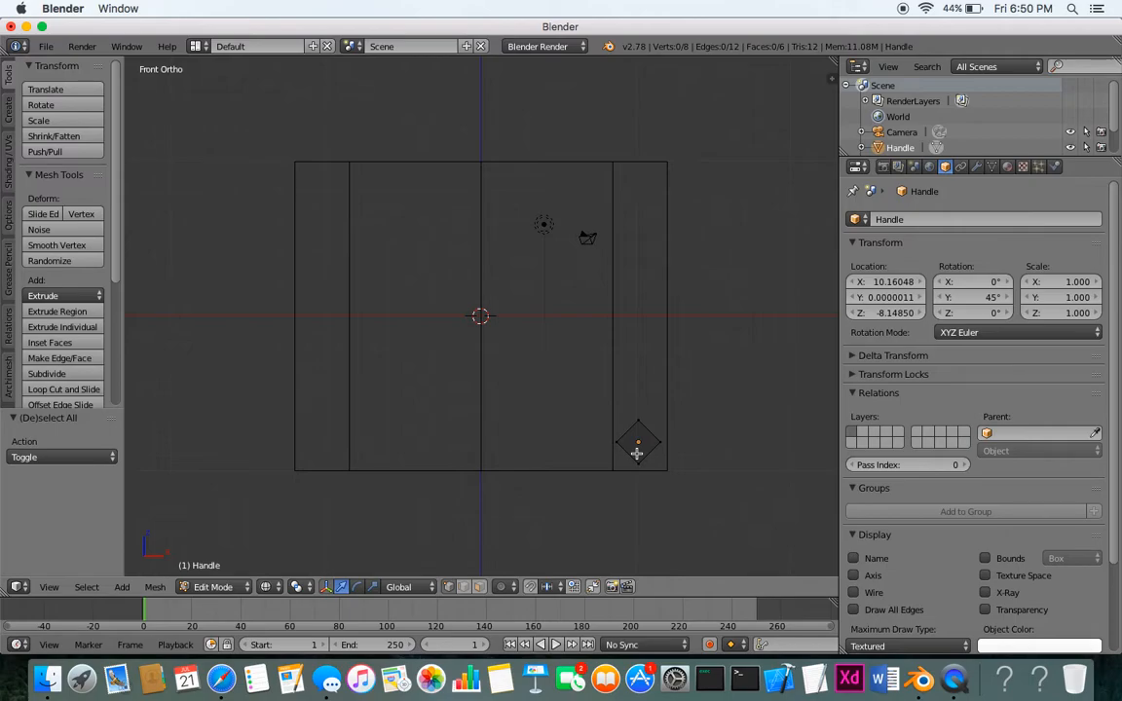
pyautogui.click(86, 587)
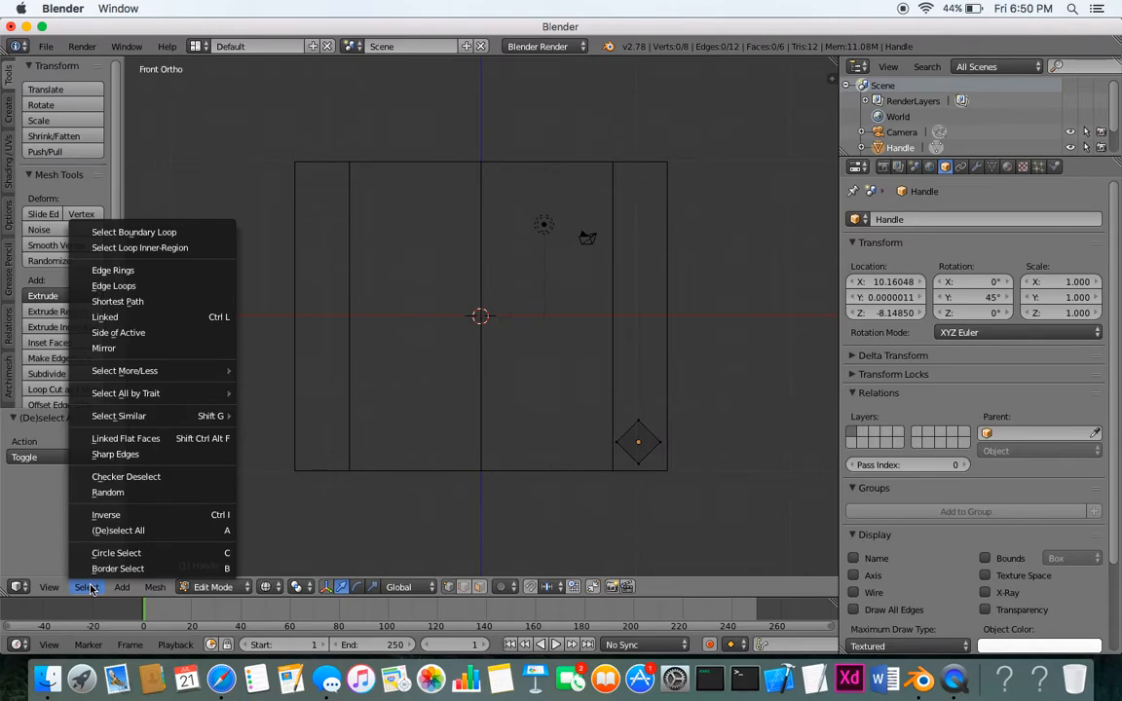
pyautogui.click(117, 553)
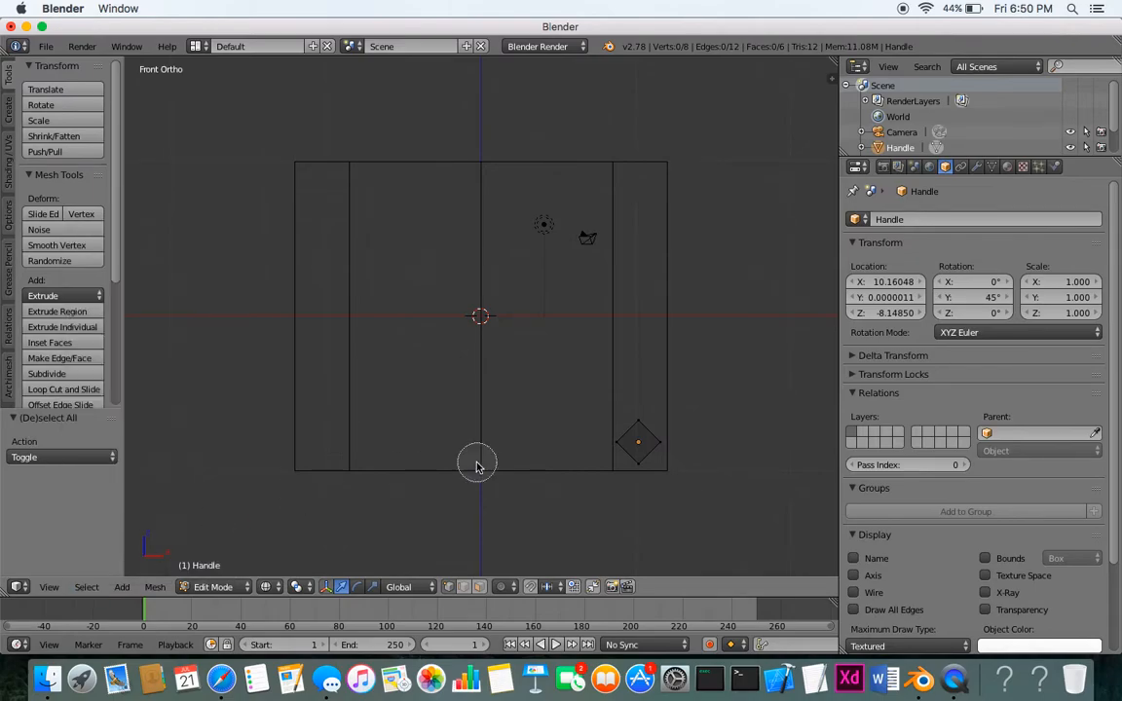
pyautogui.click(637, 423)
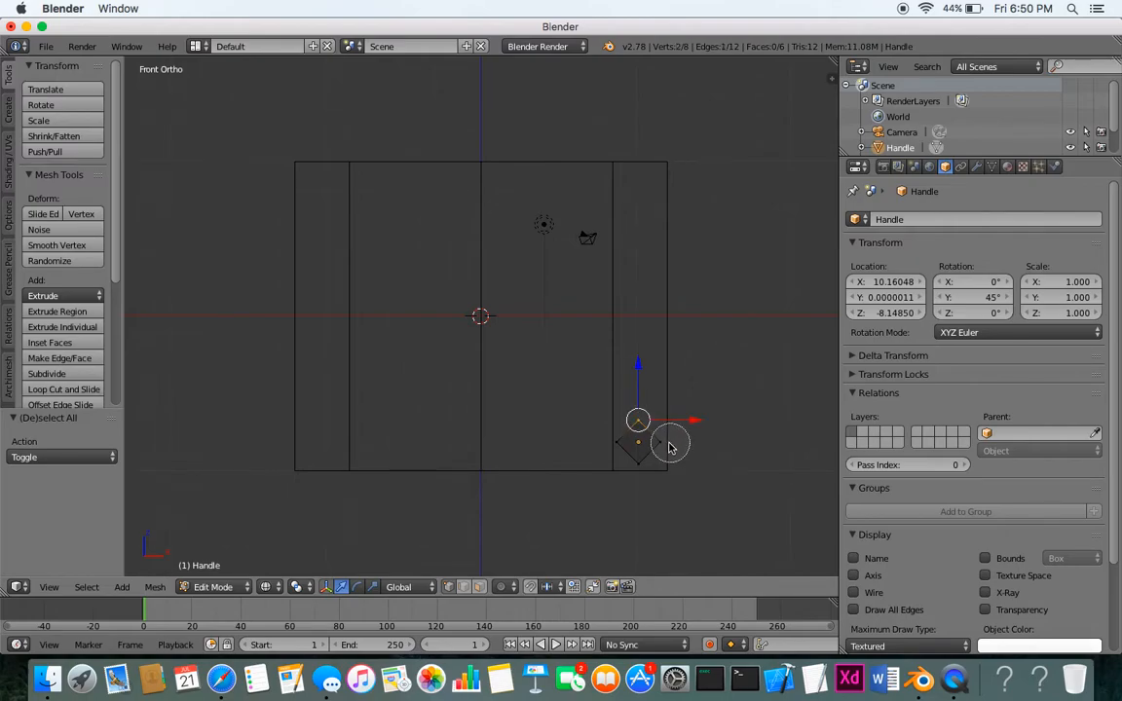
pyautogui.click(661, 445)
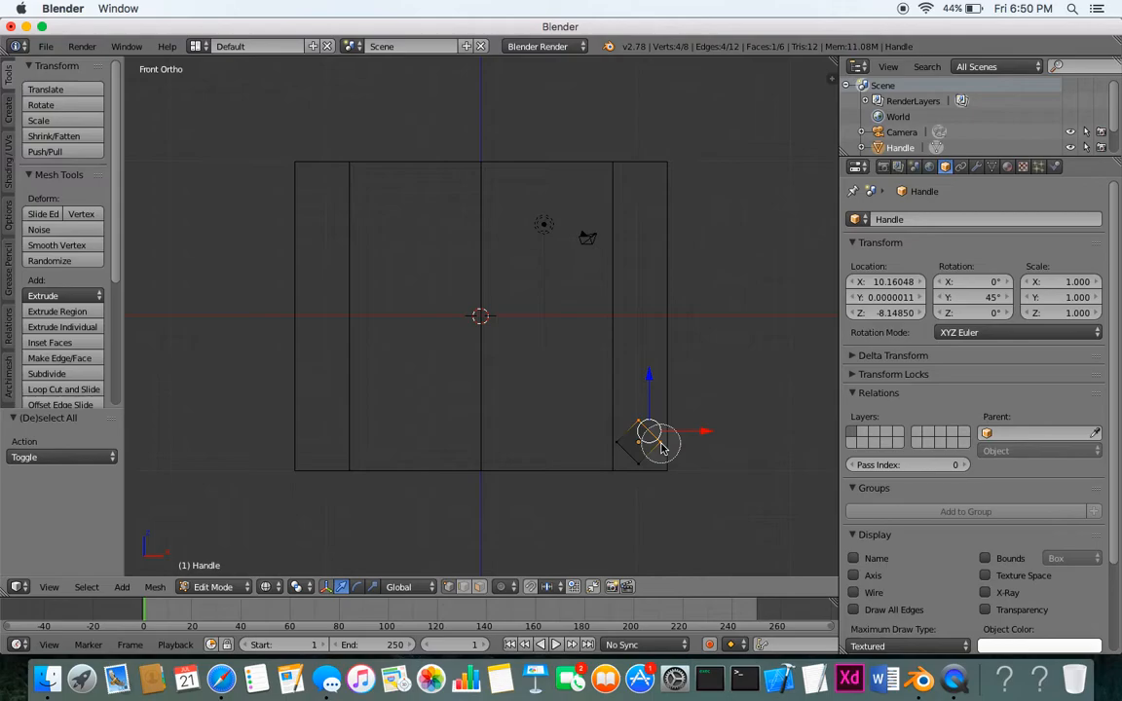
pyautogui.press('Escape')
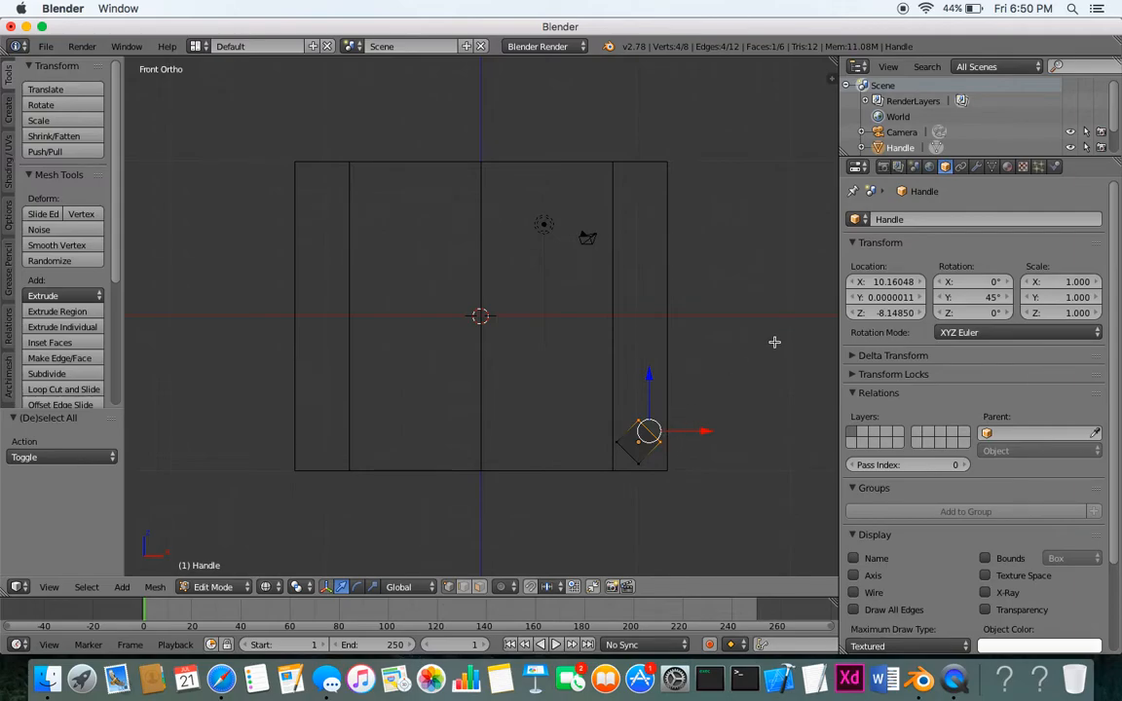
# Step: Extrude the selected Handle face diagonally outward by about 9.46 and rotate its end by about -46° so it faces upward
pyautogui.press('e')
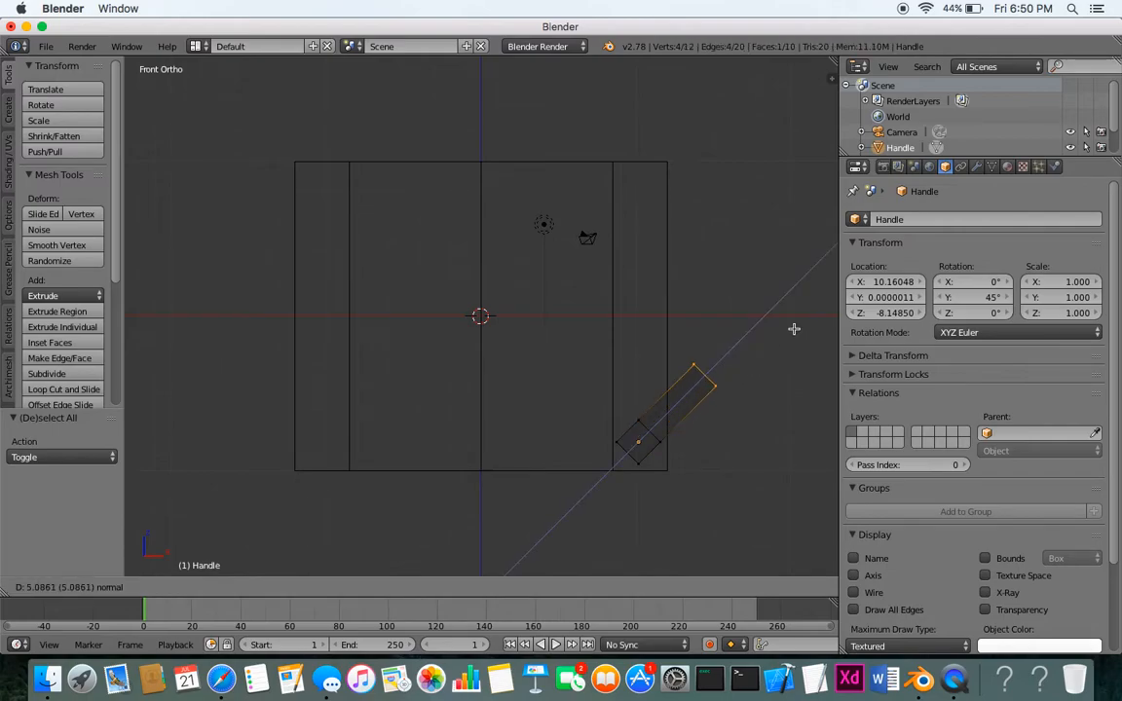
pyautogui.click(134, 284)
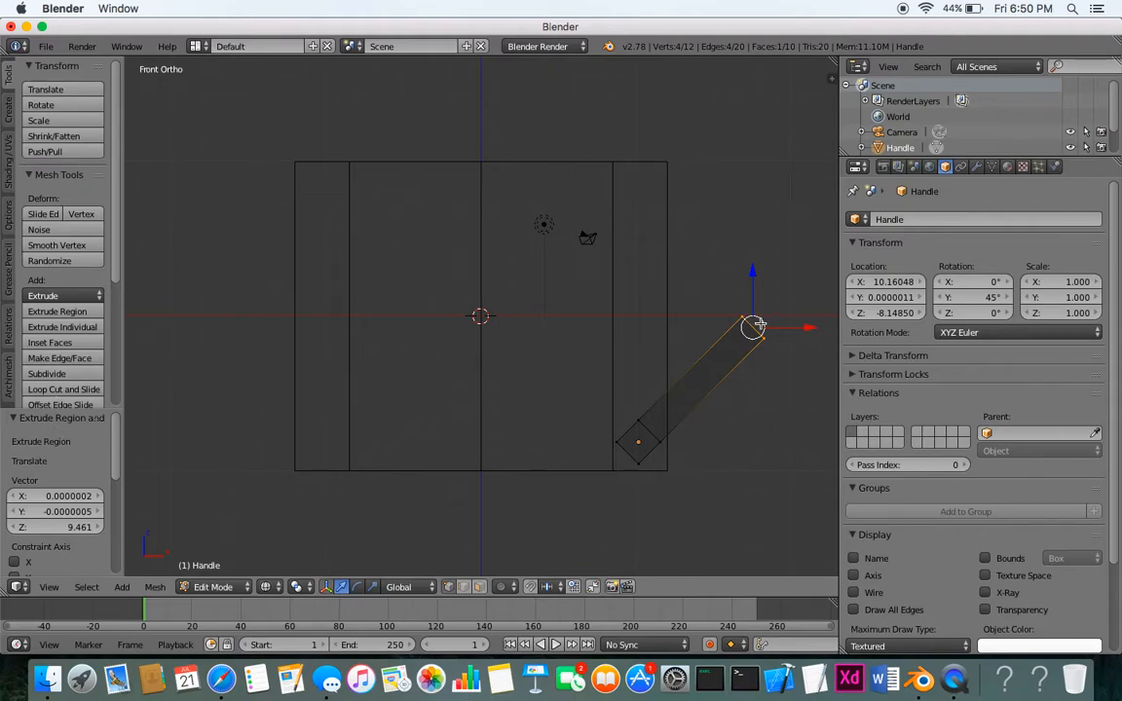
pyautogui.press('r')
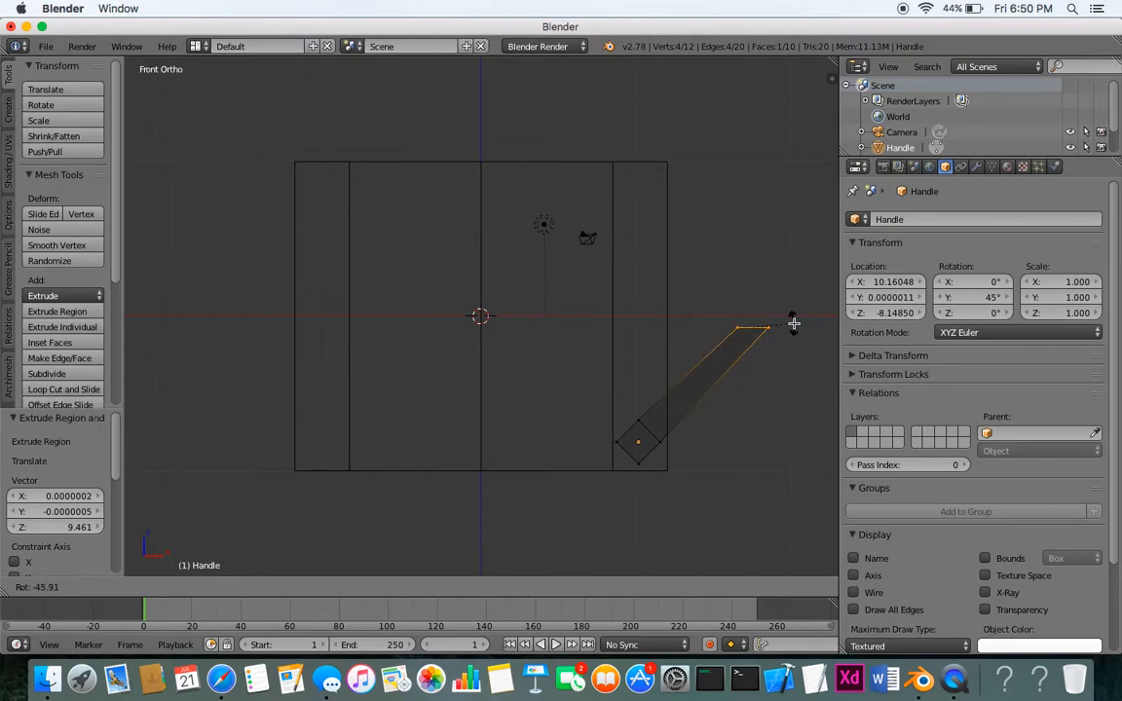
pyautogui.click(794, 324)
# Step: Extrude the handle end upward by about 6.49, lower it by about 0.45 and rotate it about -21° toward the mug body
pyautogui.press('e')
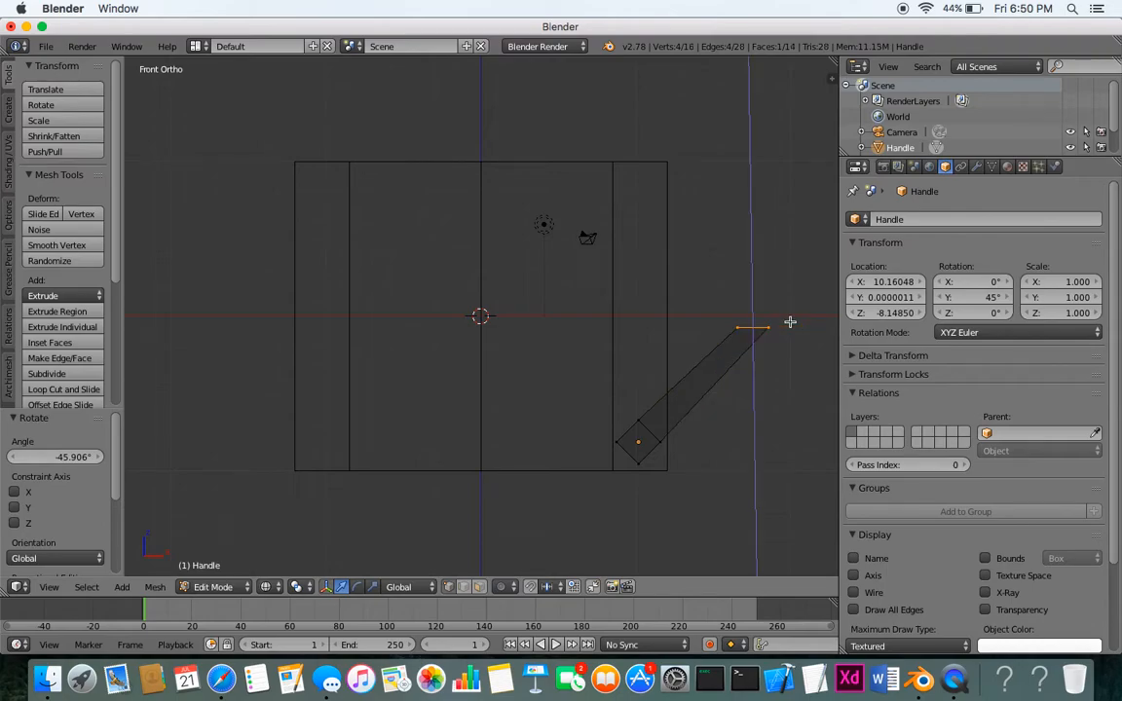
pyautogui.click(792, 222)
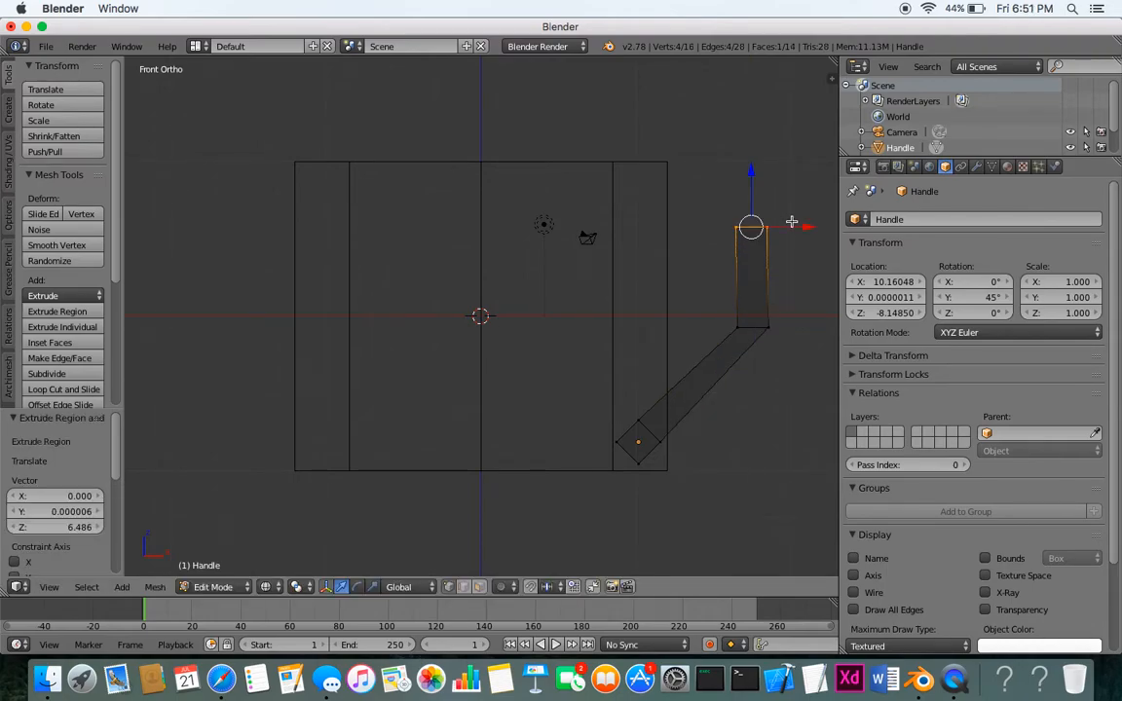
pyautogui.press('g')
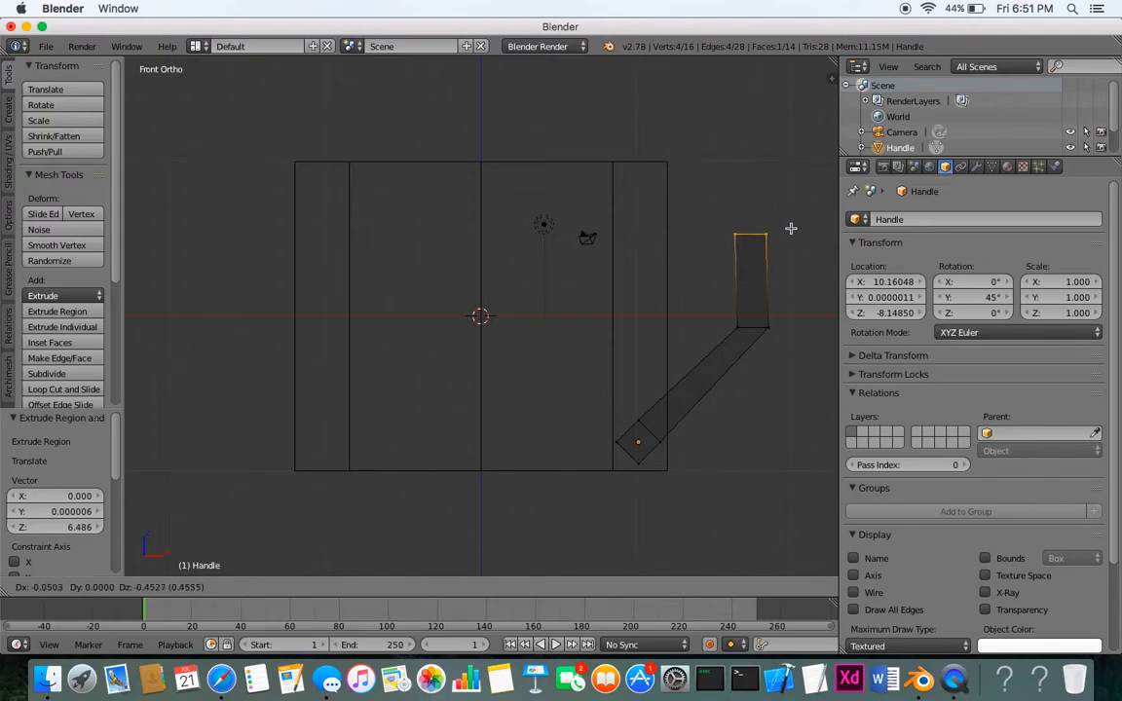
pyautogui.click(792, 228)
pyautogui.press('r')
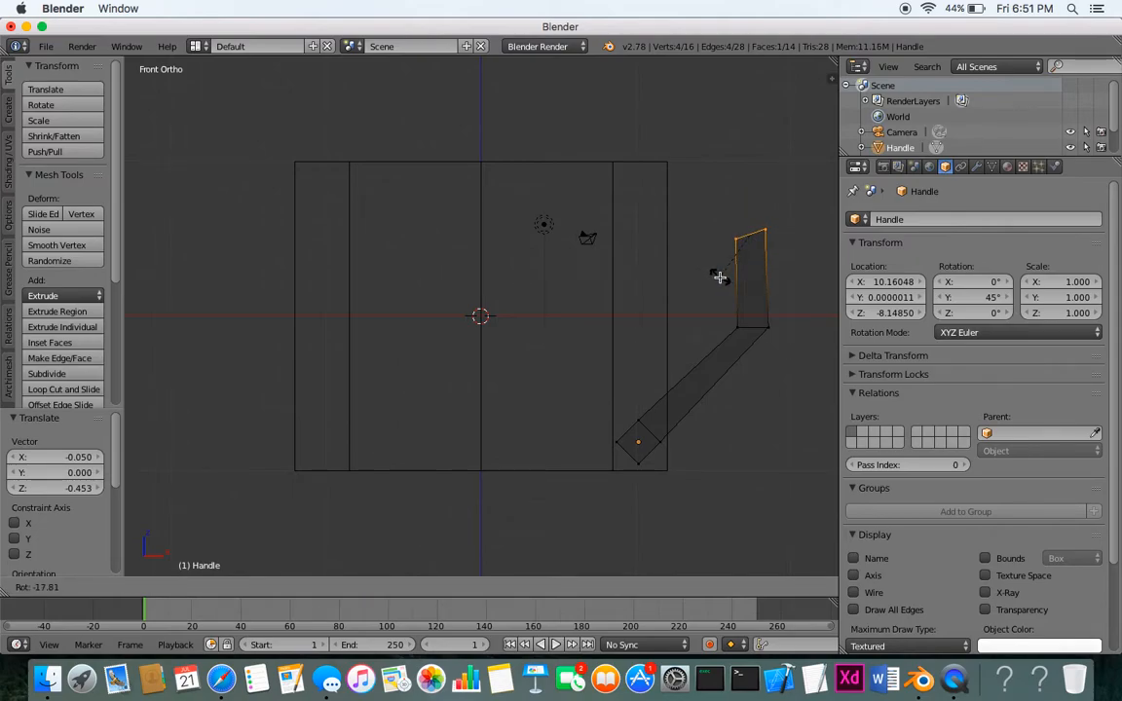
pyautogui.click(720, 276)
# Step: Extrude the handle end by about 4.08, rotate it about -17° and move it about -2.31 in X and -0.96 in Z
pyautogui.press('e')
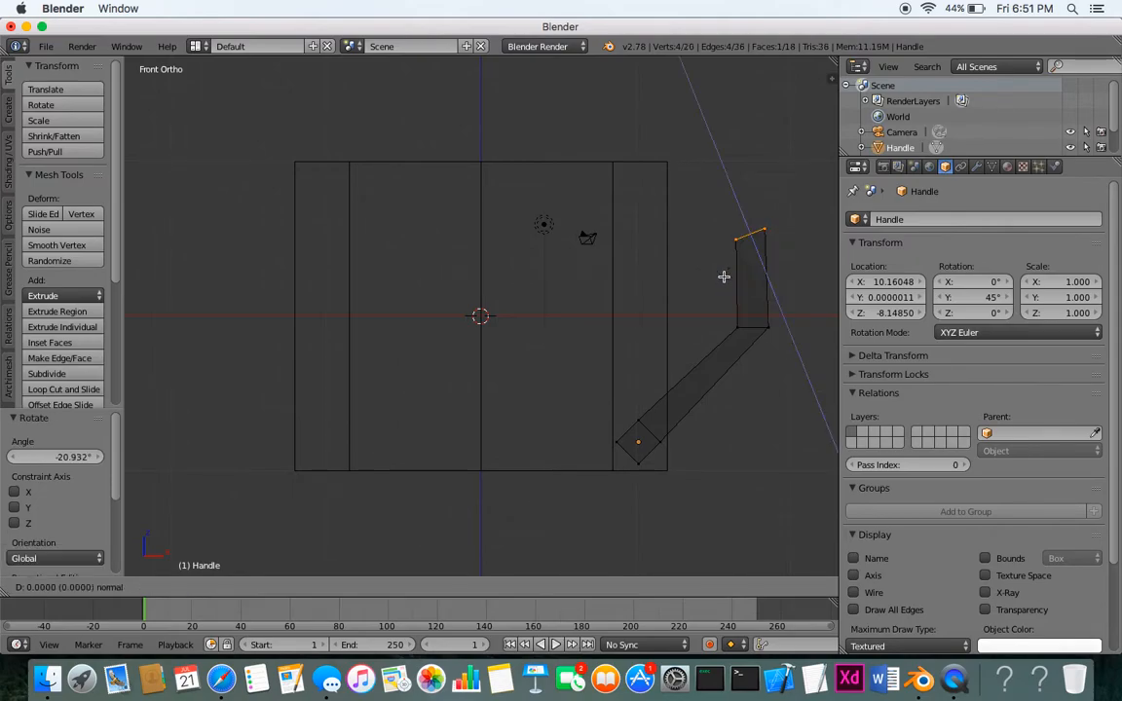
pyautogui.click(664, 231)
pyautogui.press('r')
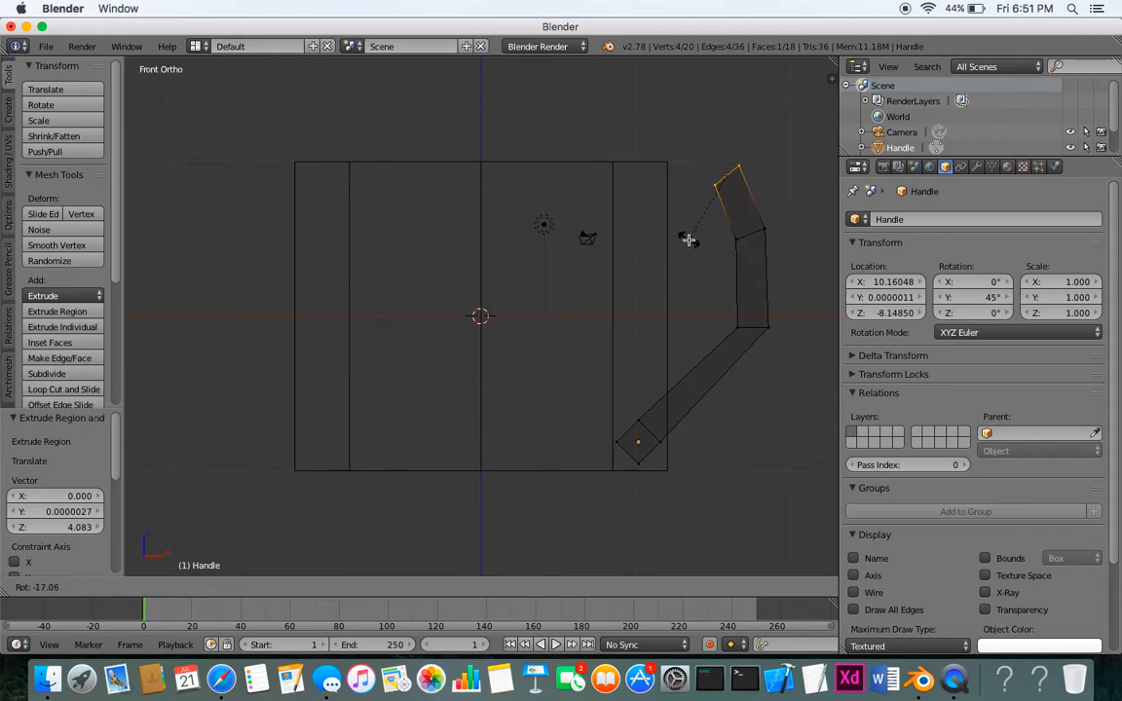
pyautogui.click(689, 238)
pyautogui.press('g')
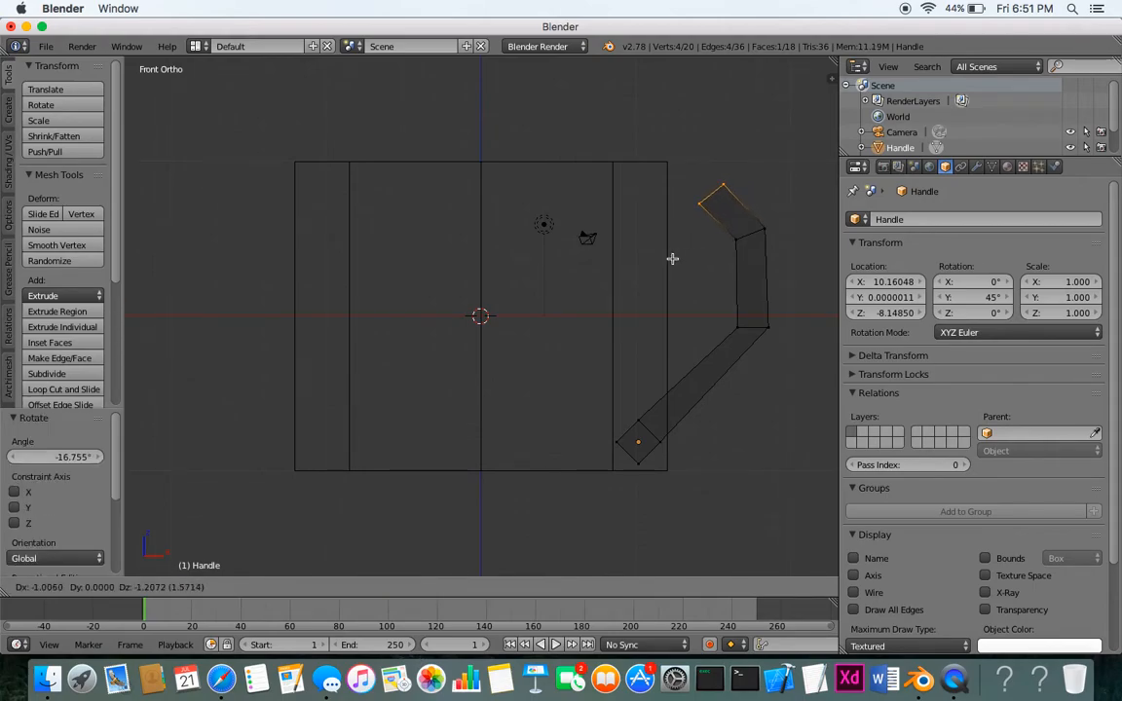
pyautogui.click(652, 254)
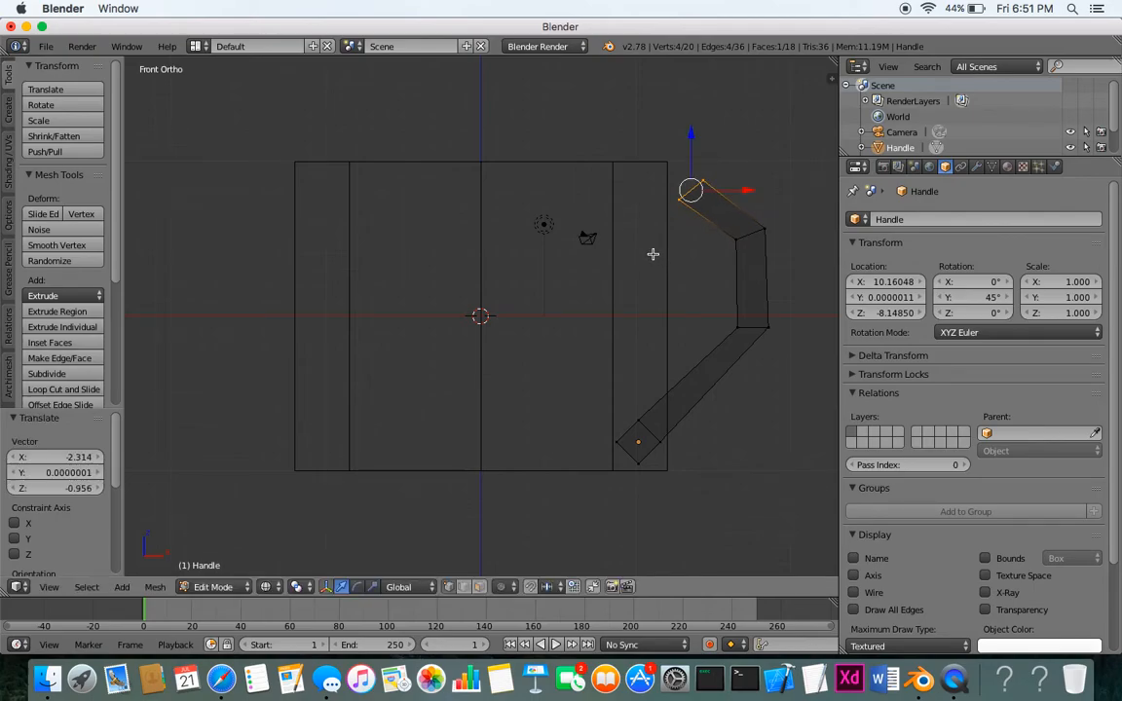
# Step: Rotate the handle's end face about -53° to face the mug body and extrude it about 4.35 into the upper wall
pyautogui.press('r')
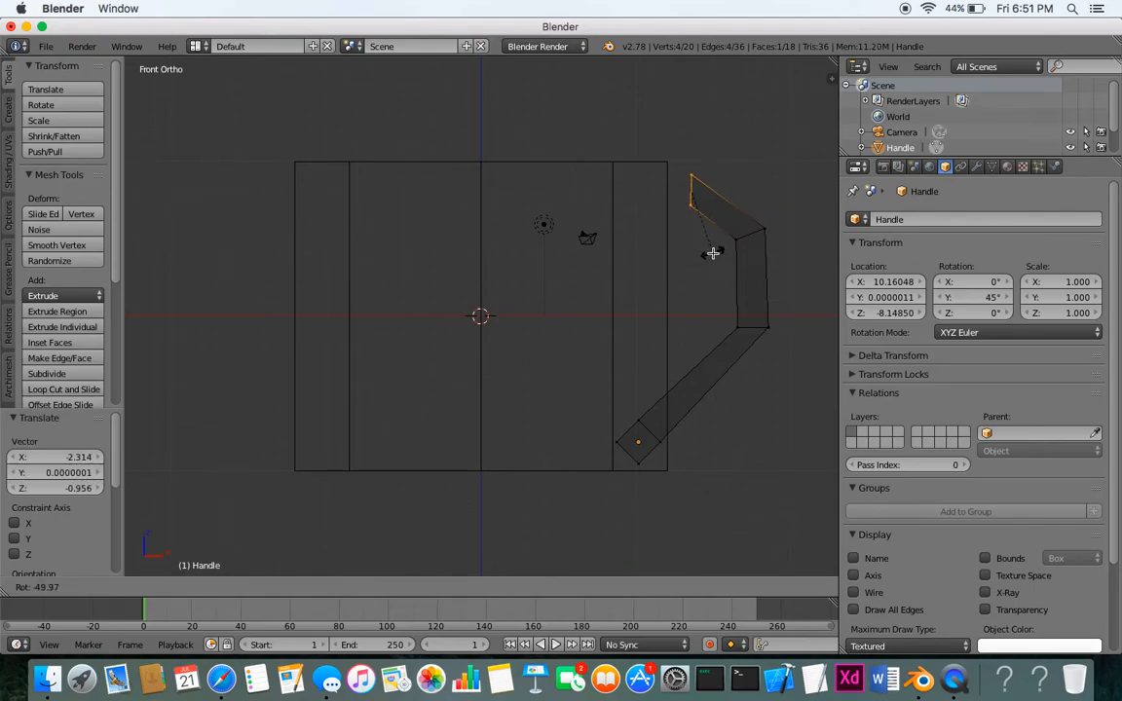
pyautogui.click(715, 251)
pyautogui.press('e')
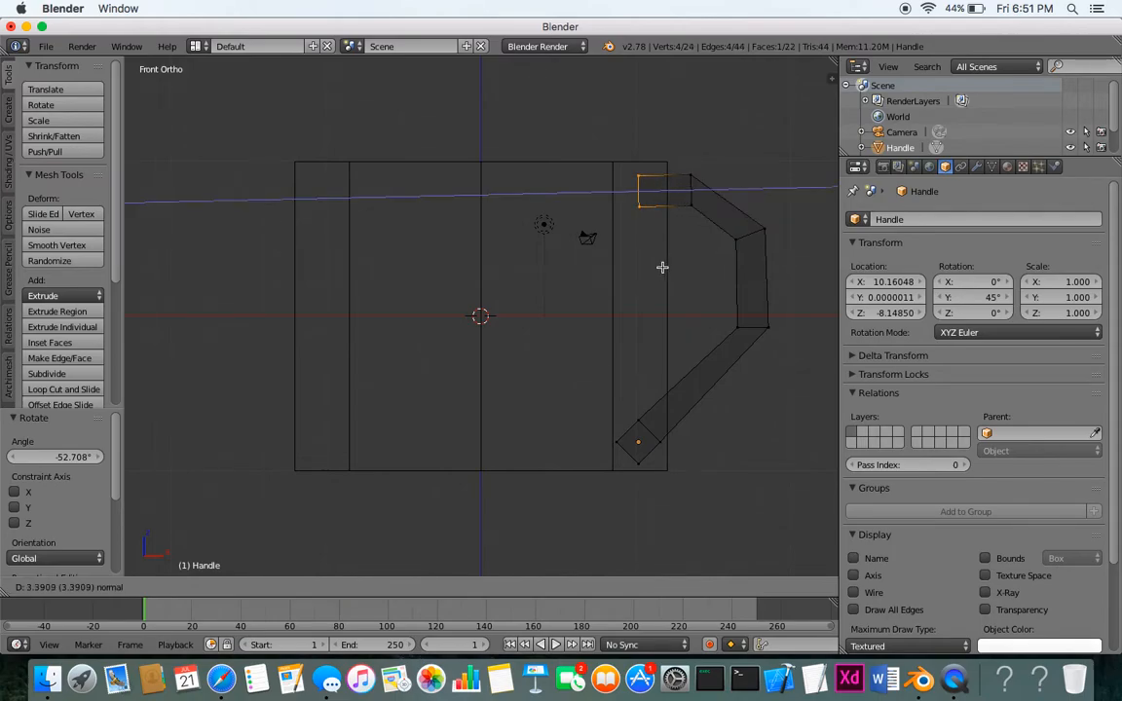
pyautogui.click(649, 270)
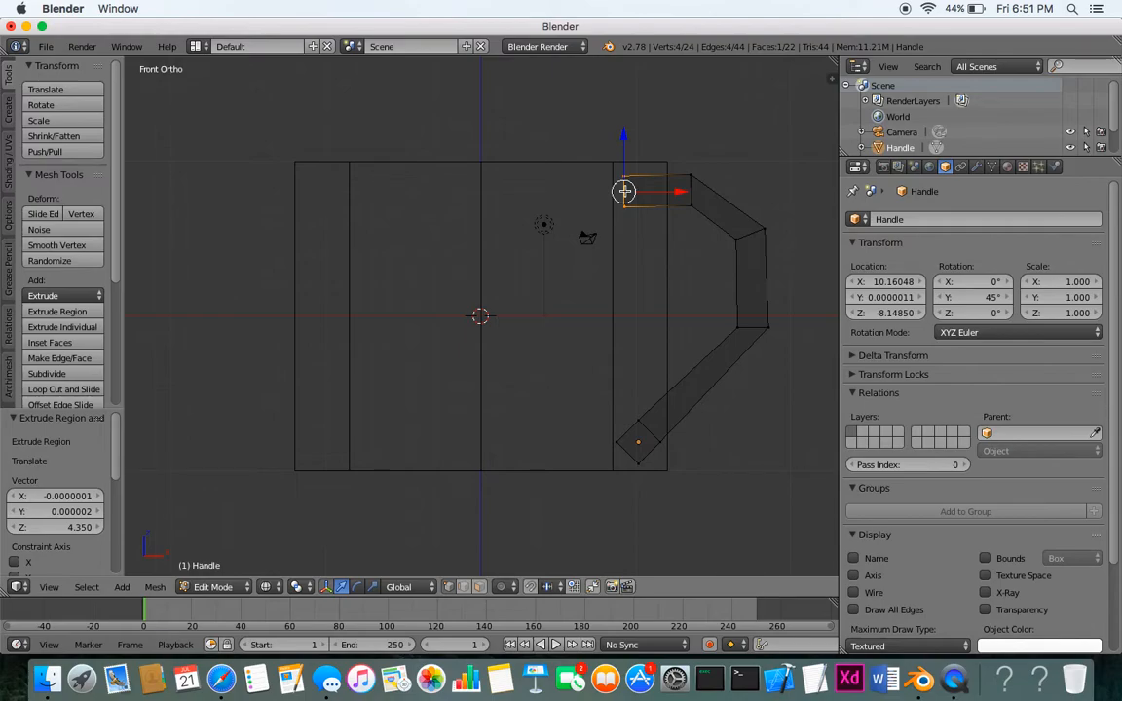
# Step: Examine the wireframe handle and its joints with the mug body from above and from the sides
pyautogui.scroll(-3, 589, 217)
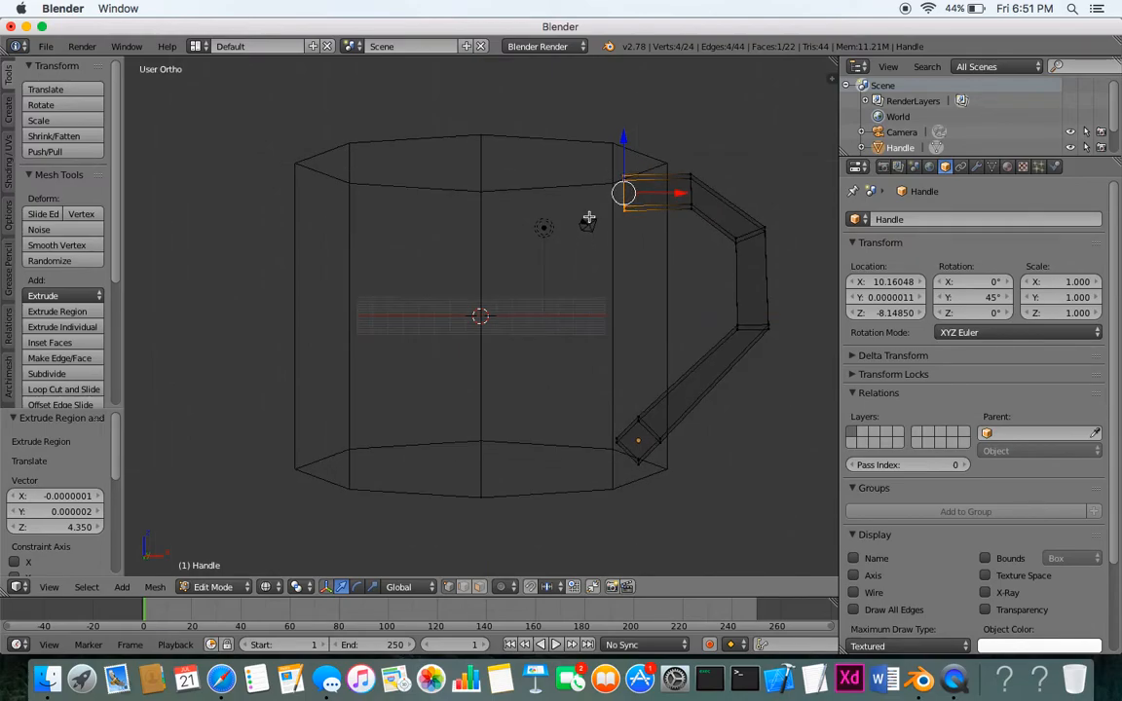
pyautogui.scroll(3, 589, 217)
pyautogui.scroll(-3, 588, 217)
pyautogui.scroll(8, 589, 217)
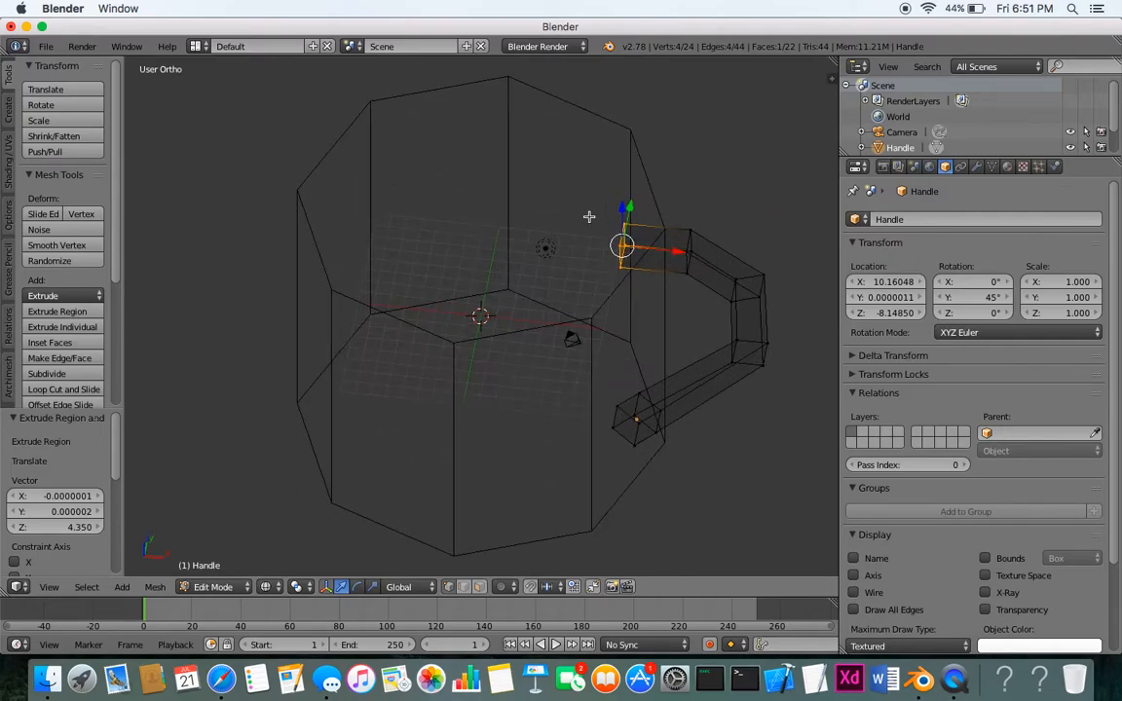
pyautogui.hscroll(4, 588, 217)
pyautogui.hscroll(-8, 583, 217)
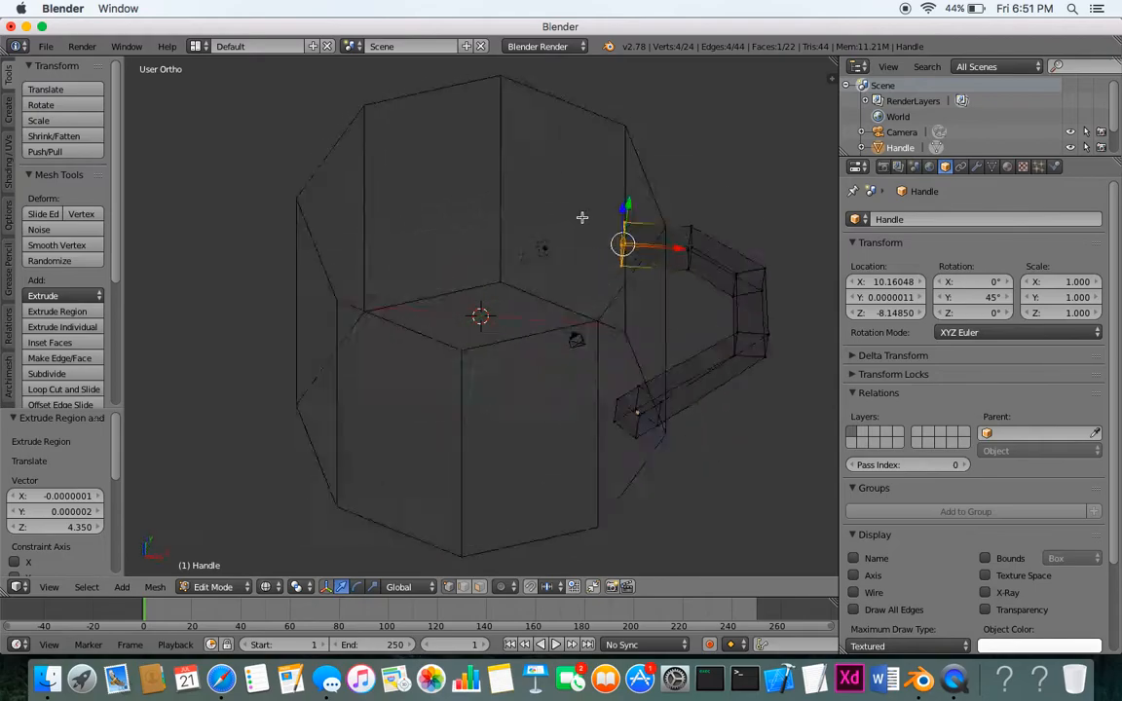
pyautogui.scroll(-8, 582, 217)
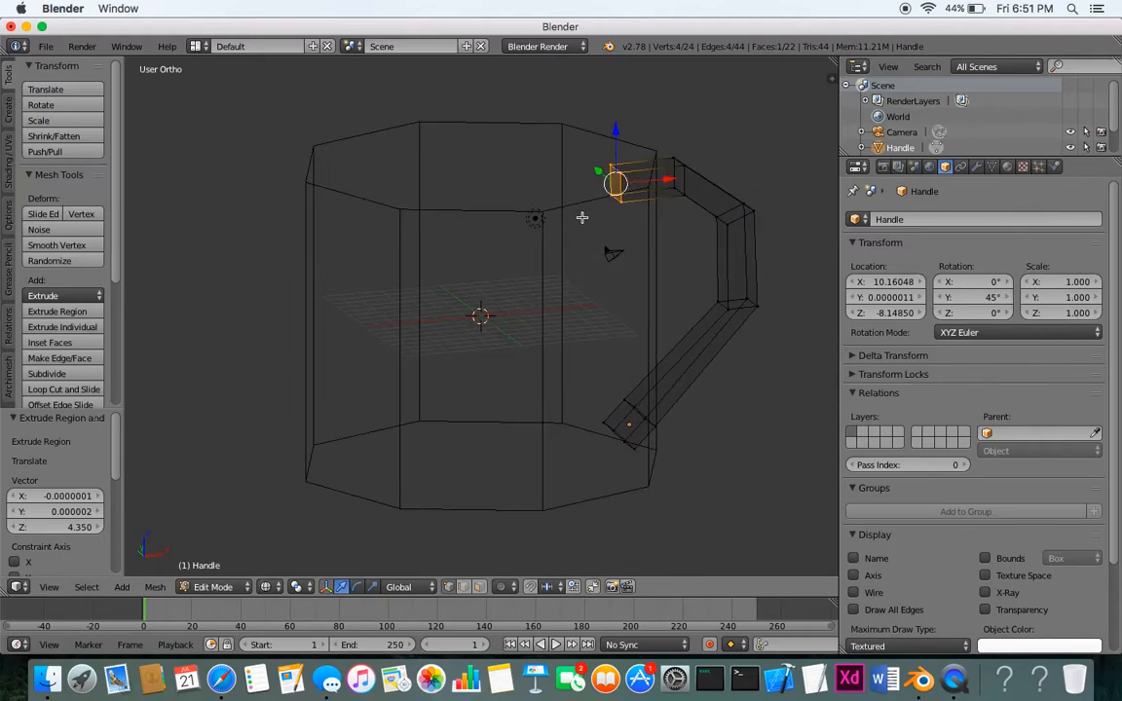
pyautogui.scroll(-3, 583, 218)
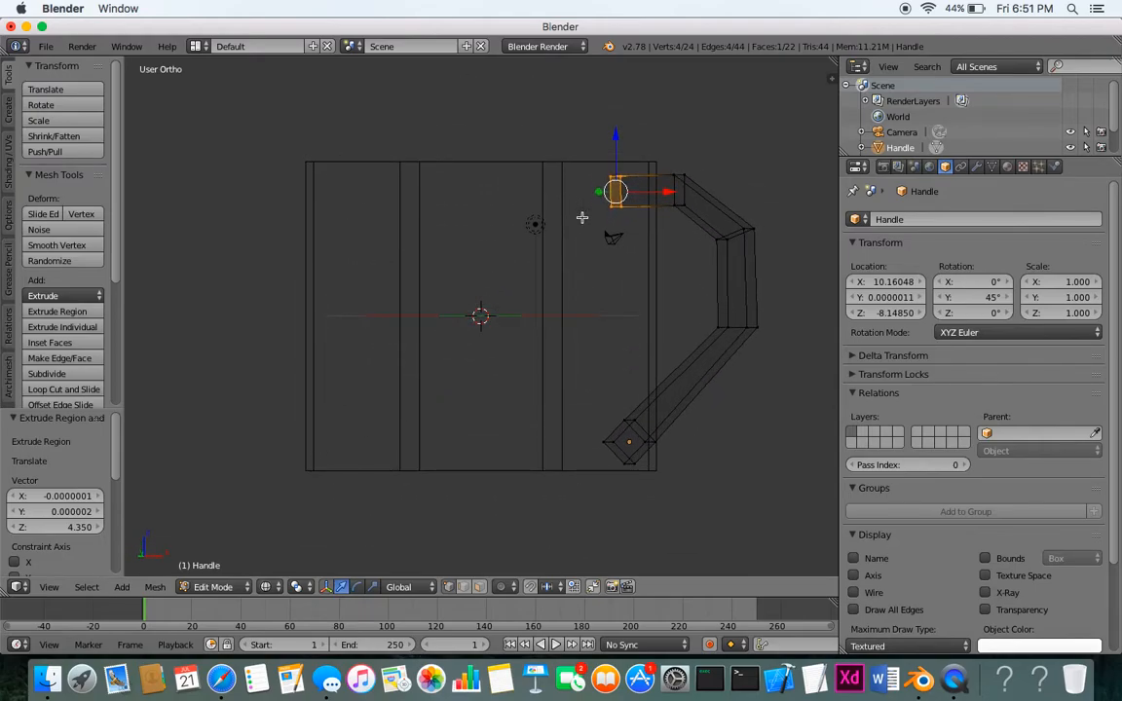
# Step: Return to the front view and set the viewport shading to Solid
pyautogui.click(49, 586)
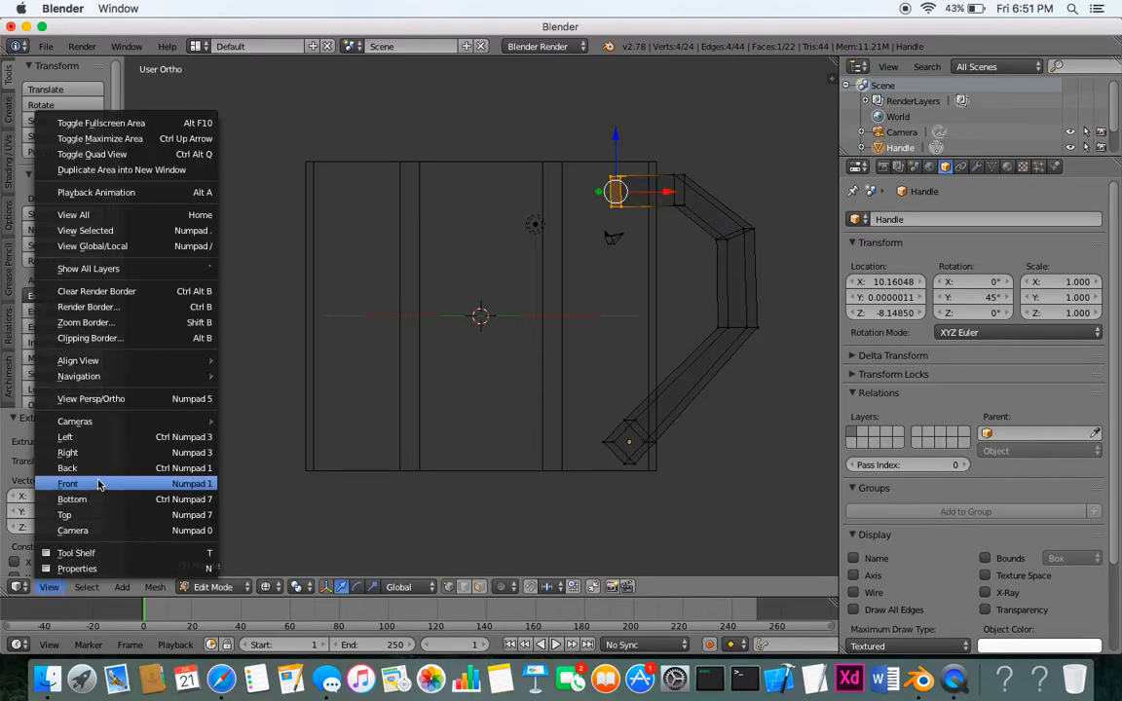
pyautogui.click(98, 484)
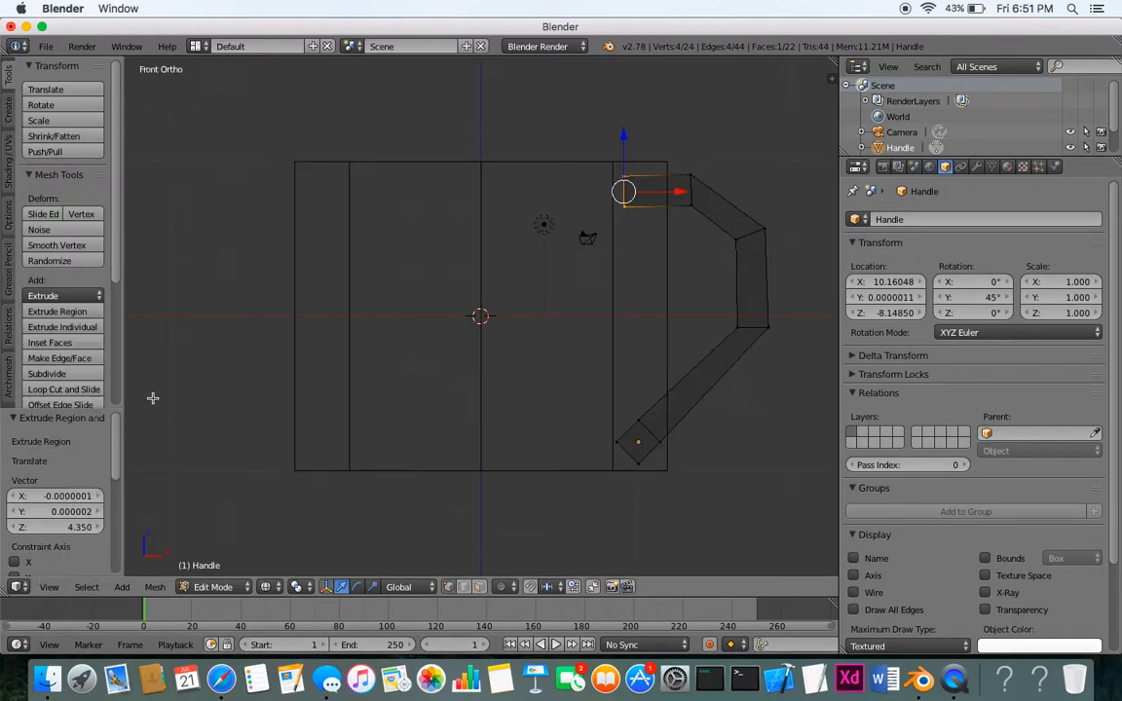
pyautogui.click(265, 587)
pyautogui.click(297, 530)
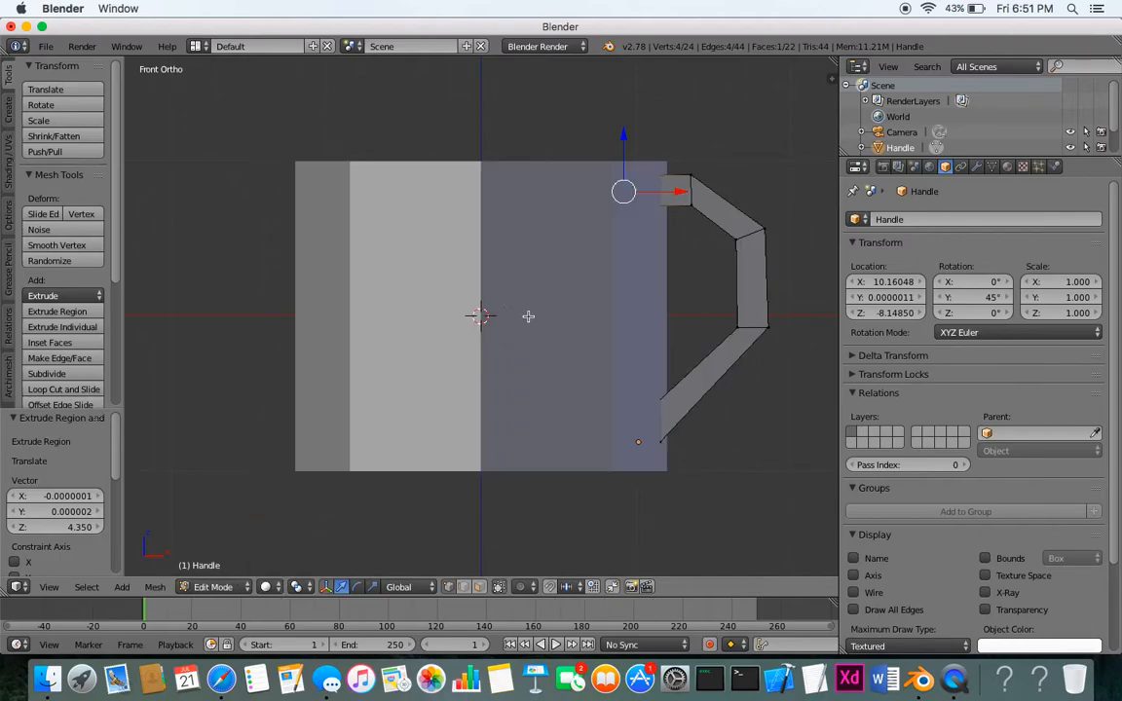
# Step: Examine the solid-shaded mug body and handle from several angles around the model
pyautogui.scroll(5, 527, 316)
pyautogui.scroll(-10, 527, 316)
pyautogui.scroll(10, 528, 317)
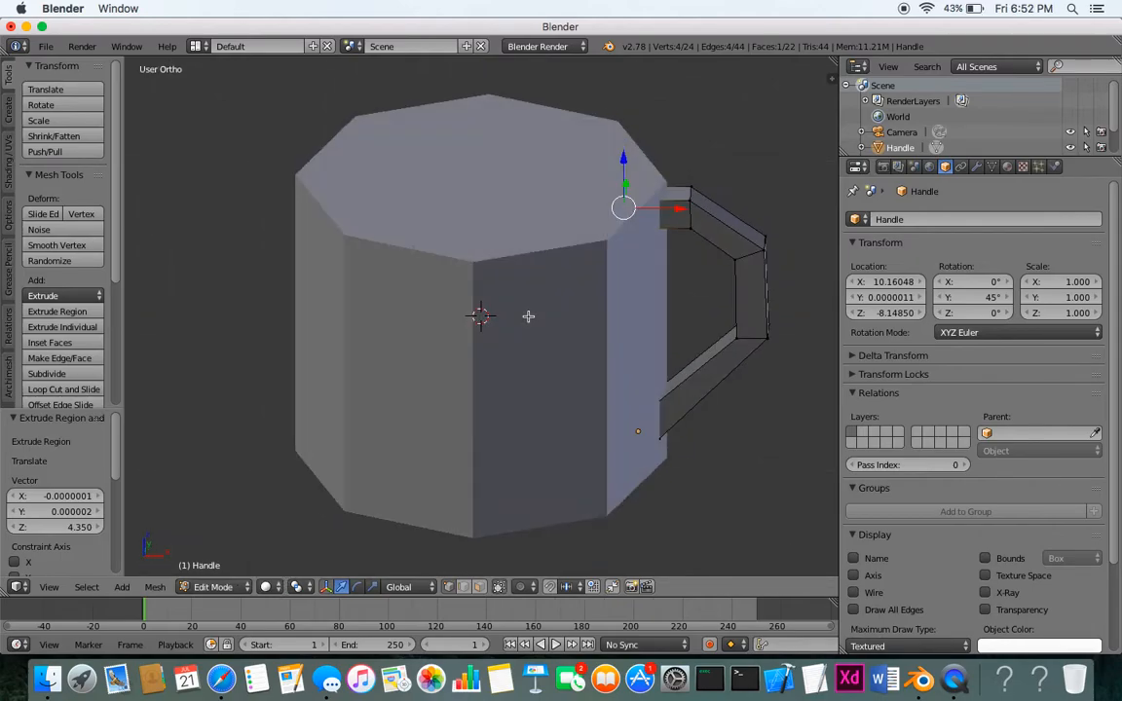
pyautogui.hscroll(-5, 755, 233)
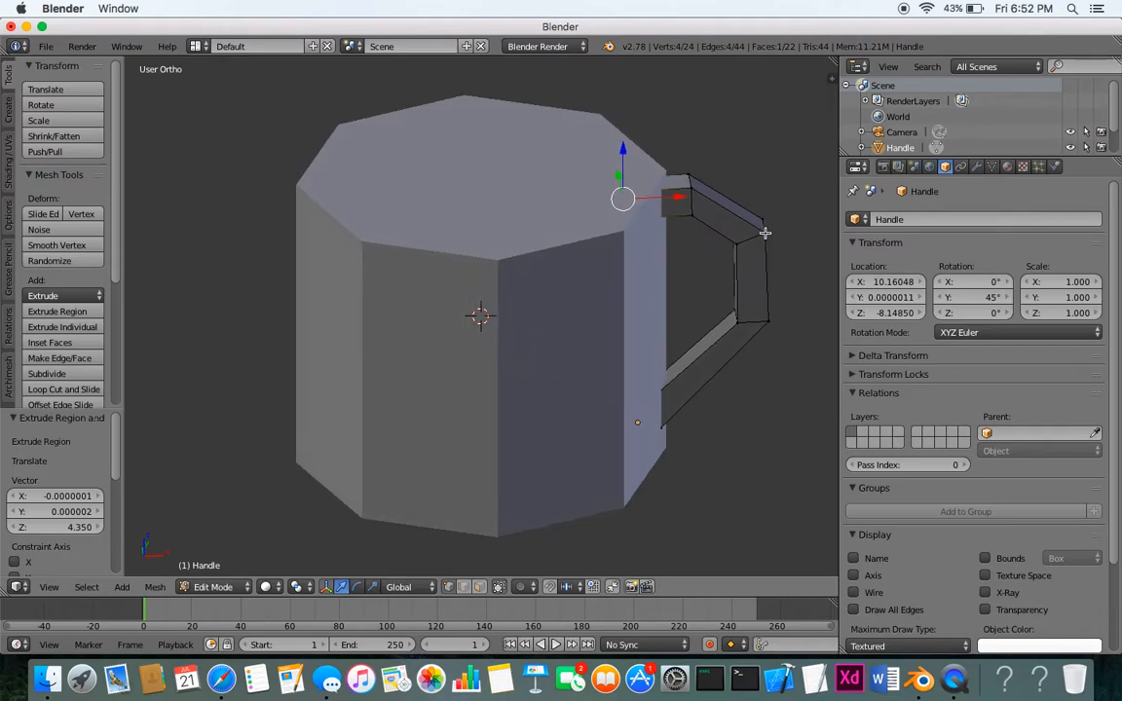
pyautogui.hscroll(3, 755, 233)
pyautogui.hscroll(-8, 755, 233)
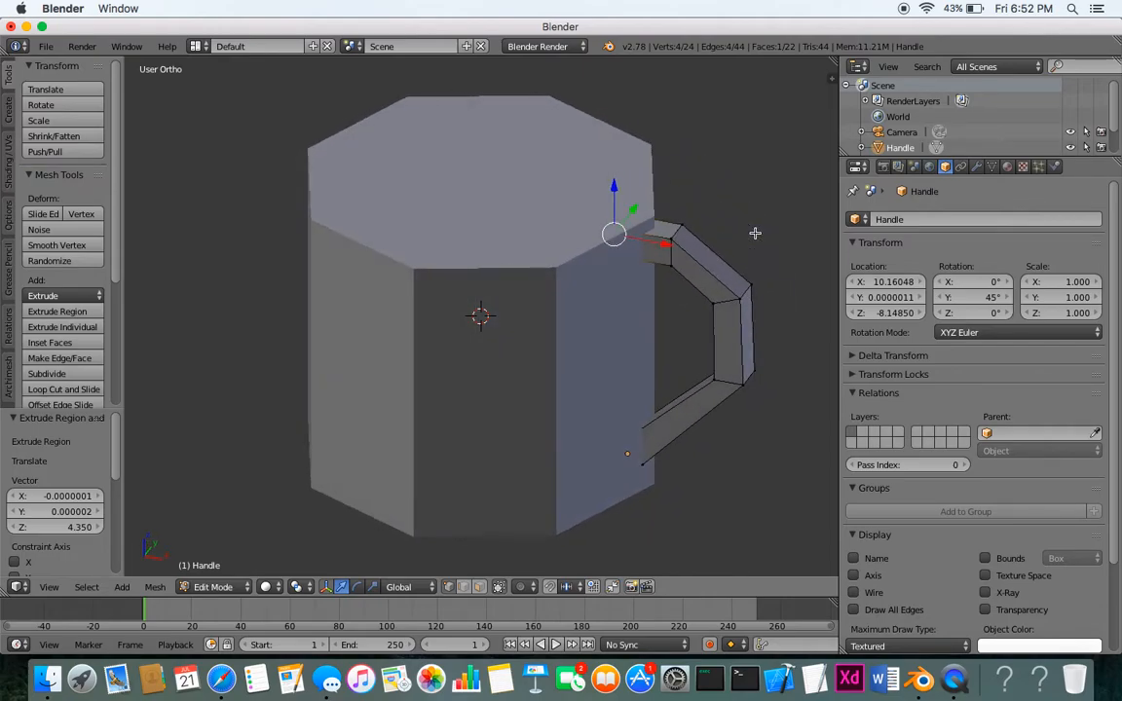
pyautogui.hscroll(-8, 755, 232)
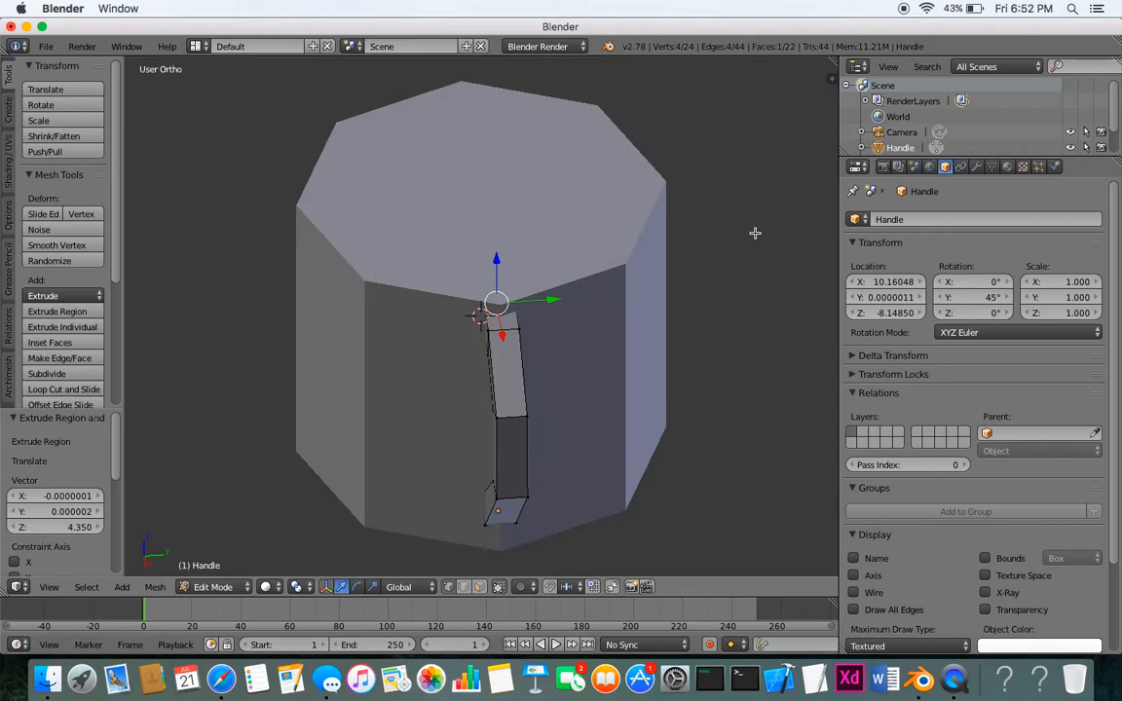
# Step: Deselect all of the handle's geometry and return to Object Mode
pyautogui.hscroll(-8, 754, 233)
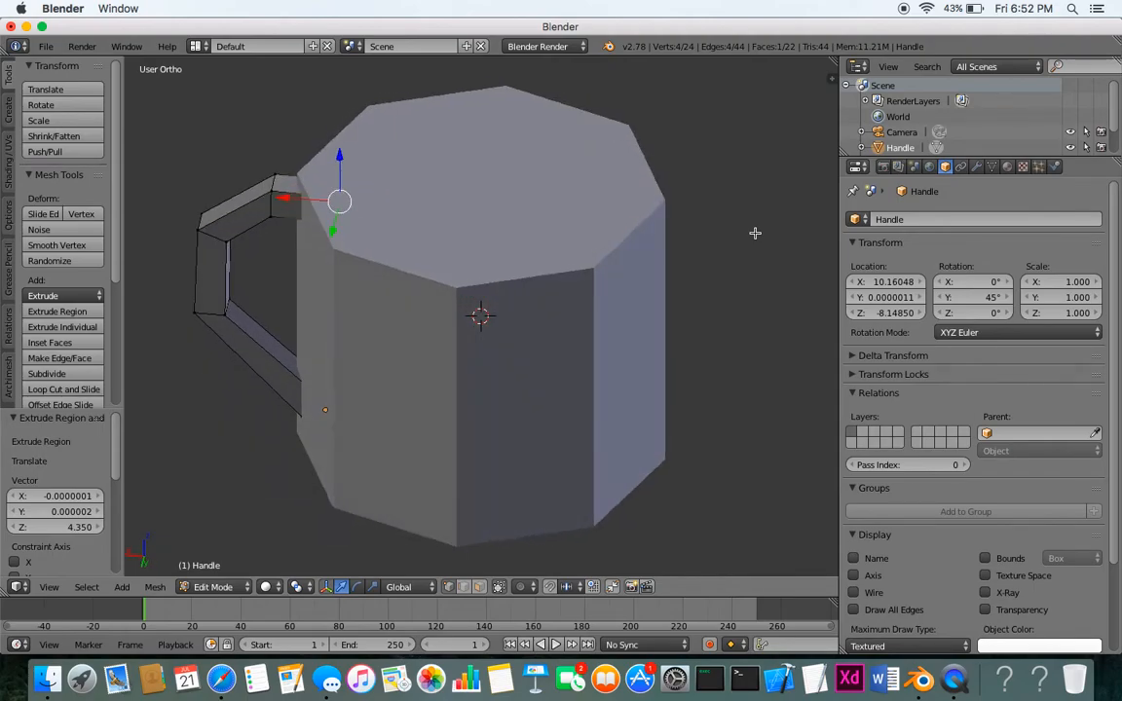
pyautogui.hscroll(-2, 754, 232)
pyautogui.hscroll(-6, 417, 333)
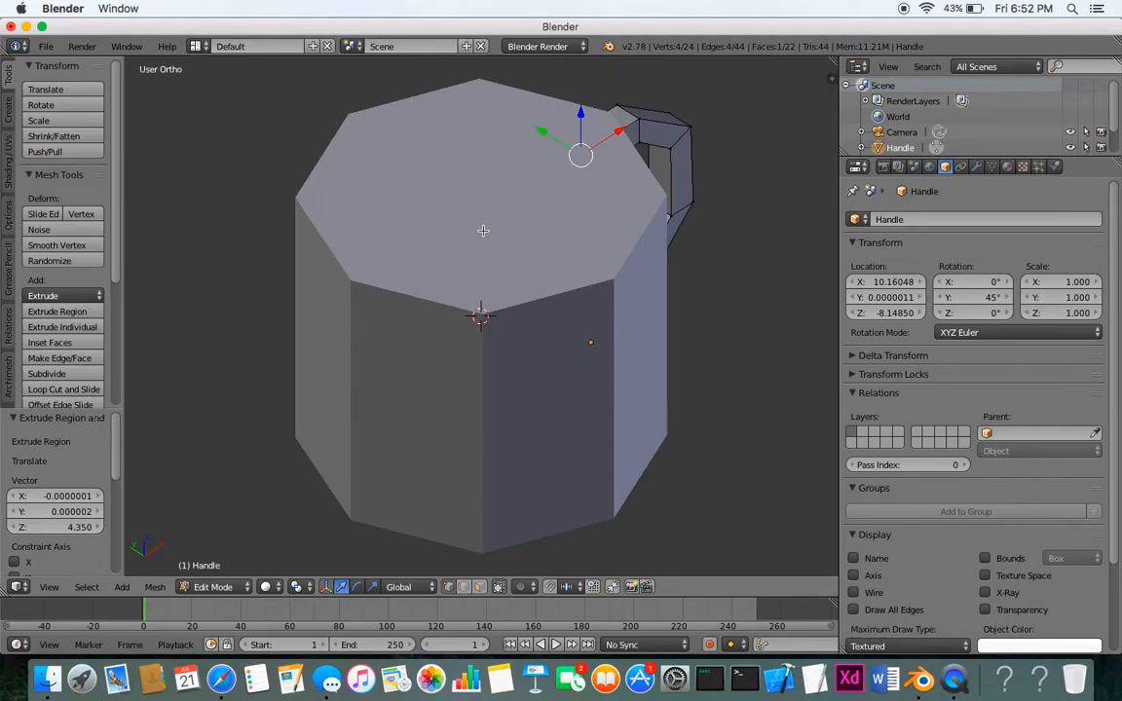
pyautogui.hscroll(15, 483, 231)
pyautogui.scroll(10, 483, 231)
pyautogui.press('a')
pyautogui.press('a')
pyautogui.press('a')
pyautogui.press('a')
pyautogui.press('a')
pyautogui.click(232, 588)
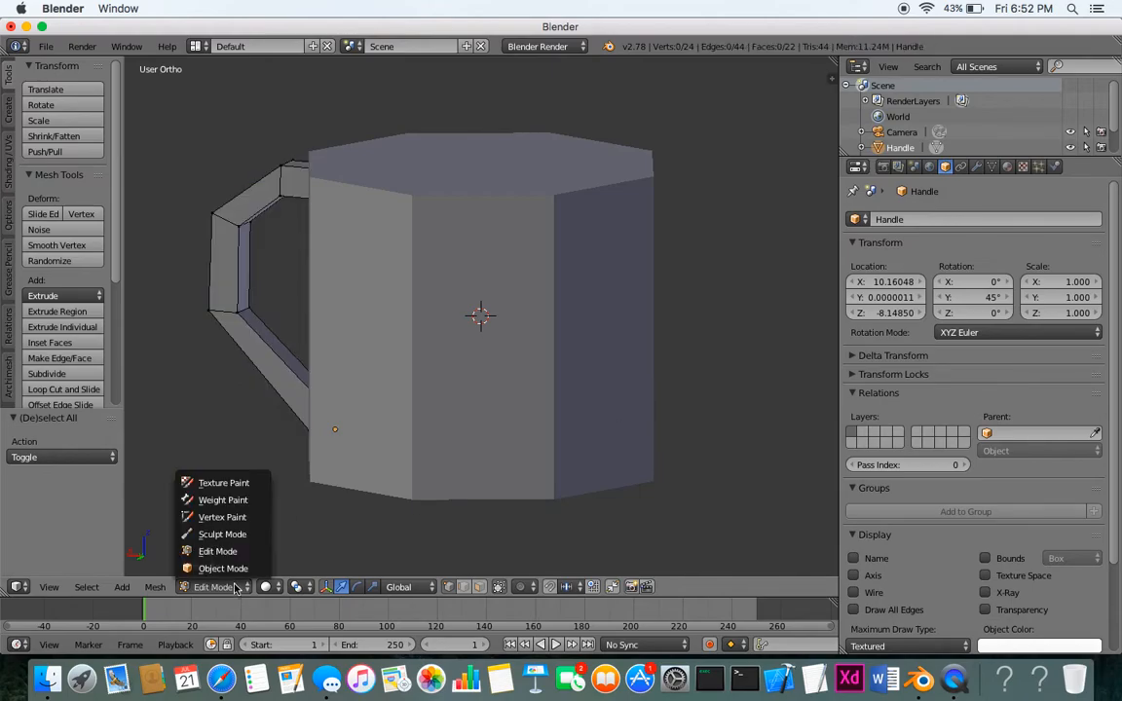
pyautogui.click(232, 569)
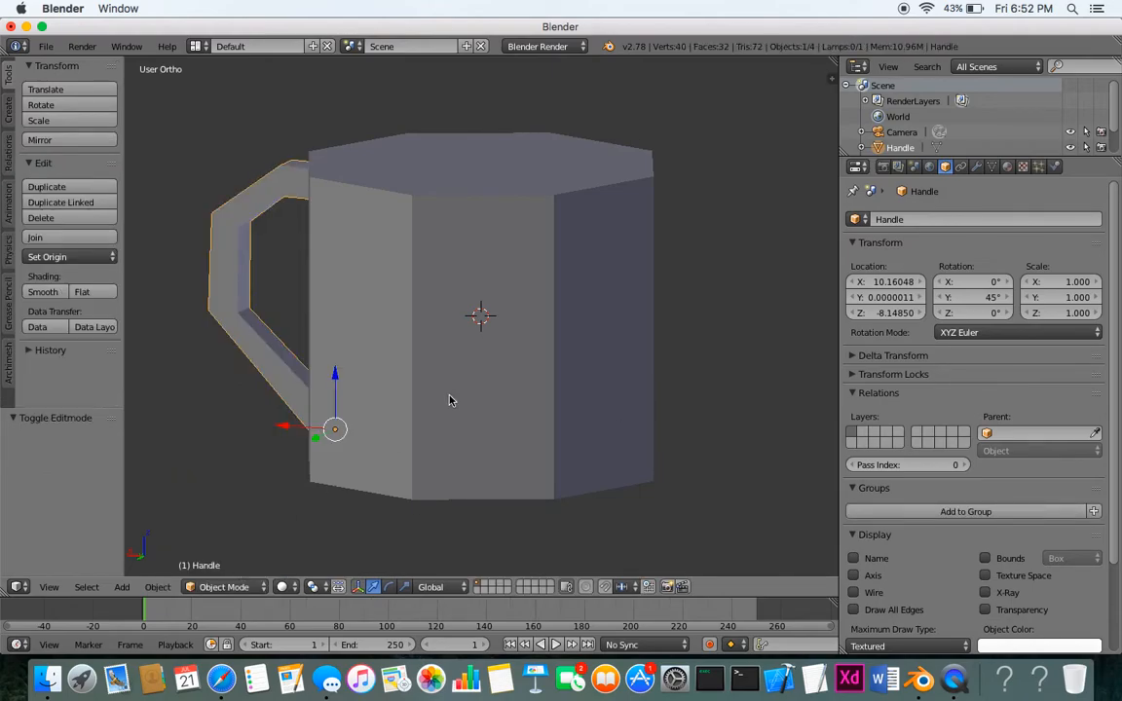
# Step: Scale the whole handle uniformly by about 1.005
pyautogui.hscroll(-5, 307, 391)
pyautogui.hscroll(-3, 306, 392)
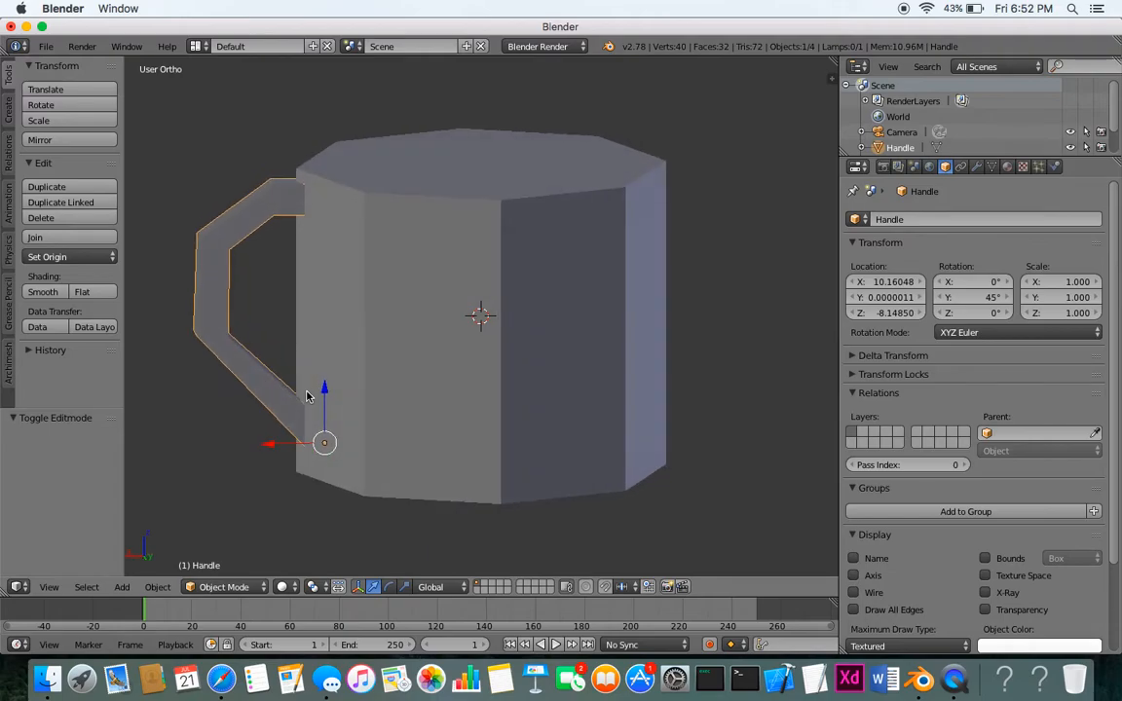
pyautogui.press('s')
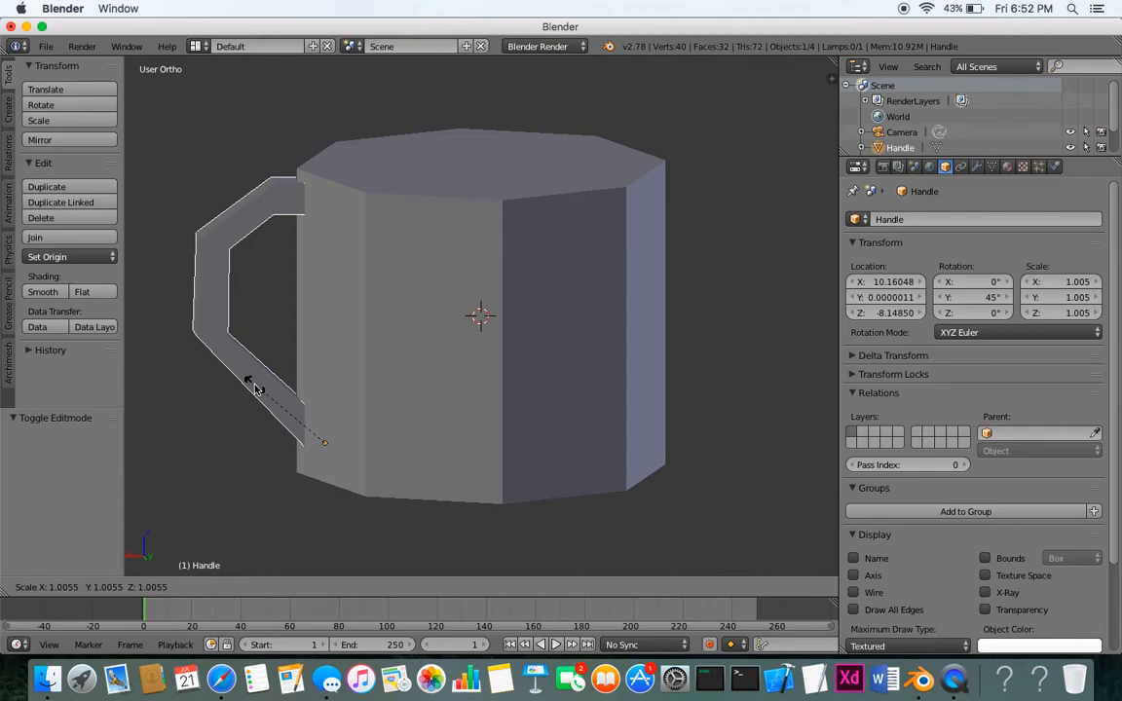
pyautogui.click(255, 390)
# Step: Examine how the scaled handle meets the mug body from several angles around the model
pyautogui.hscroll(2, 325, 443)
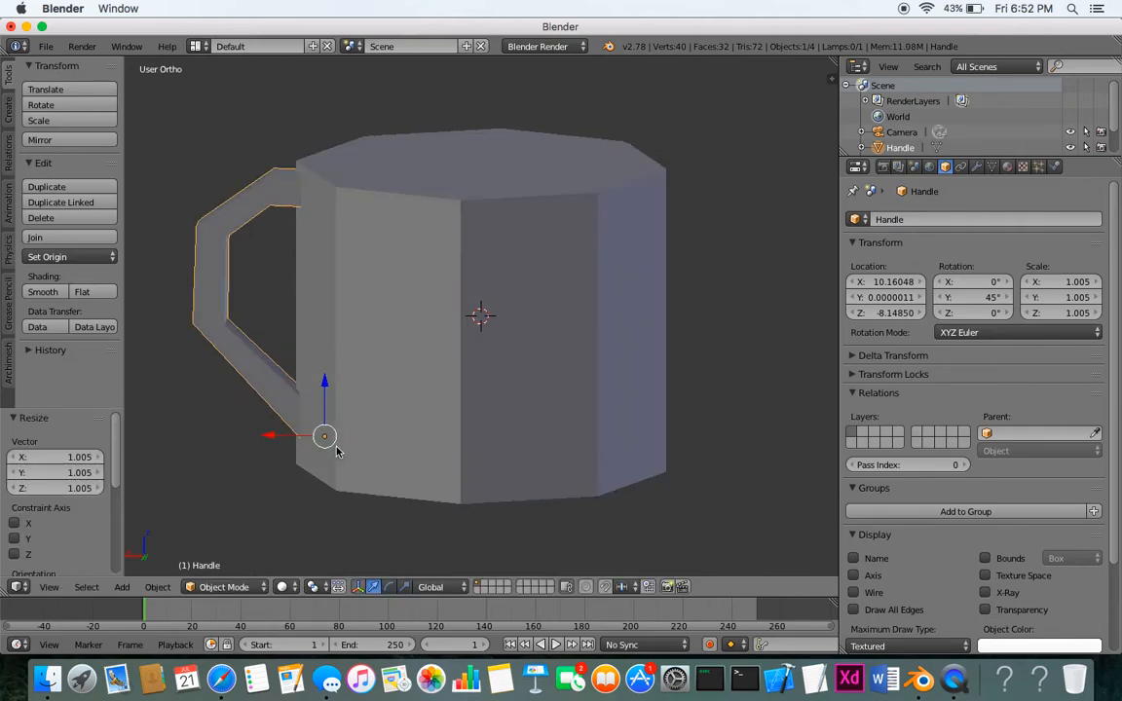
pyautogui.scroll(-2, 337, 451)
pyautogui.scroll(5, 337, 451)
pyautogui.scroll(-4, 337, 451)
pyautogui.hscroll(5, 337, 451)
pyautogui.hscroll(-4, 337, 451)
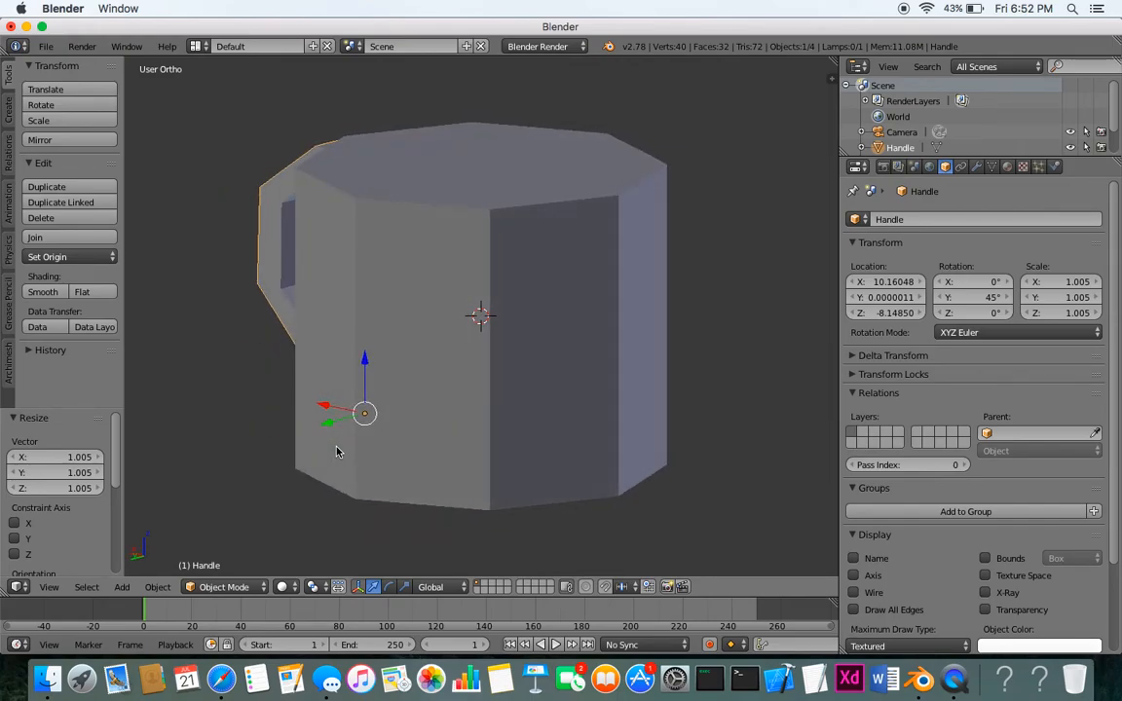
pyautogui.hscroll(-6, 337, 451)
pyautogui.hscroll(-5, 354, 452)
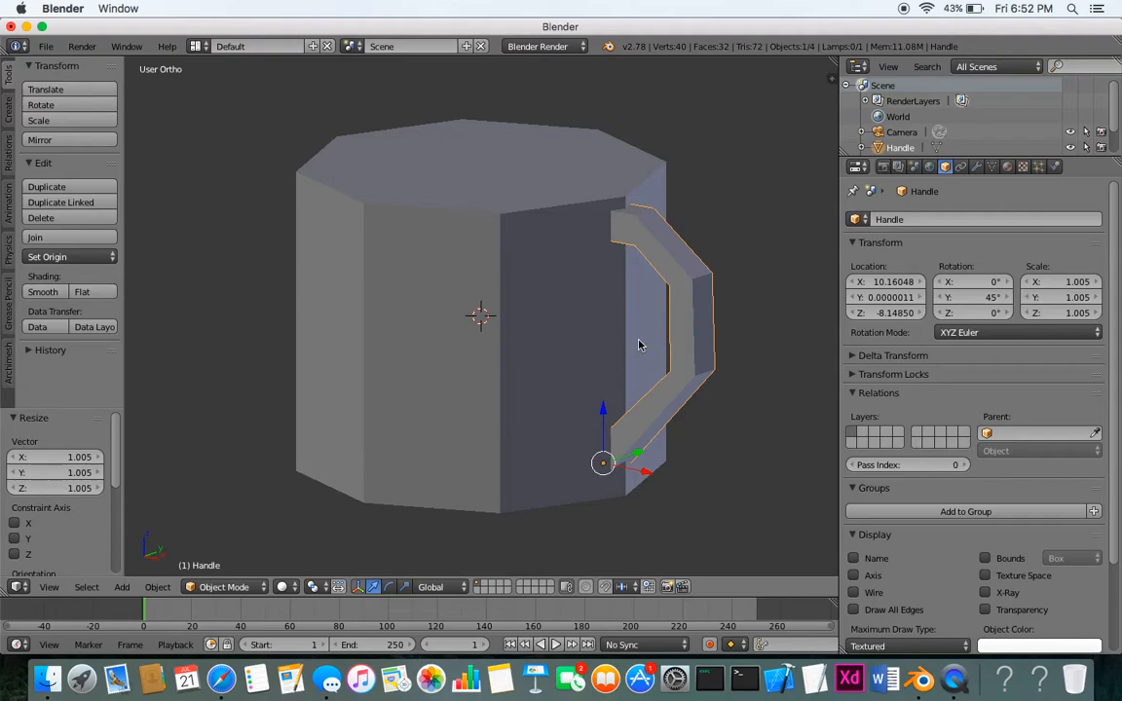
pyautogui.hscroll(-4, 696, 334)
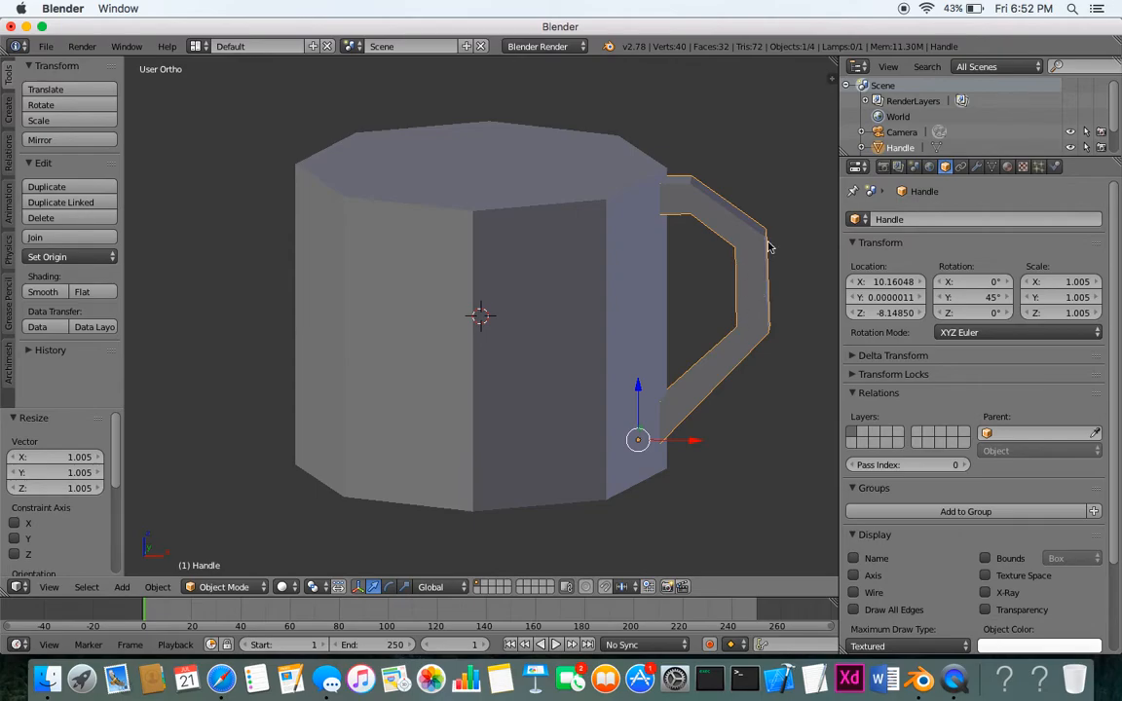
# Step: Widen the properties area and add a Subdivision Surface modifier to the handle
pyautogui.click(977, 167)
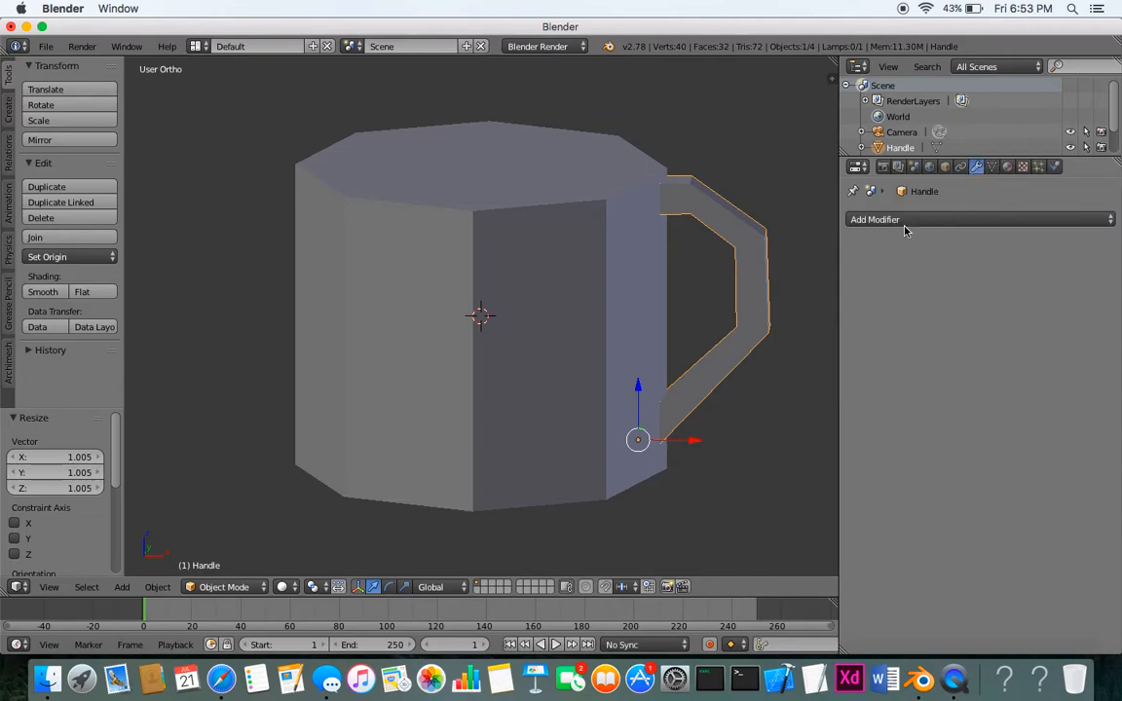
pyautogui.moveTo(842, 244); pyautogui.dragTo(812, 244)
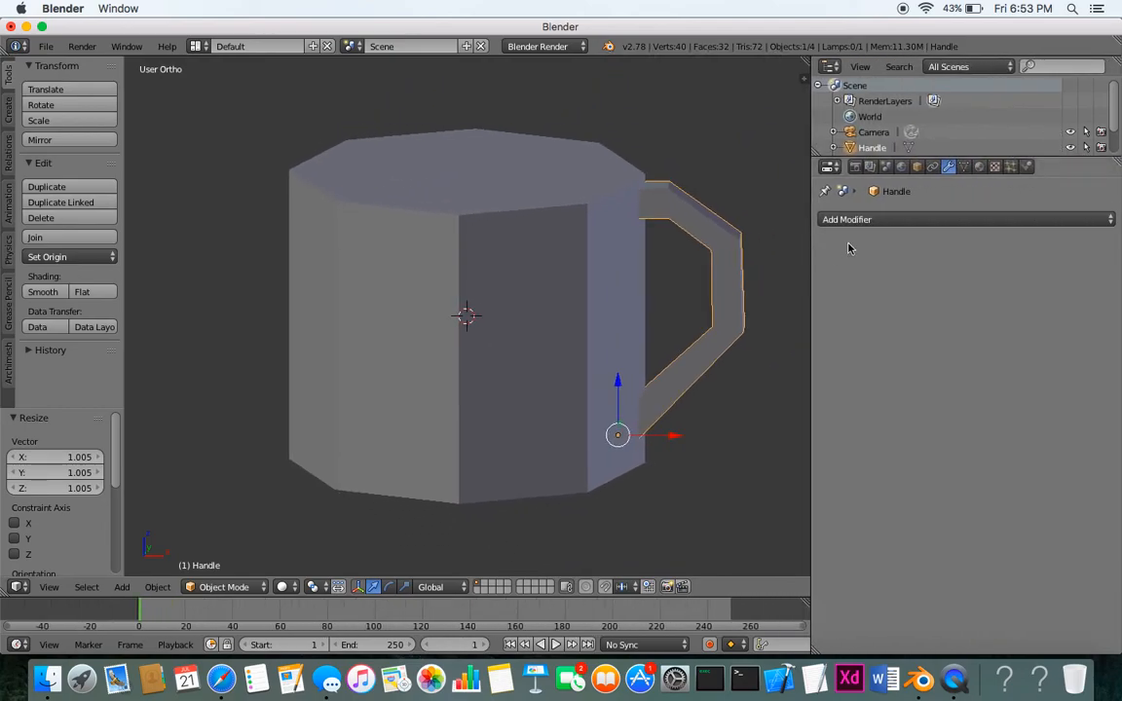
pyautogui.click(926, 220)
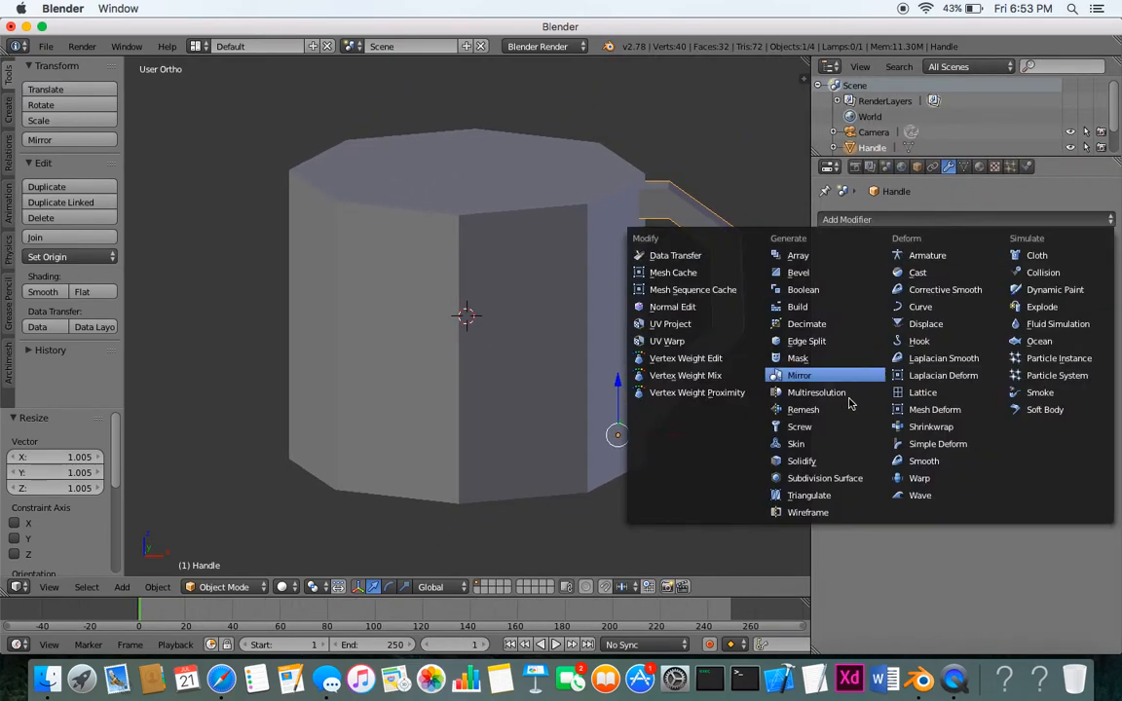
pyautogui.click(831, 479)
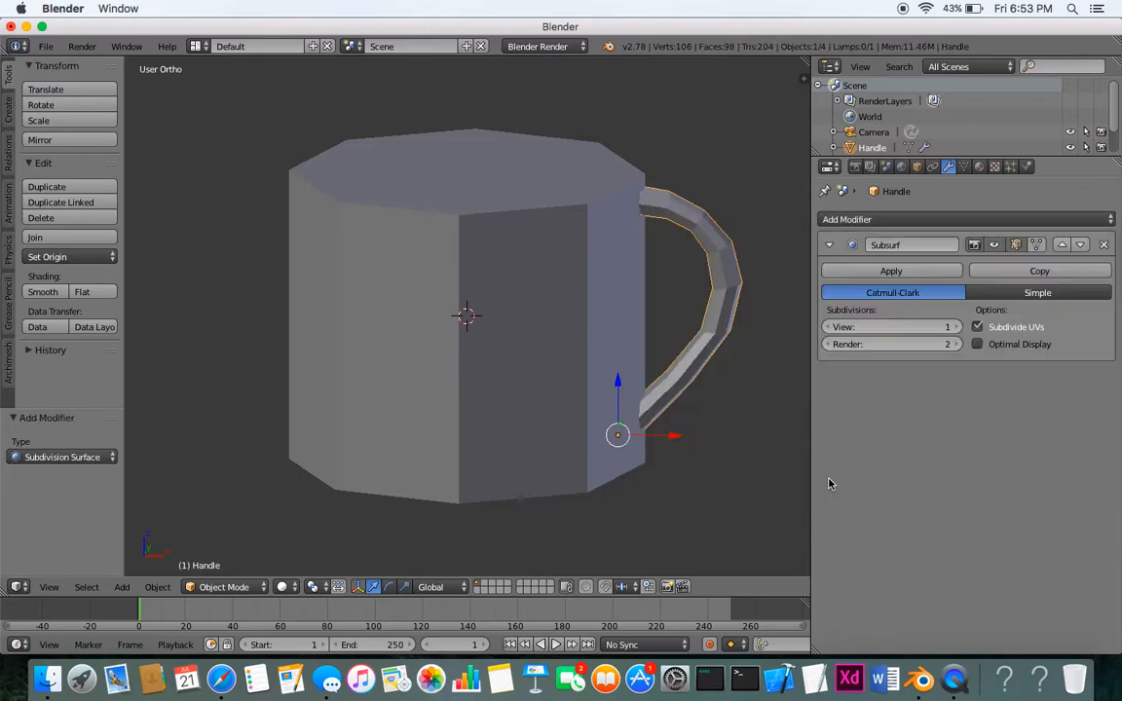
# Step: Set the handle's Subdivision Surface levels to 3 for both View and Render
pyautogui.click(957, 328)
pyautogui.click(957, 328)
pyautogui.click(958, 343)
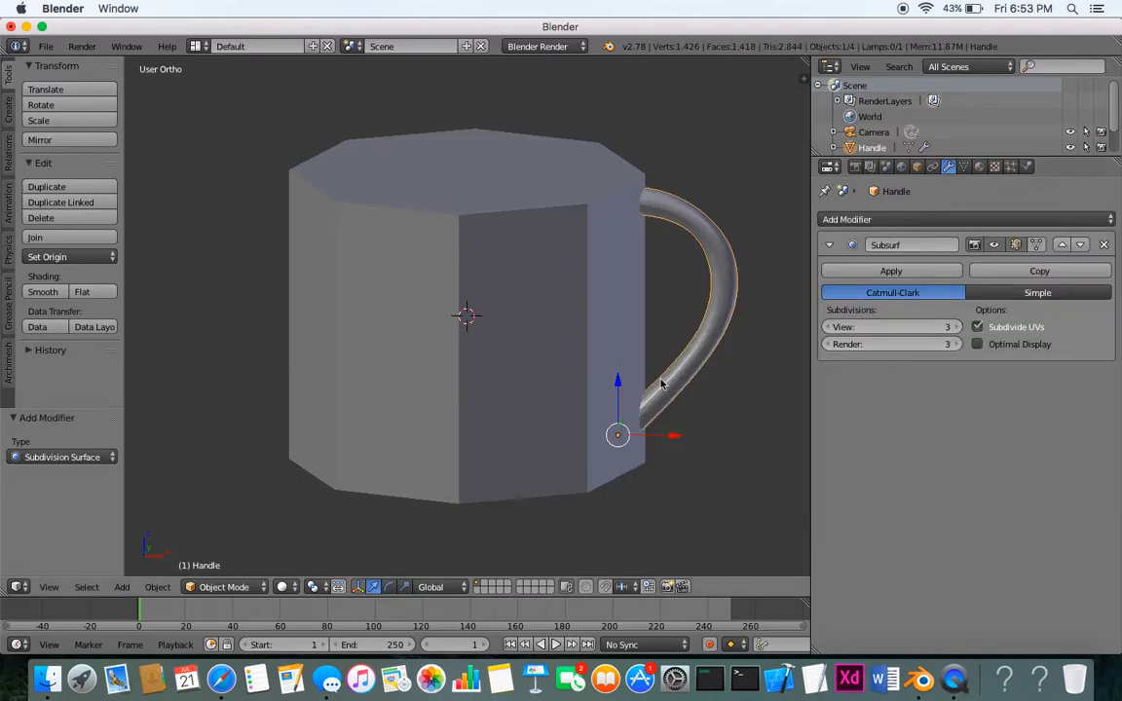
pyautogui.hscroll(-3, 661, 384)
pyautogui.hscroll(8, 660, 384)
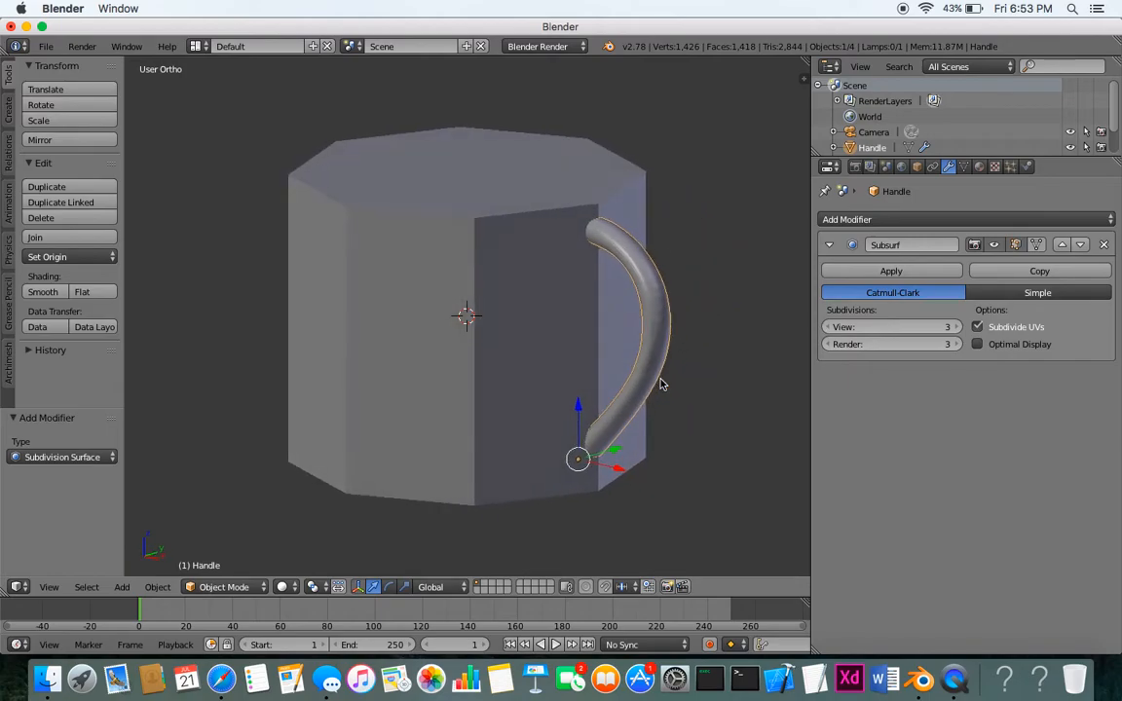
pyautogui.hscroll(15, 660, 384)
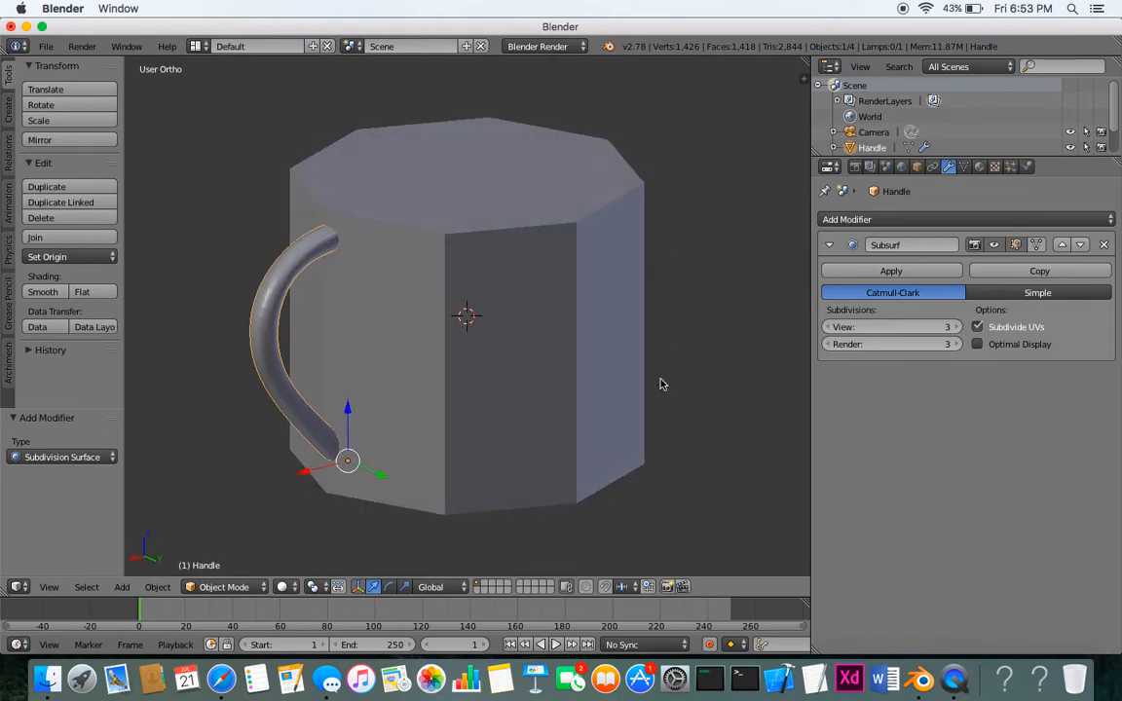
pyautogui.hscroll(-15, 178, 368)
pyautogui.hscroll(-1, 178, 368)
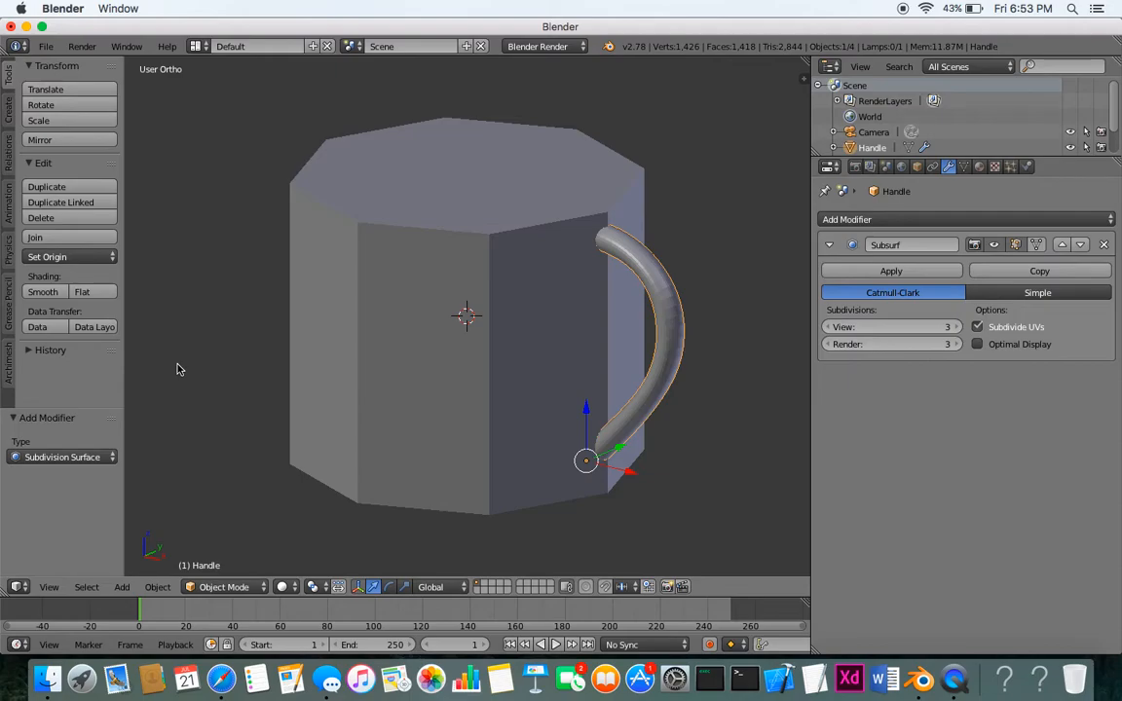
# Step: Give the mug body a new material with a light green diffuse colour
pyautogui.rightClick(435, 228)
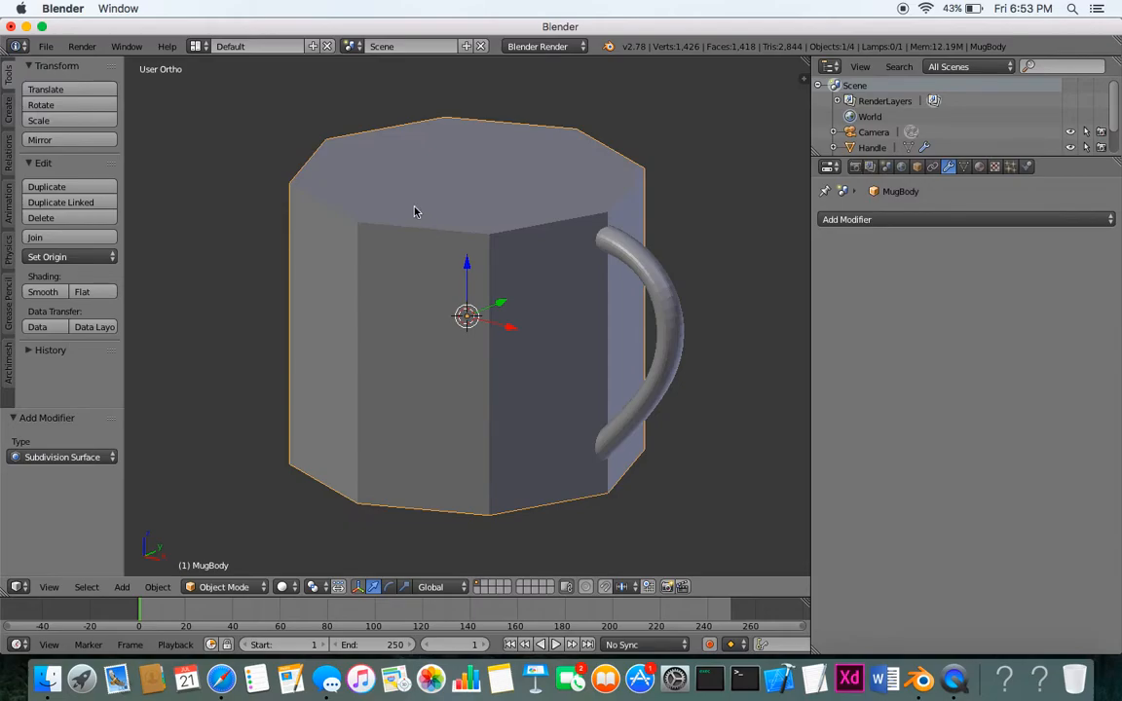
pyautogui.click(980, 167)
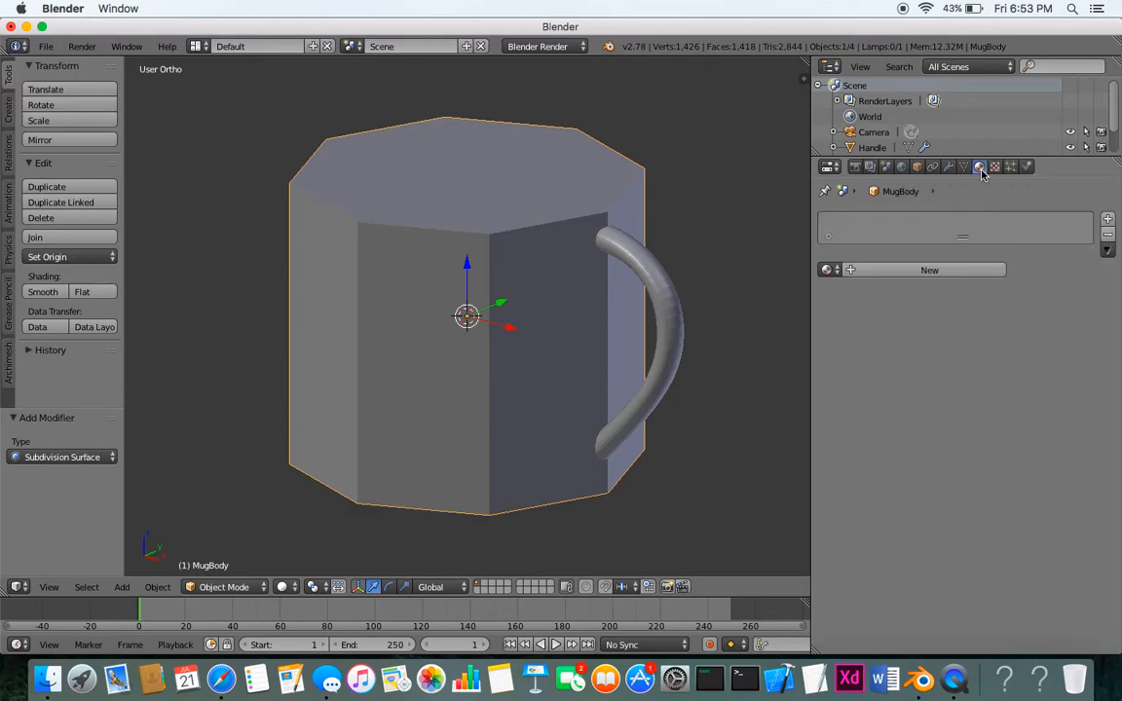
pyautogui.click(907, 271)
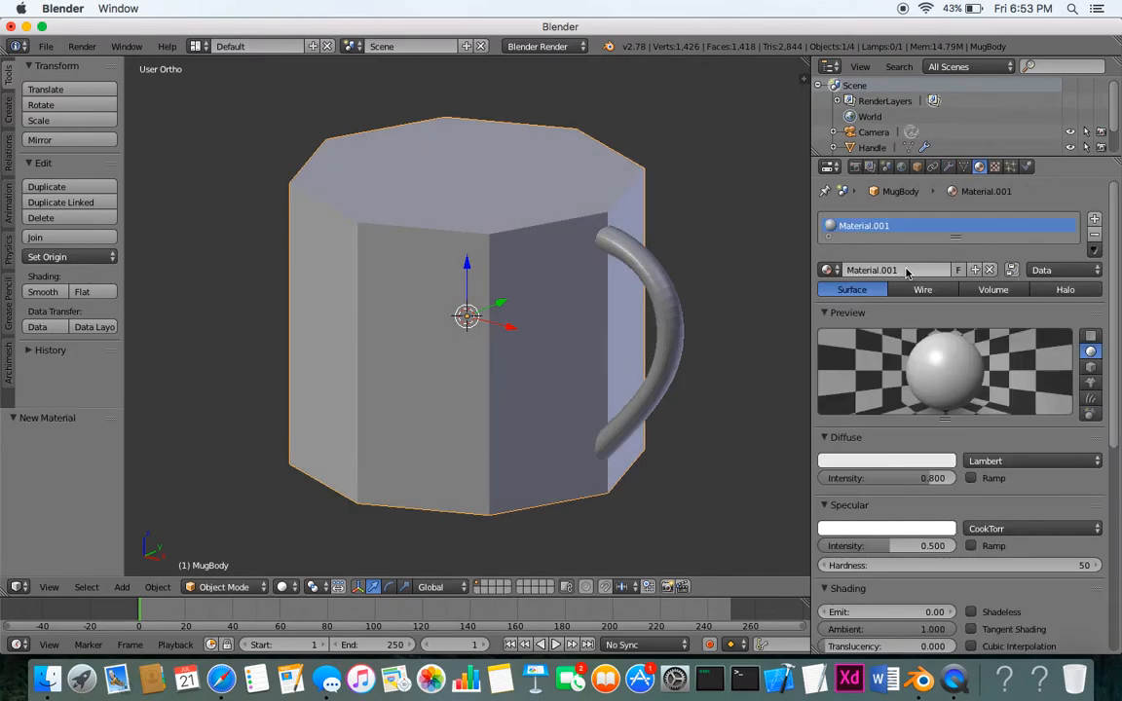
pyautogui.click(855, 463)
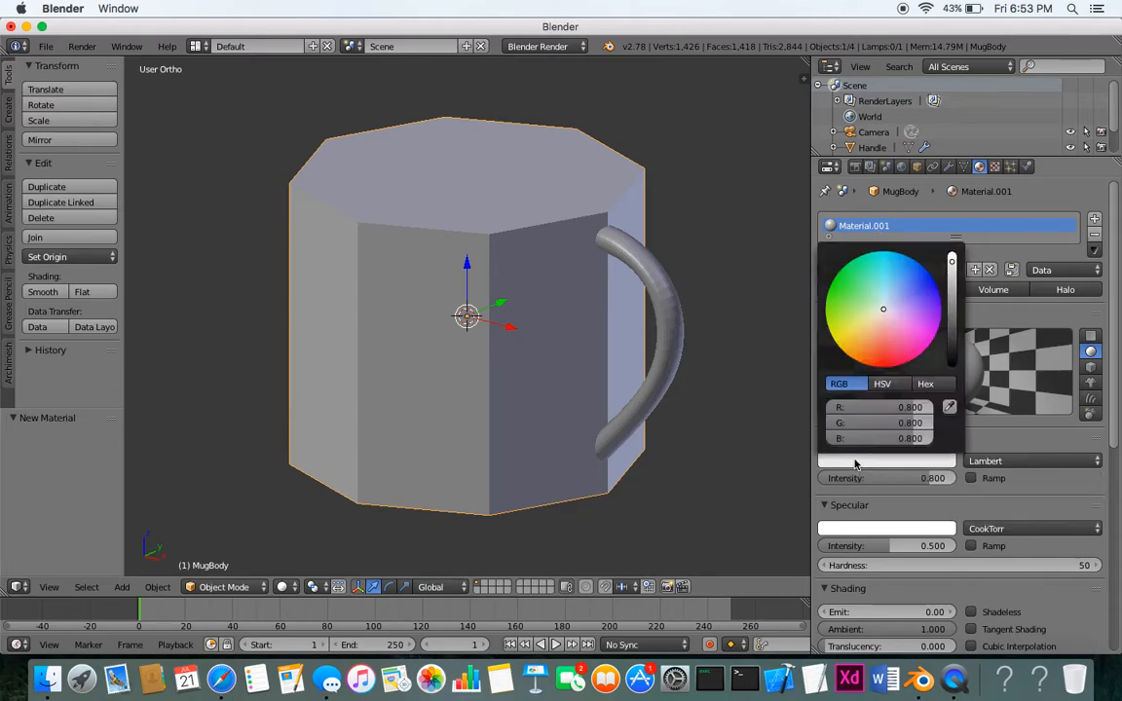
pyautogui.moveTo(886, 297)
pyautogui.mouseDown()
pyautogui.moveTo(893, 288)
pyautogui.moveTo(865, 297)
pyautogui.mouseUp()
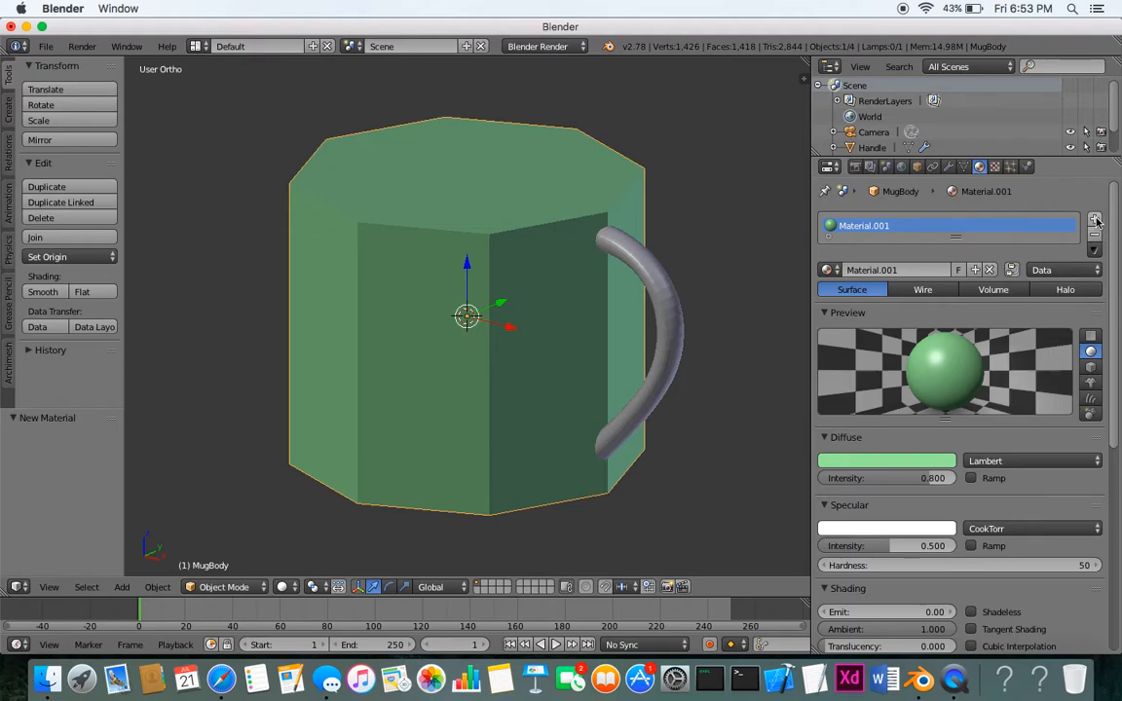
# Step: Create a new material for the handle and add a second material slot that uses the same Material.002
pyautogui.rightClick(670, 341)
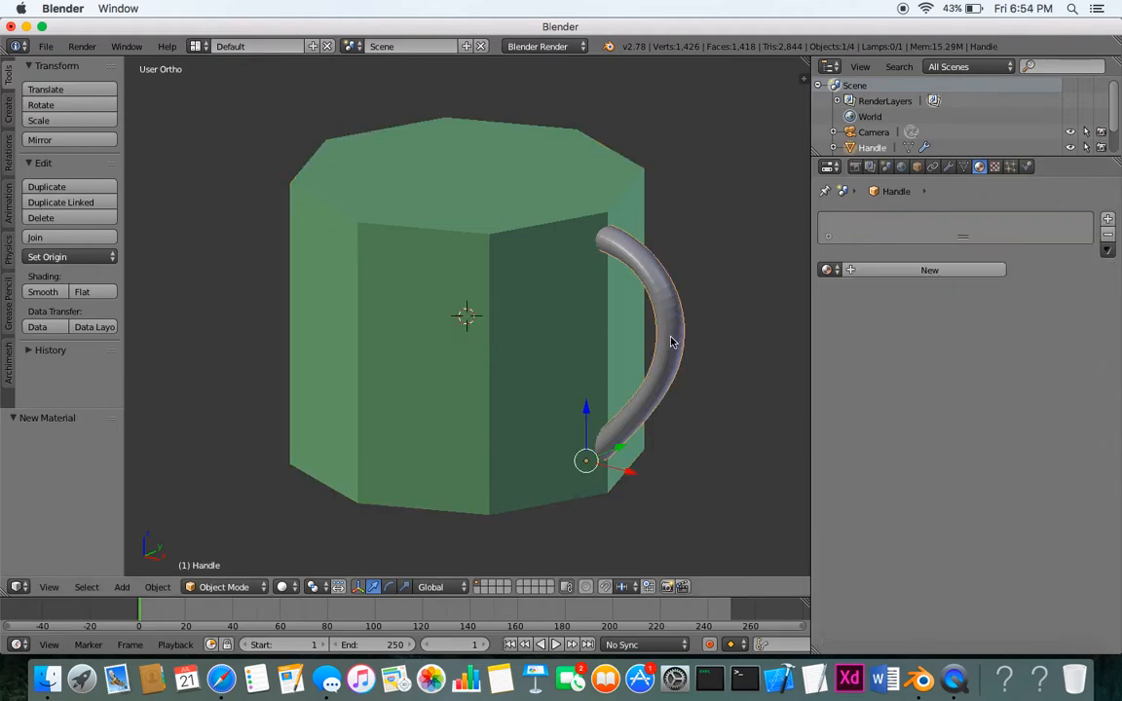
pyautogui.click(901, 271)
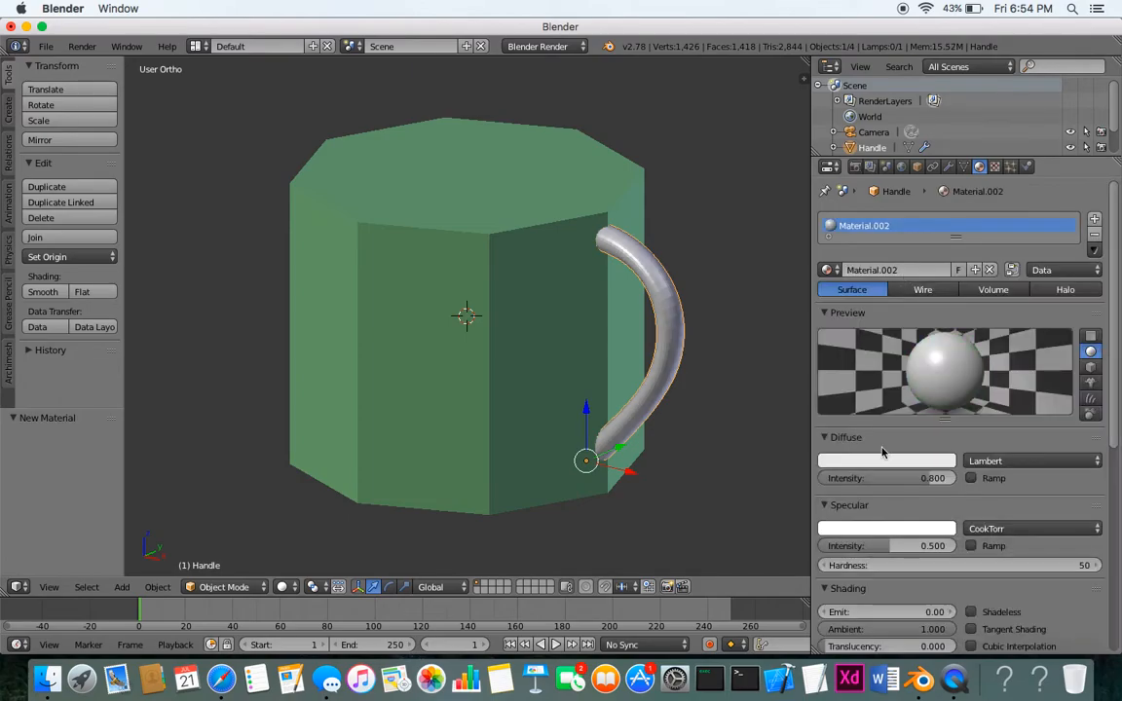
pyautogui.click(1099, 220)
pyautogui.click(827, 306)
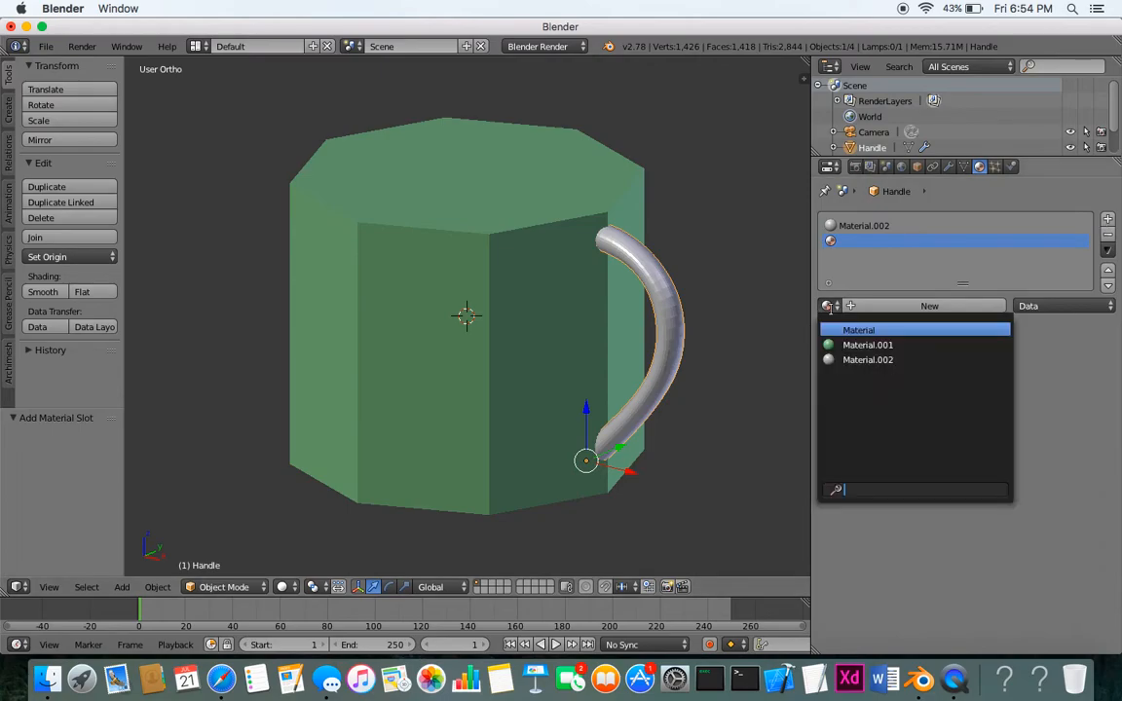
pyautogui.click(850, 359)
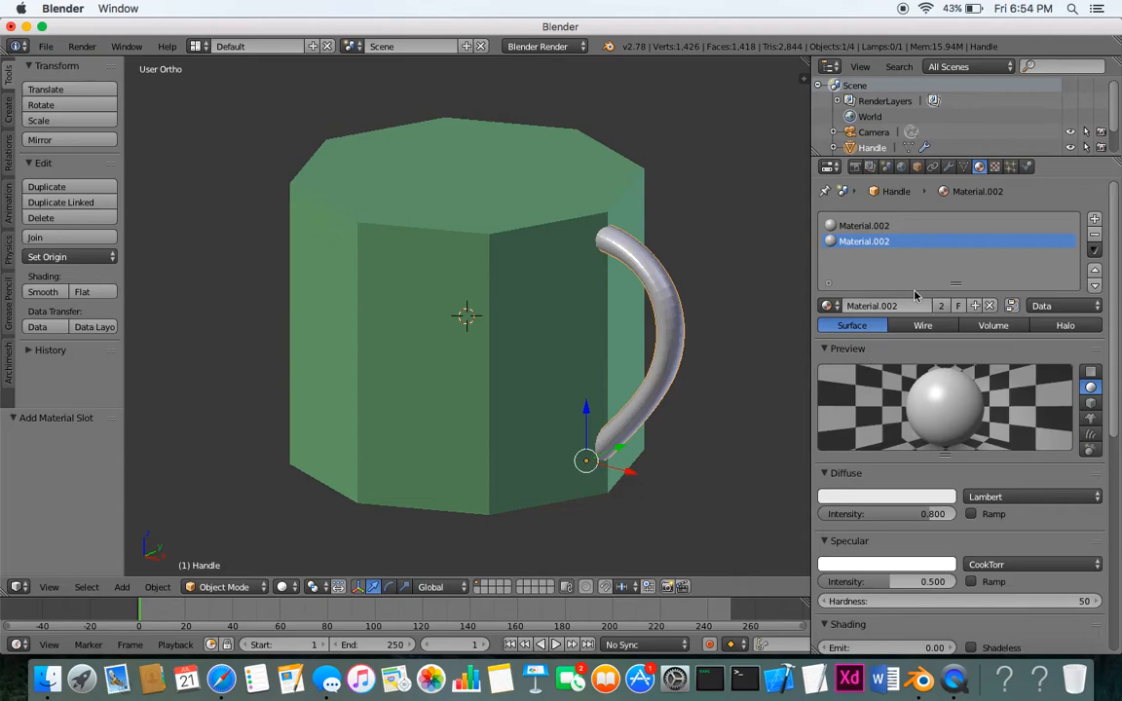
# Step: Set the handle material's diffuse colour to blue
pyautogui.click(880, 498)
pyautogui.moveTo(896, 357); pyautogui.dragTo(916, 331)
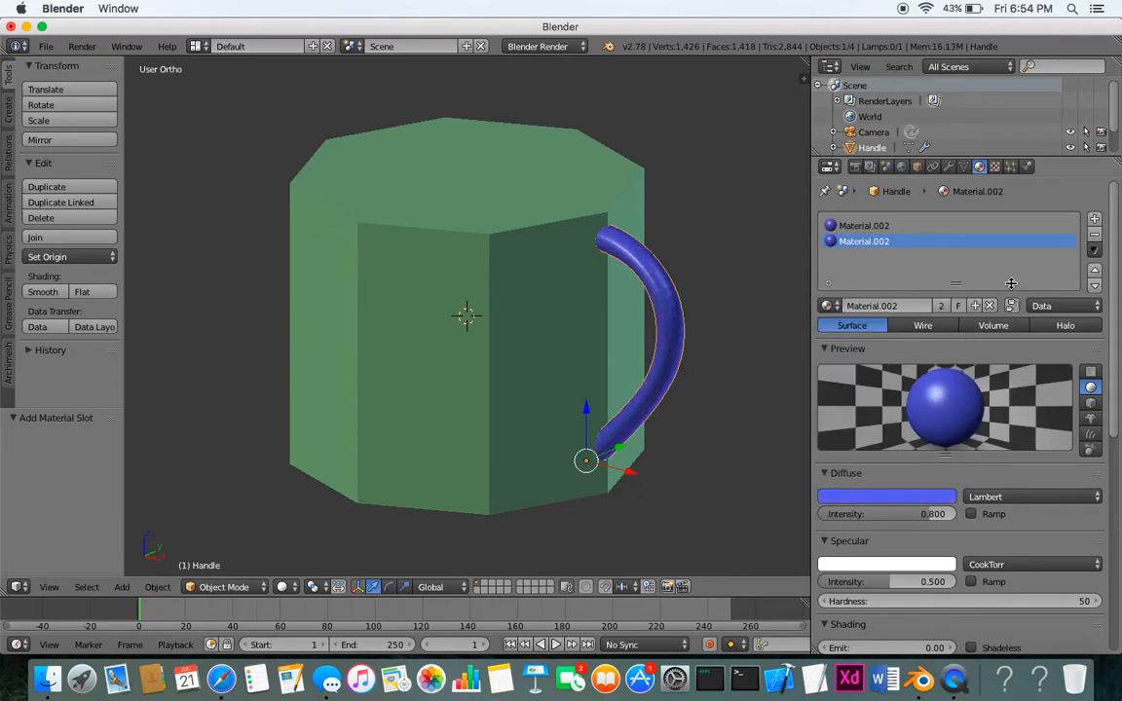
pyautogui.hscroll(5, 664, 376)
pyautogui.hscroll(10, 662, 376)
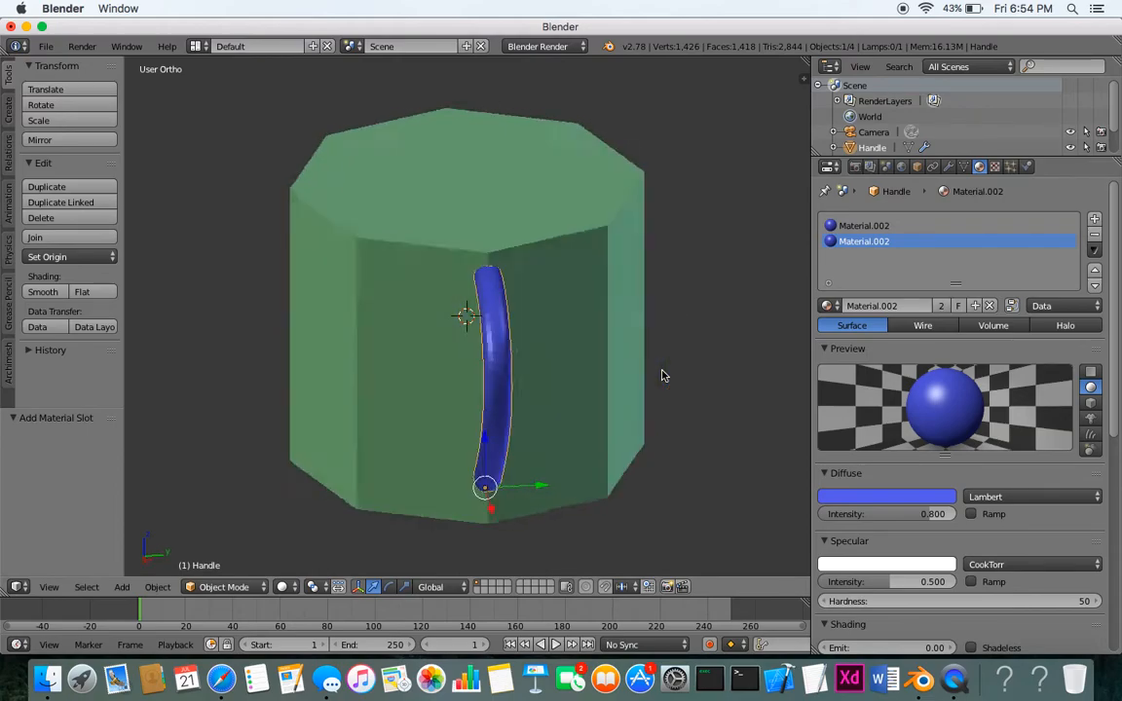
# Step: Change the handle material's diffuse colour to orange, about R 0.800, G 0.374, B 0.127
pyautogui.click(901, 503)
pyautogui.moveTo(901, 375); pyautogui.dragTo(867, 371)
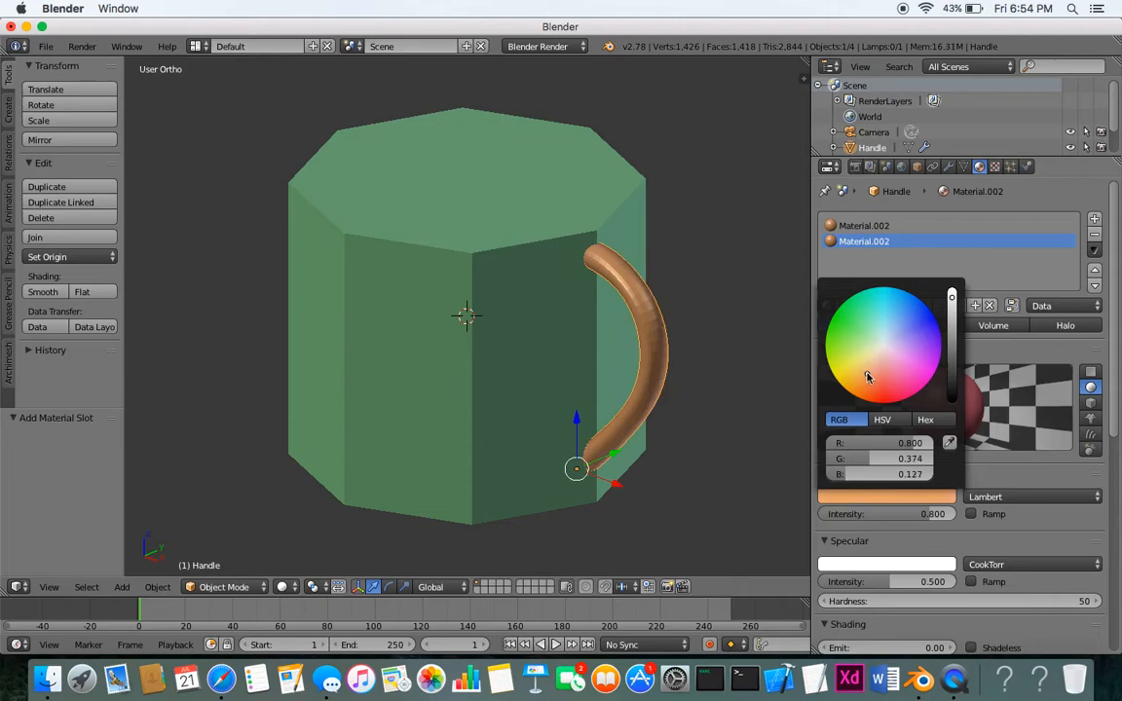
pyautogui.hscroll(5, 697, 409)
pyautogui.hscroll(5, 696, 410)
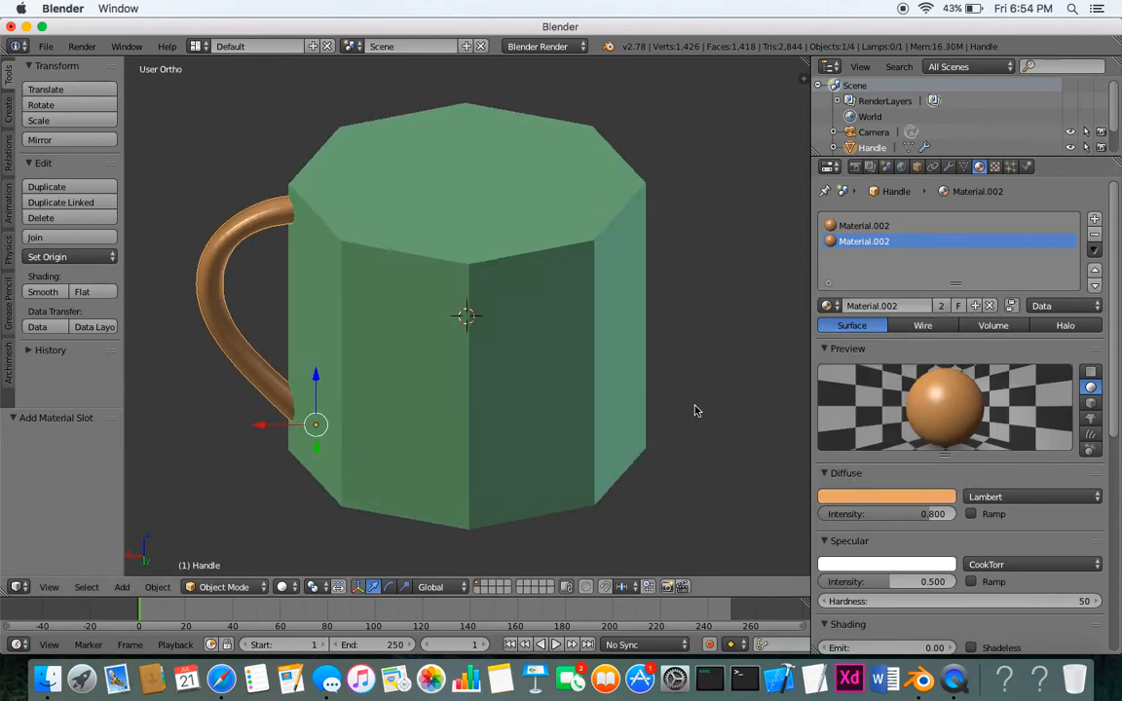
pyautogui.scroll(-3, 696, 410)
pyautogui.scroll(-1, 696, 410)
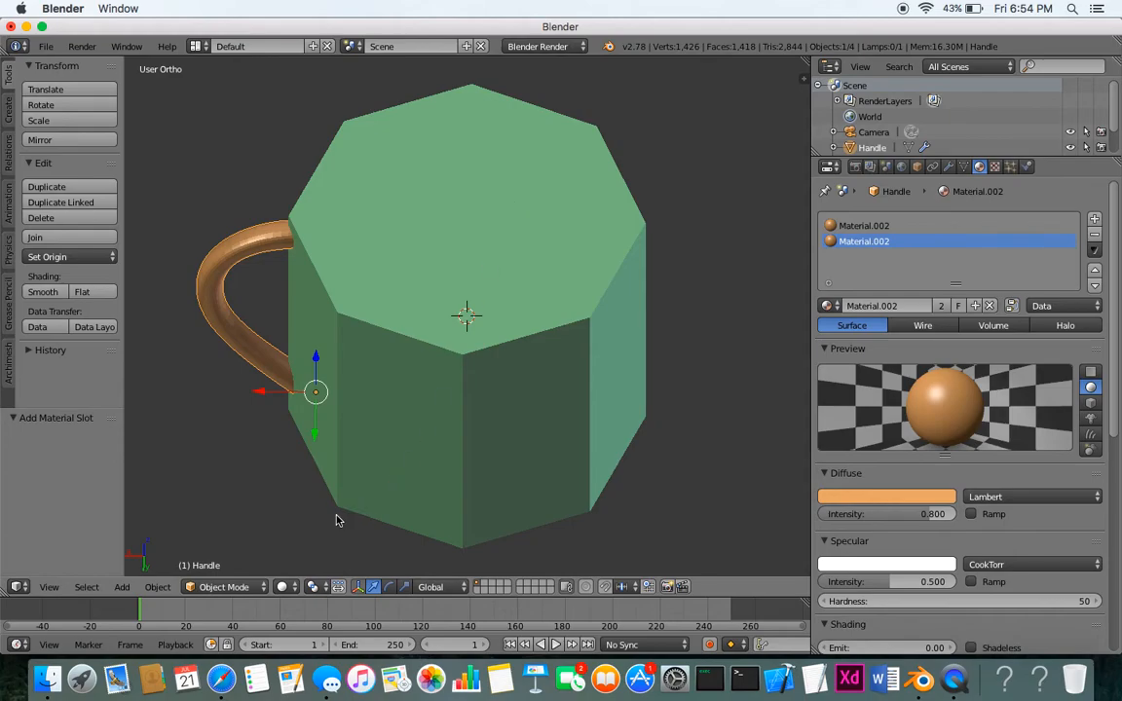
# Step: Put the handle in Edit Mode and switch to face selection
pyautogui.click(237, 590)
pyautogui.click(224, 495)
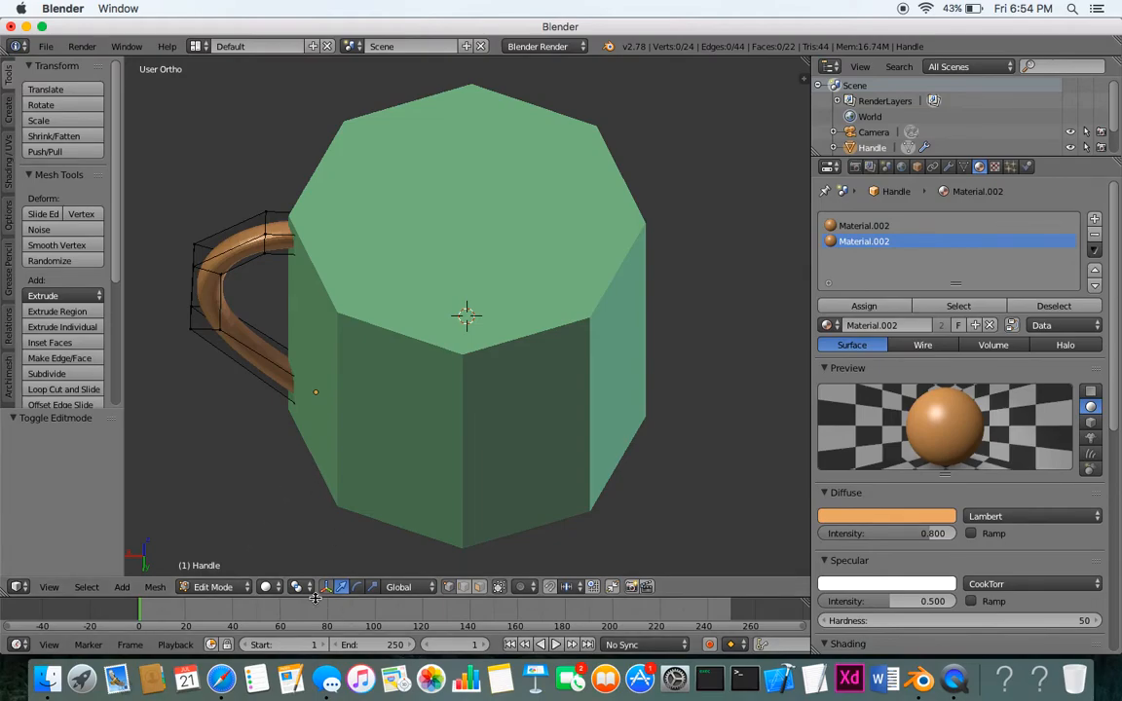
pyautogui.click(479, 588)
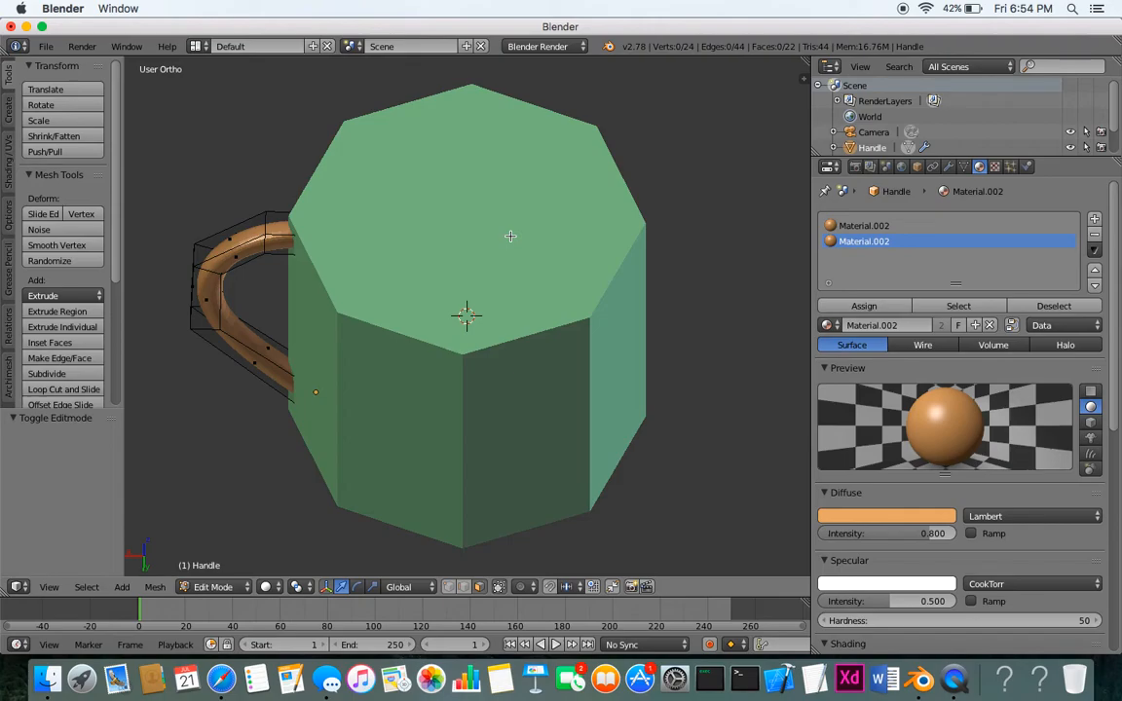
pyautogui.click(704, 375)
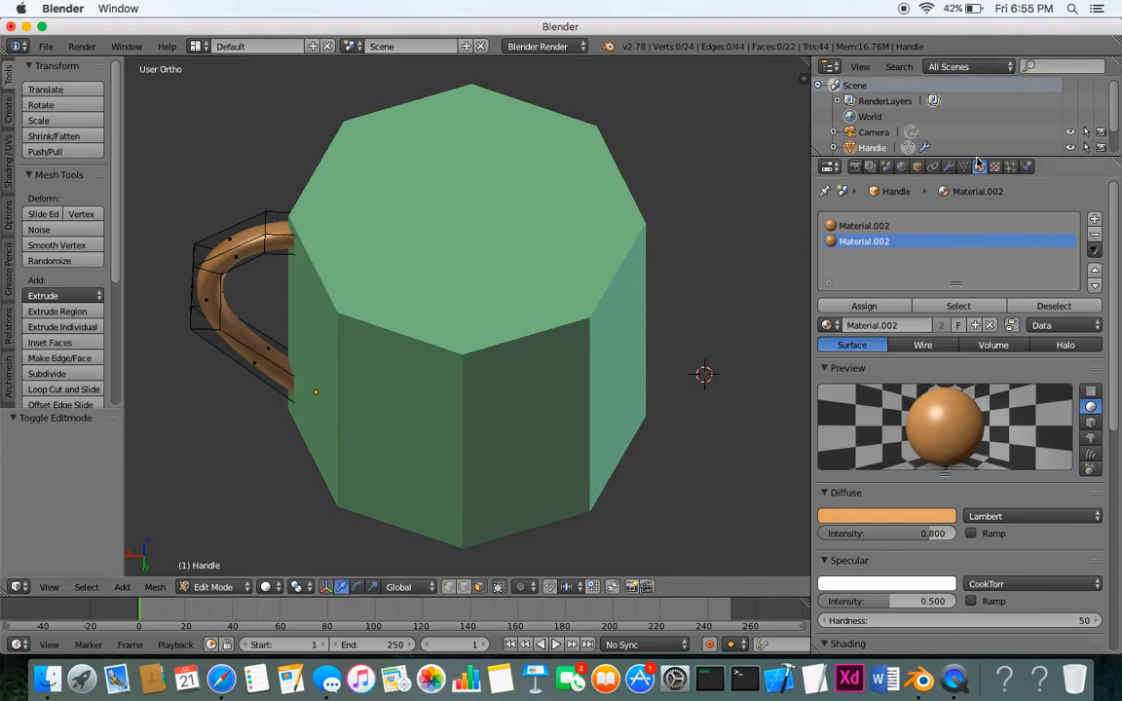
# Step: Enlarge the outliner area so all scene objects are listed, and select MugBody in Object Mode
pyautogui.moveTo(977, 156); pyautogui.dragTo(977, 241)
pyautogui.click(877, 179)
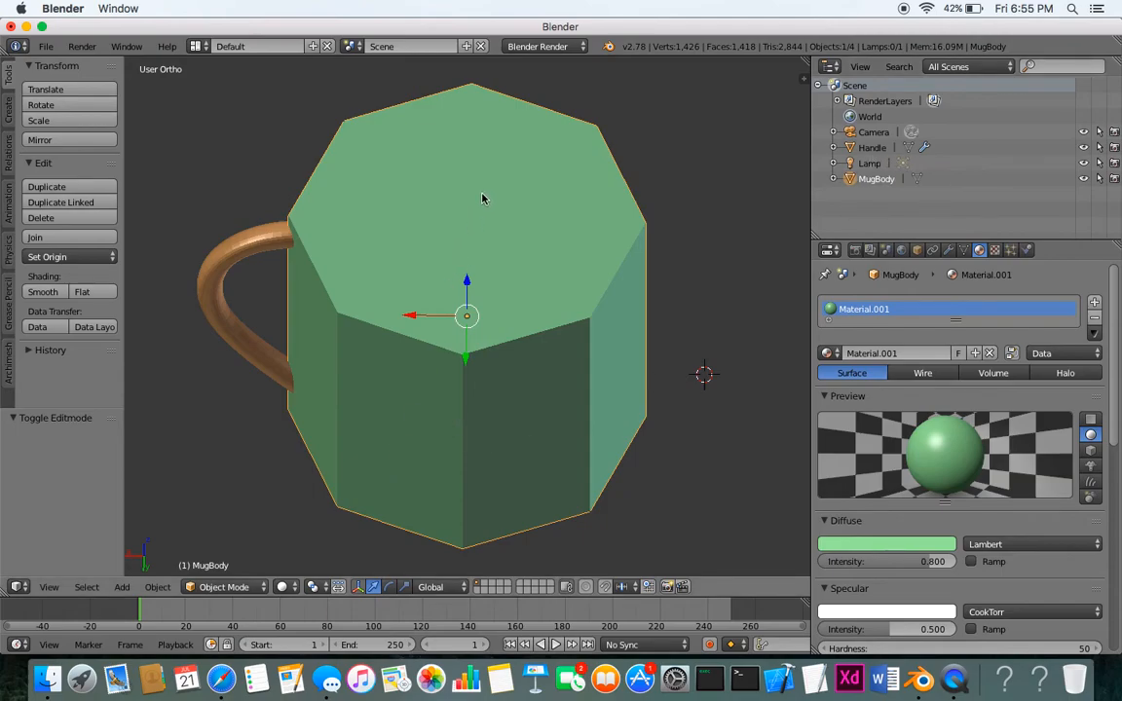
pyautogui.doubleClick(863, 149)
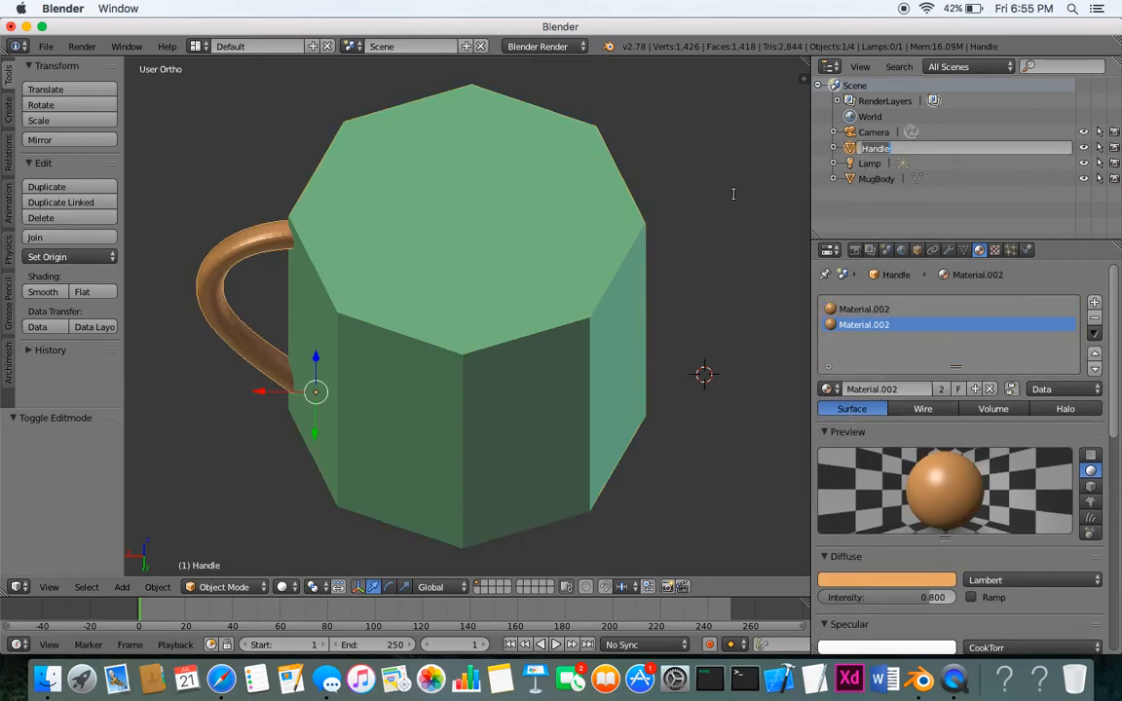
pyautogui.doubleClick(889, 179)
pyautogui.press('Return')
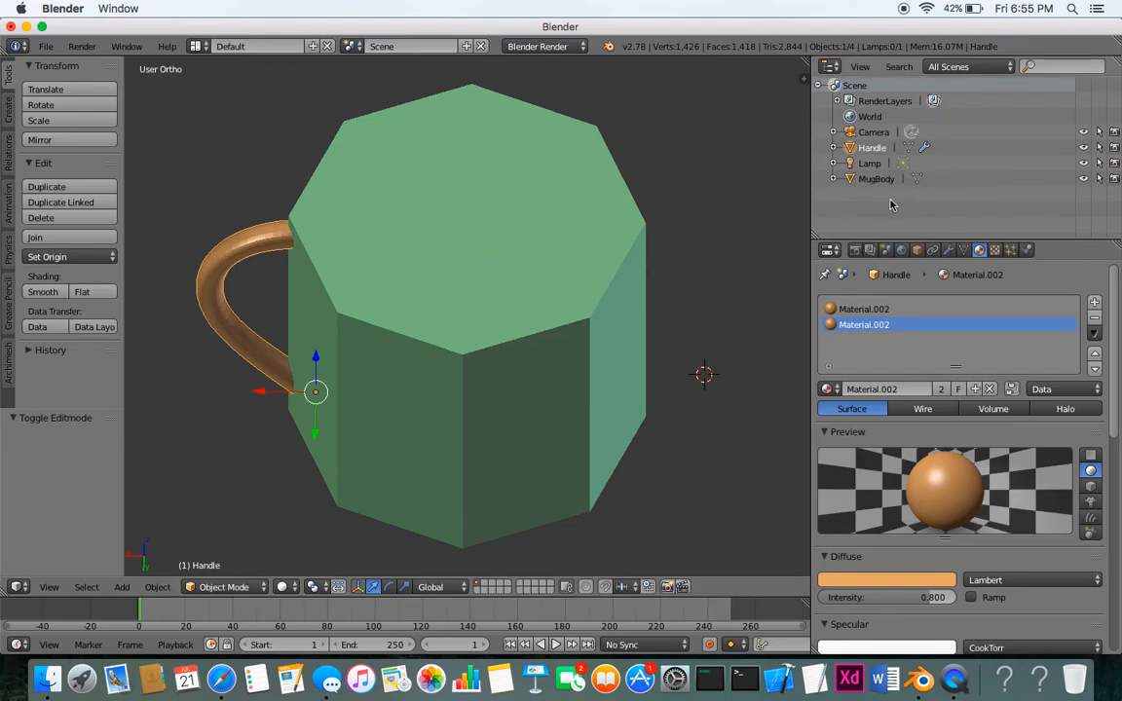
# Step: Select the MugBody object and put it in Edit Mode
pyautogui.click(877, 180)
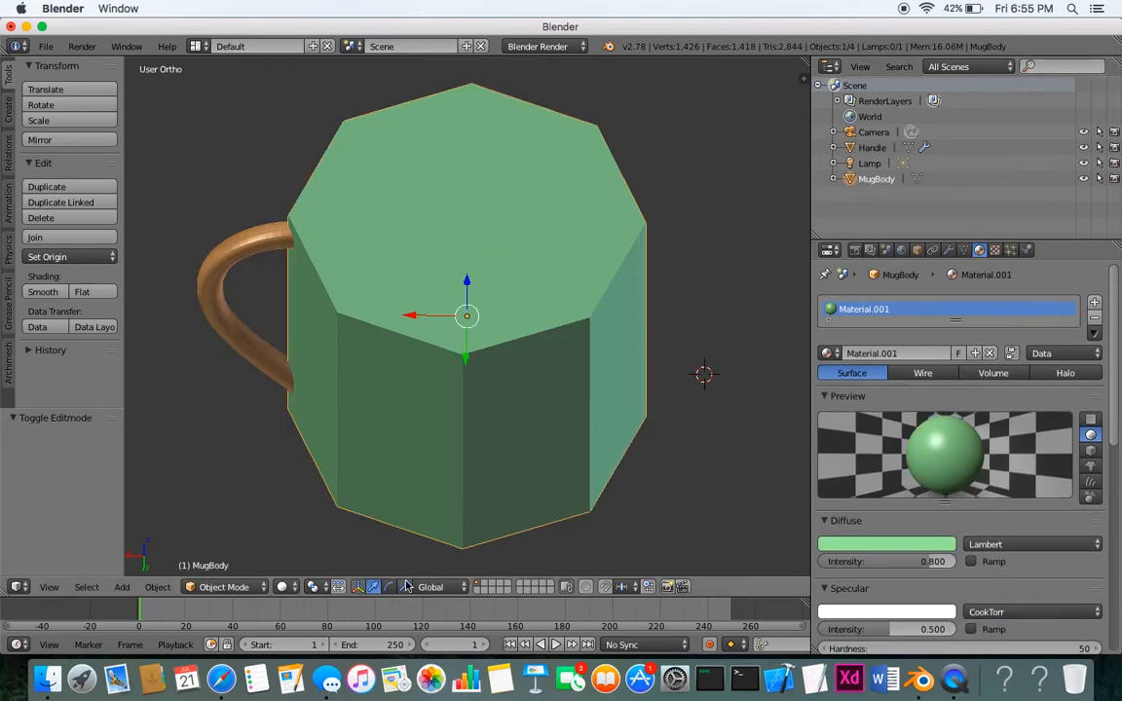
pyautogui.click(224, 586)
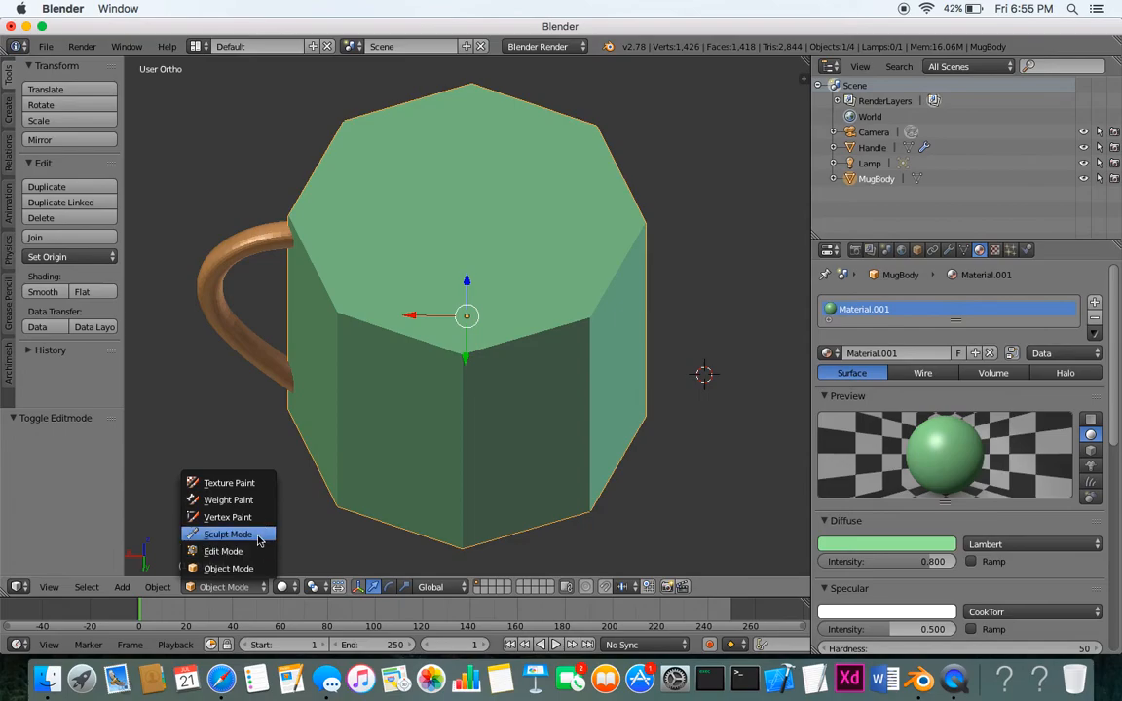
pyautogui.click(248, 553)
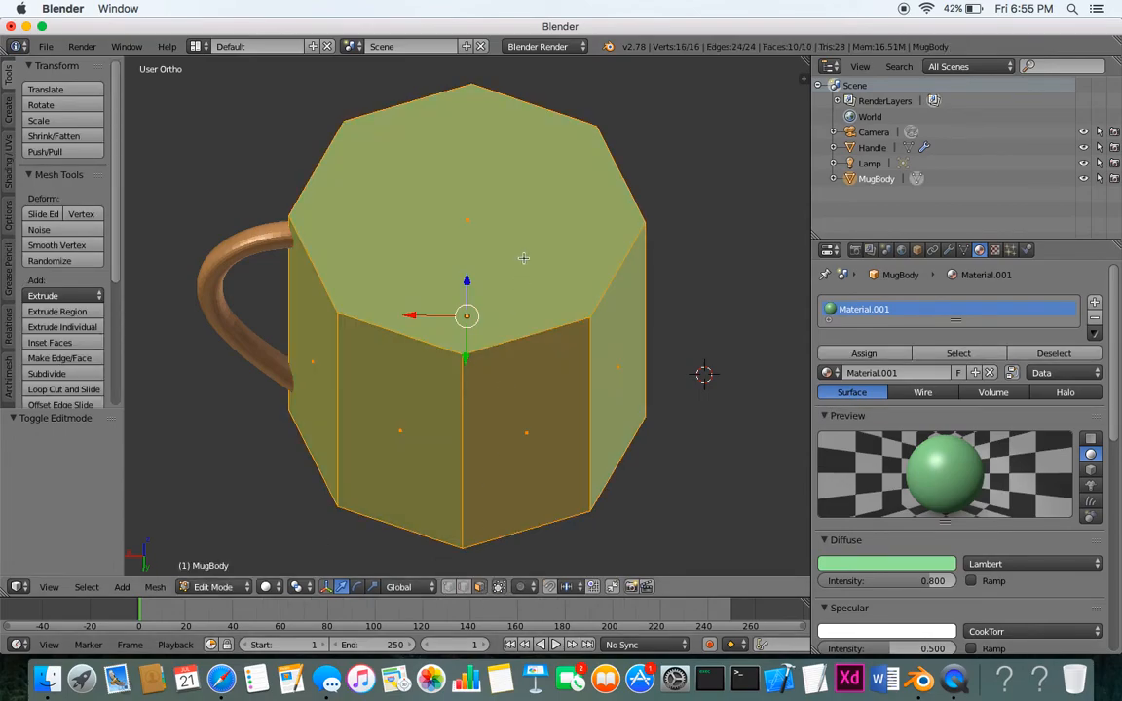
pyautogui.scroll(3, 524, 258)
pyautogui.scroll(-5, 524, 259)
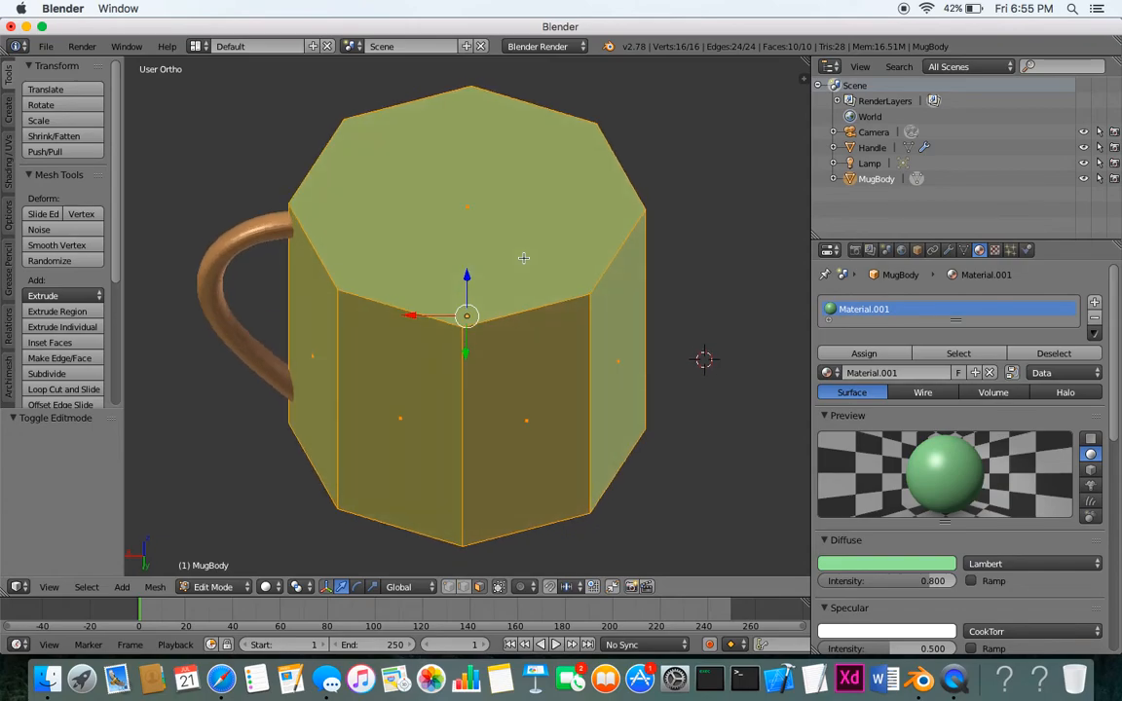
pyautogui.scroll(3, 524, 258)
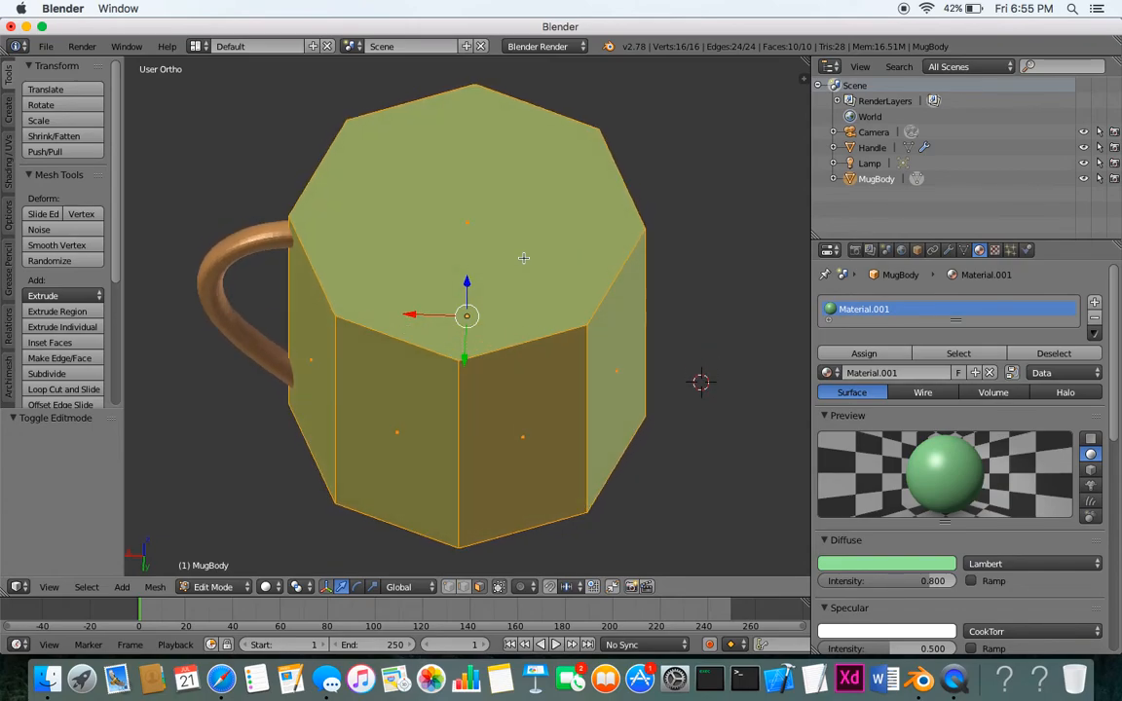
# Step: Select only the mug body's eight-sided top face and extrude it about 19.6 units down into the body
pyautogui.press('a')
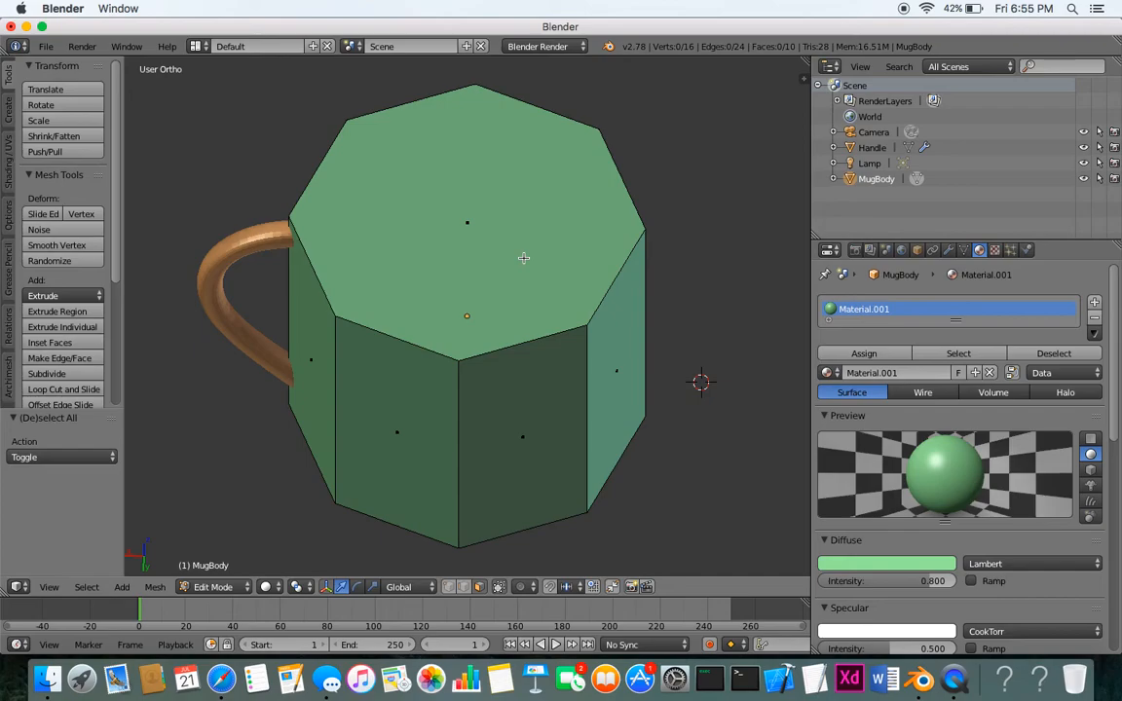
pyautogui.press('a')
pyautogui.press('a')
pyautogui.rightClick(486, 243)
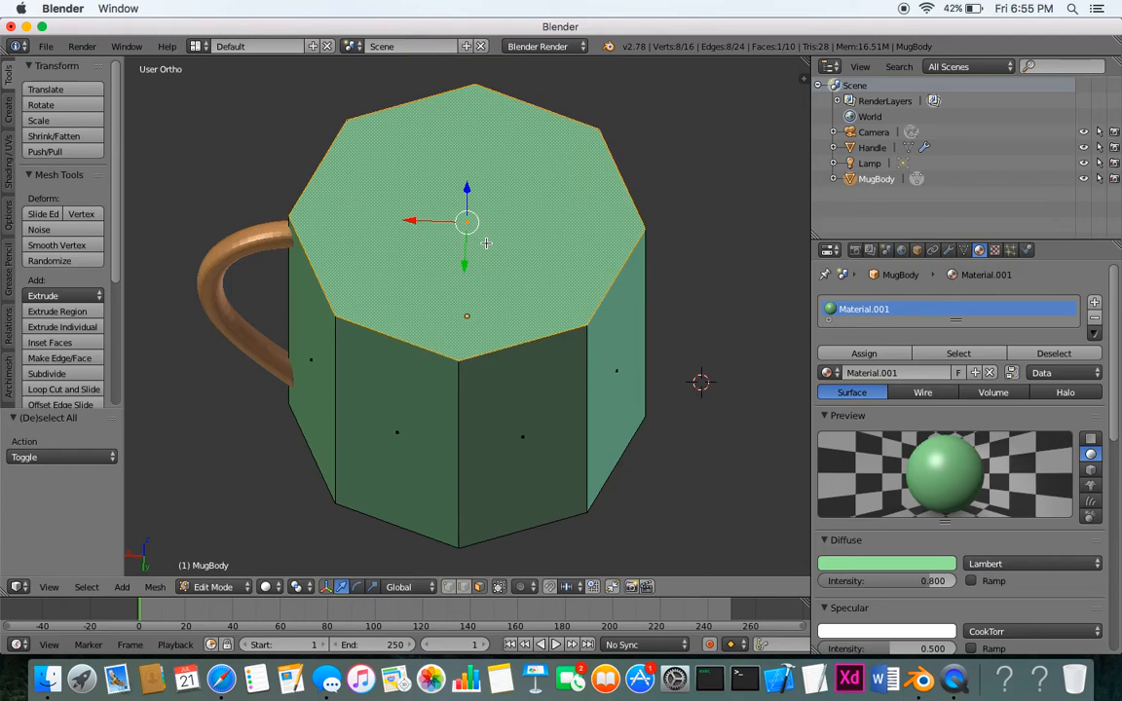
pyautogui.press('e')
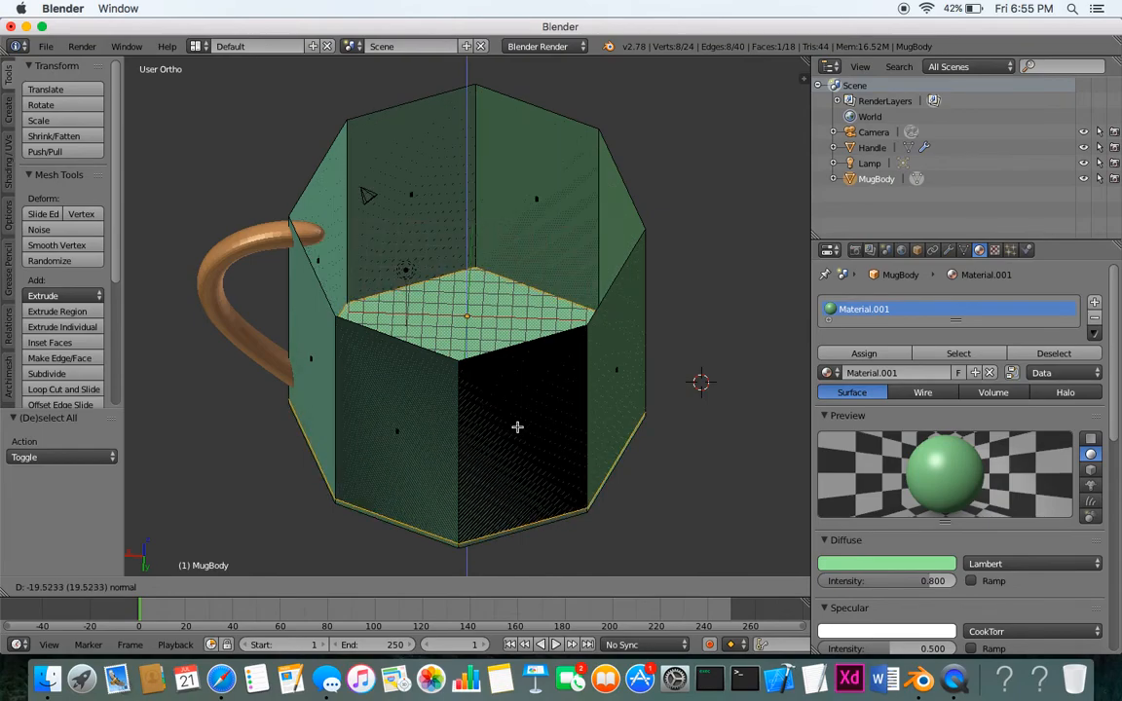
pyautogui.click(517, 428)
# Step: Examine the mug's hollow interior from several angles, including the handle ends at the wall and the thickness of the base
pyautogui.moveTo(517, 428); pyautogui.dragTo(574, 451, button='middle')
pyautogui.scroll(-10, 575, 451)
pyautogui.scroll(4, 574, 451)
pyautogui.scroll(10, 575, 451)
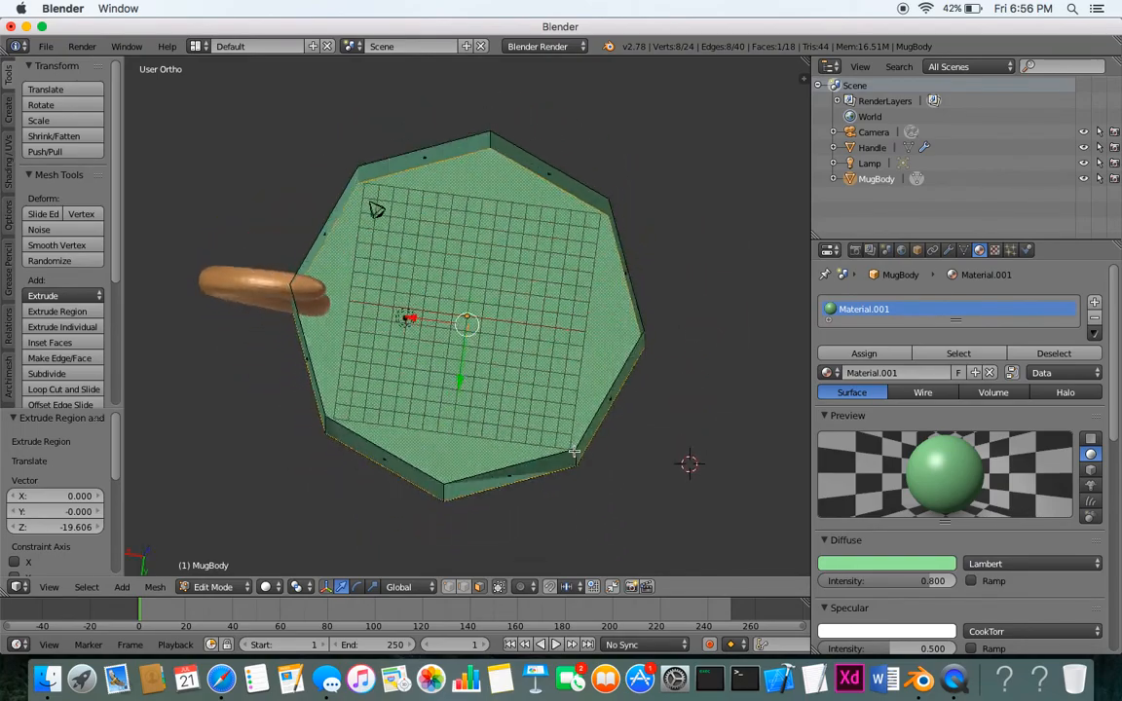
pyautogui.scroll(-5, 575, 451)
pyautogui.hscroll(2, 575, 451)
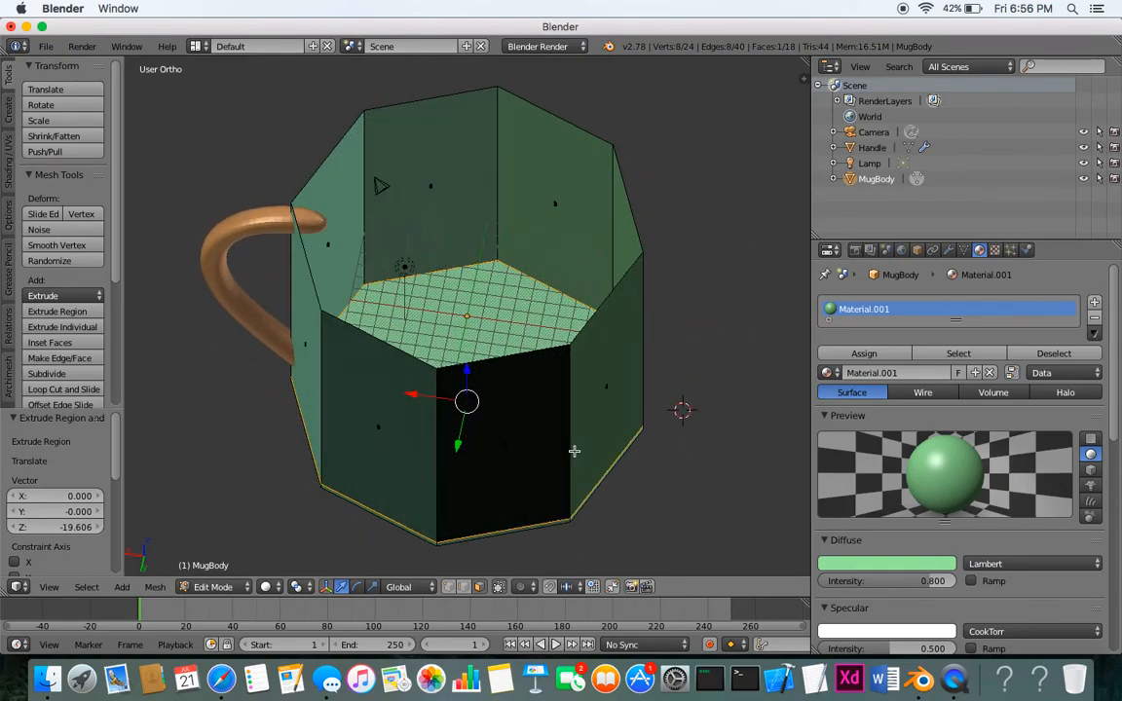
pyautogui.hscroll(-5, 574, 451)
pyautogui.hscroll(10, 575, 451)
pyautogui.scroll(2, 575, 451)
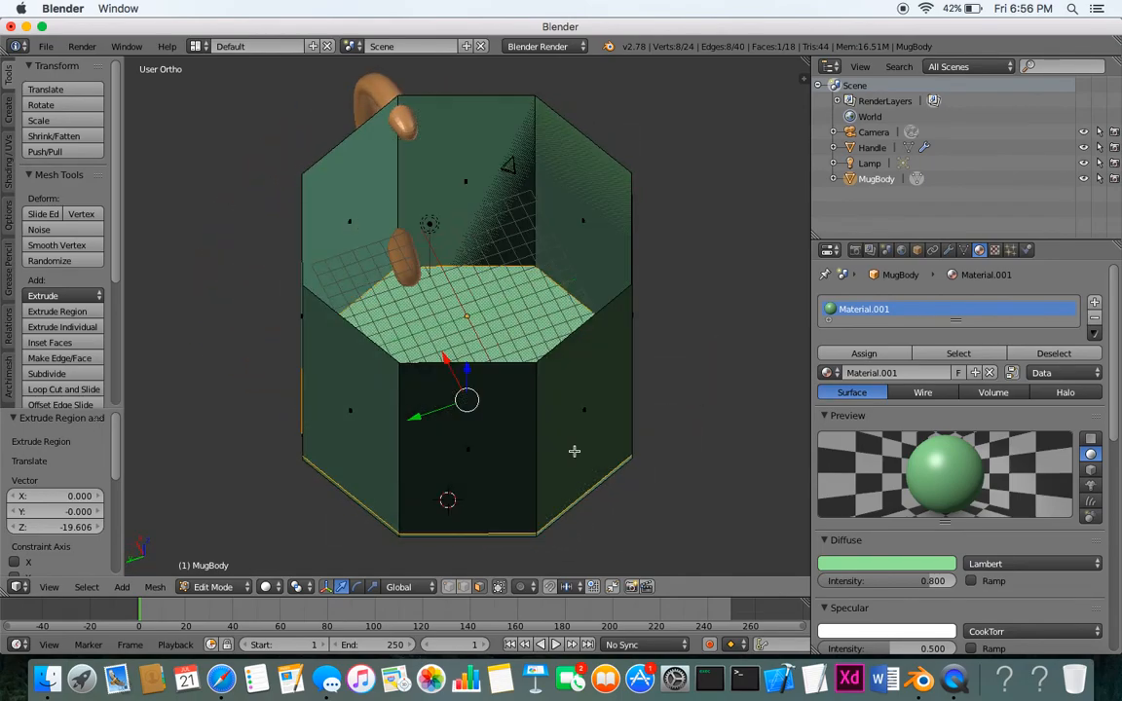
pyautogui.scroll(-2, 492, 315)
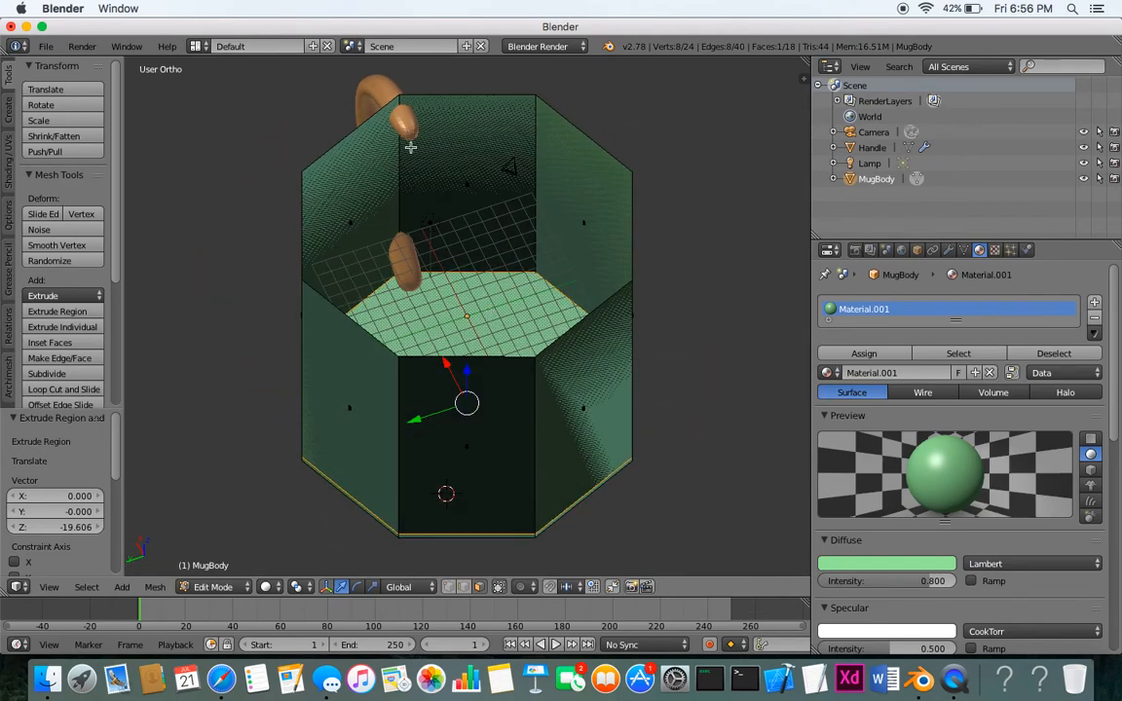
pyautogui.scroll(5, 446, 304)
pyautogui.scroll(-8, 446, 304)
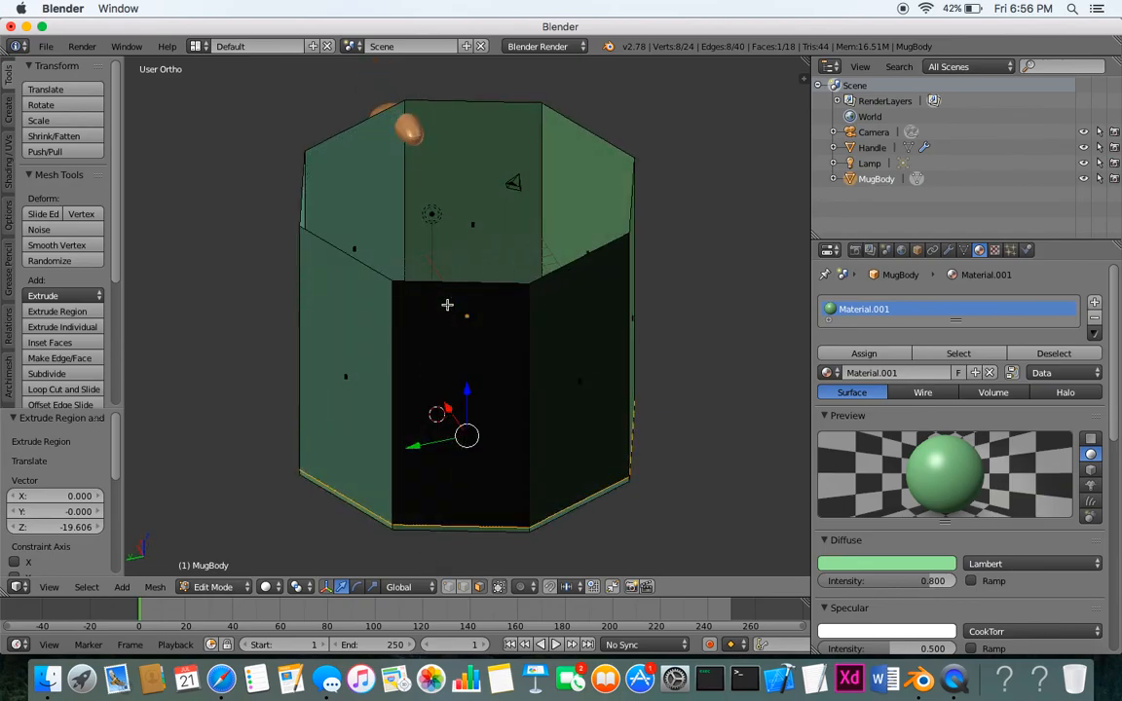